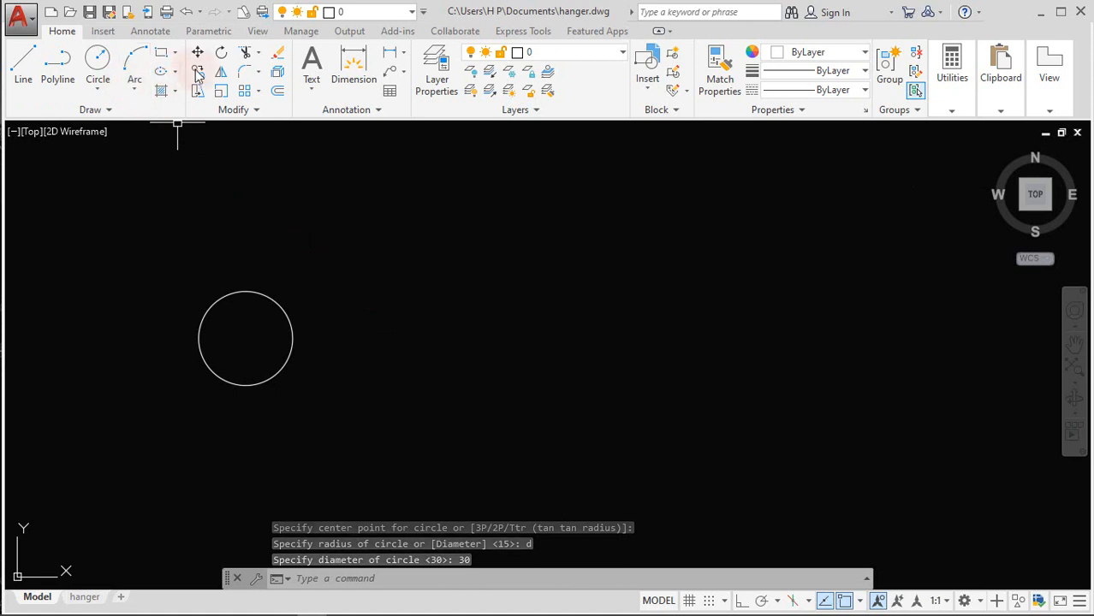
Copy the circle horizontally 350 units to the right from its center, with Ortho mode on
click(197, 72)
click(268, 299)
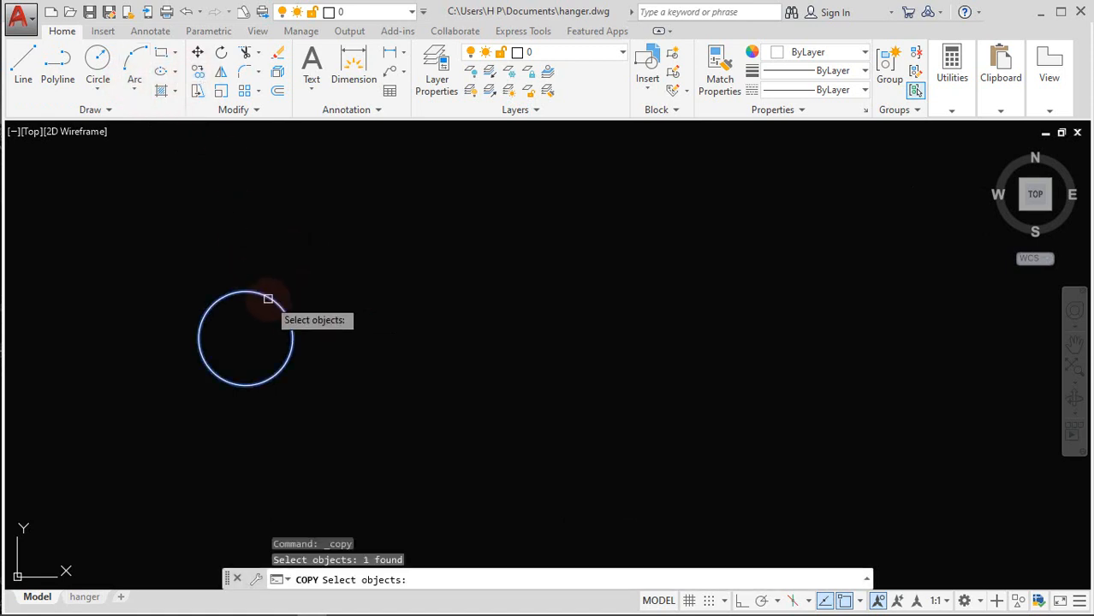
key(Return)
click(246, 339)
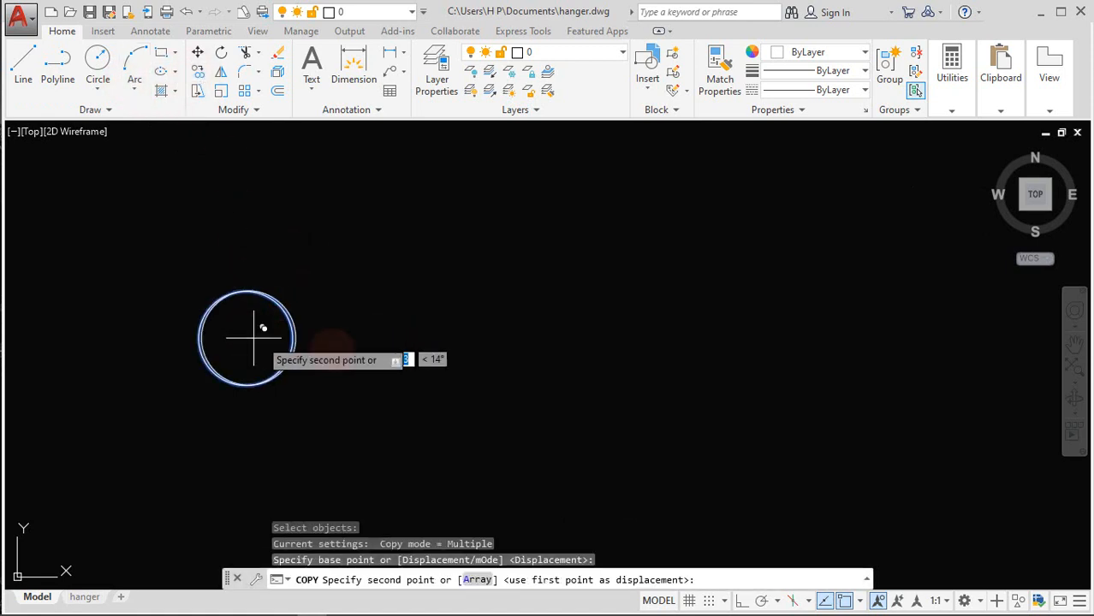
click(741, 600)
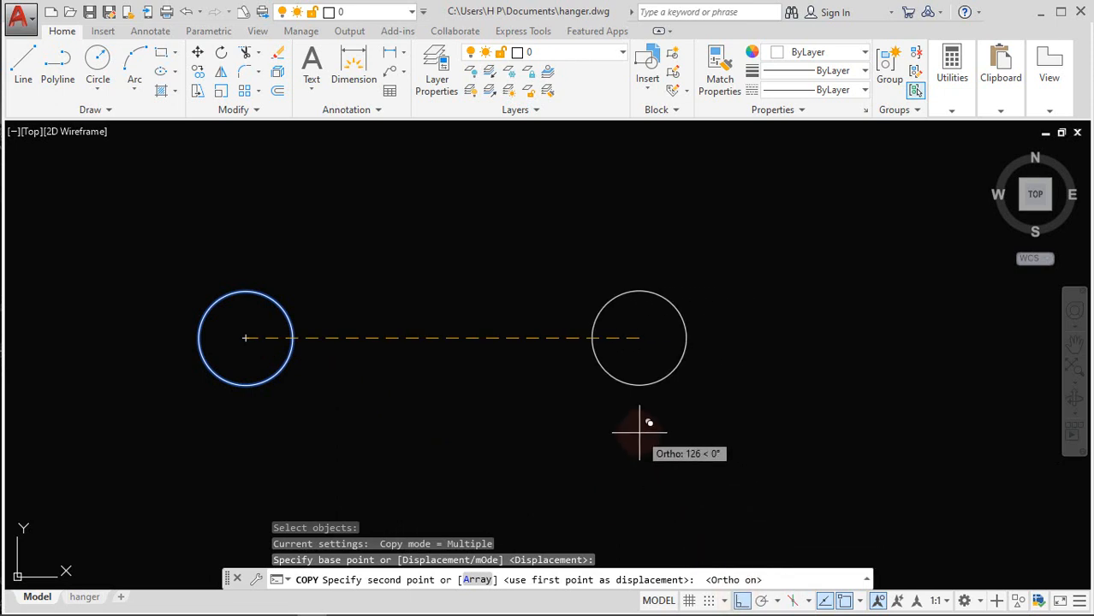
text(35)
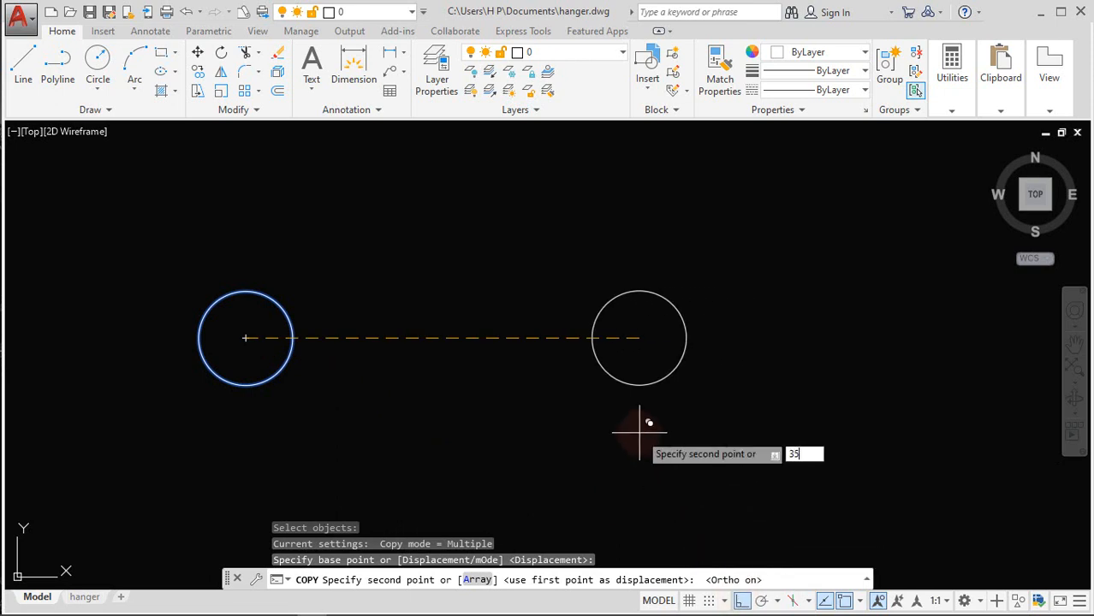
text(0)
key(Return)
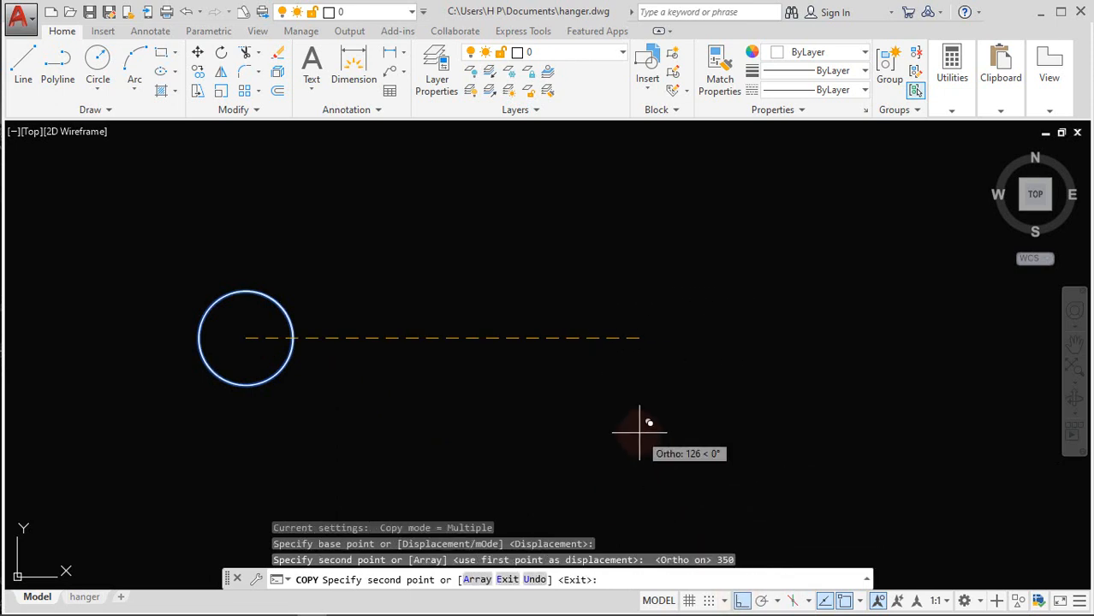
key(Return)
Copy the left circle 150 units to the right, using its center as the base point
scroll(622, 419, down, 4)
middle_drag(722, 430, 620, 427)
scroll(672, 385, up, 2)
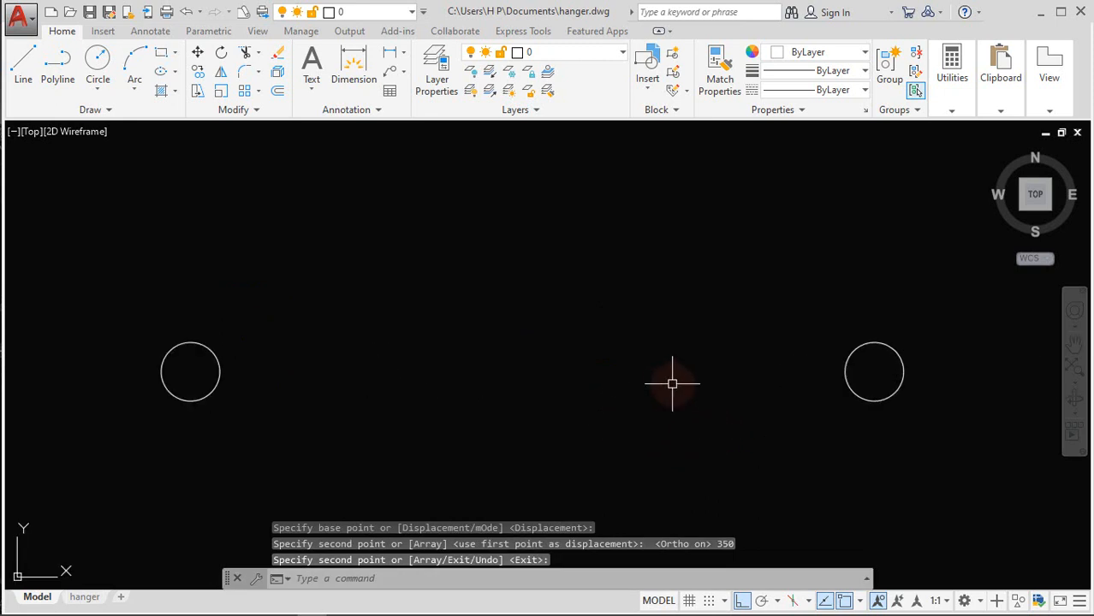
scroll(672, 384, down, 2)
middle_drag(672, 381, 614, 388)
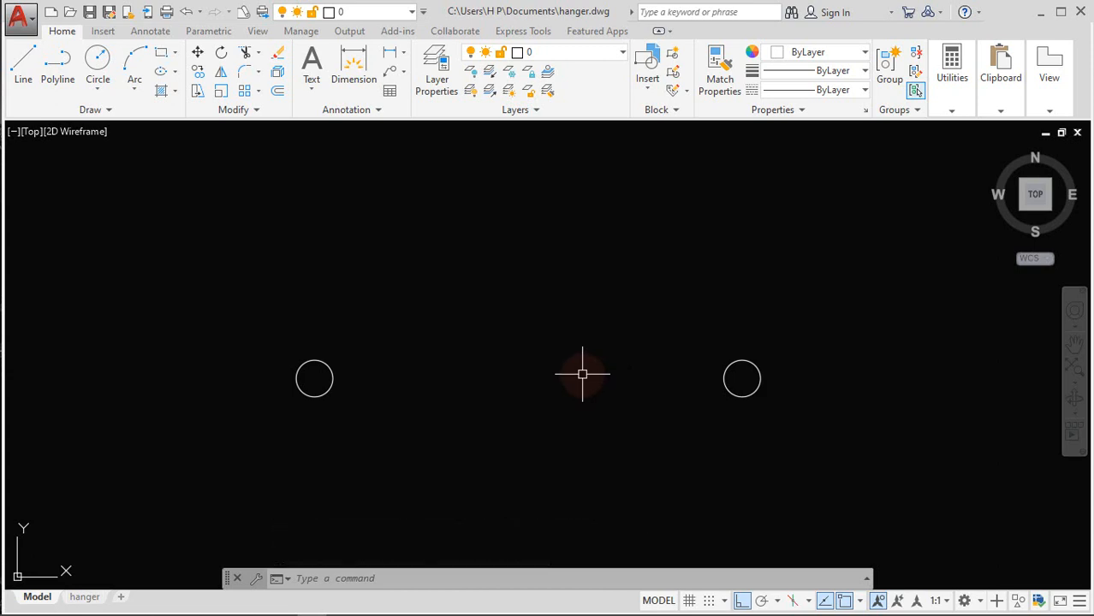
click(197, 74)
click(302, 364)
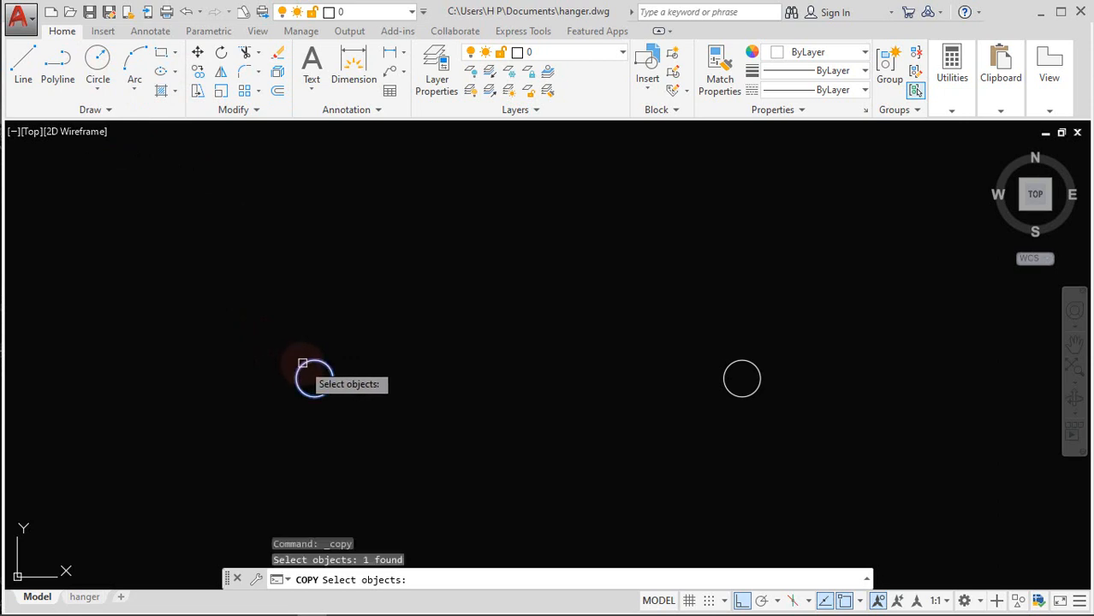
key(Return)
click(314, 379)
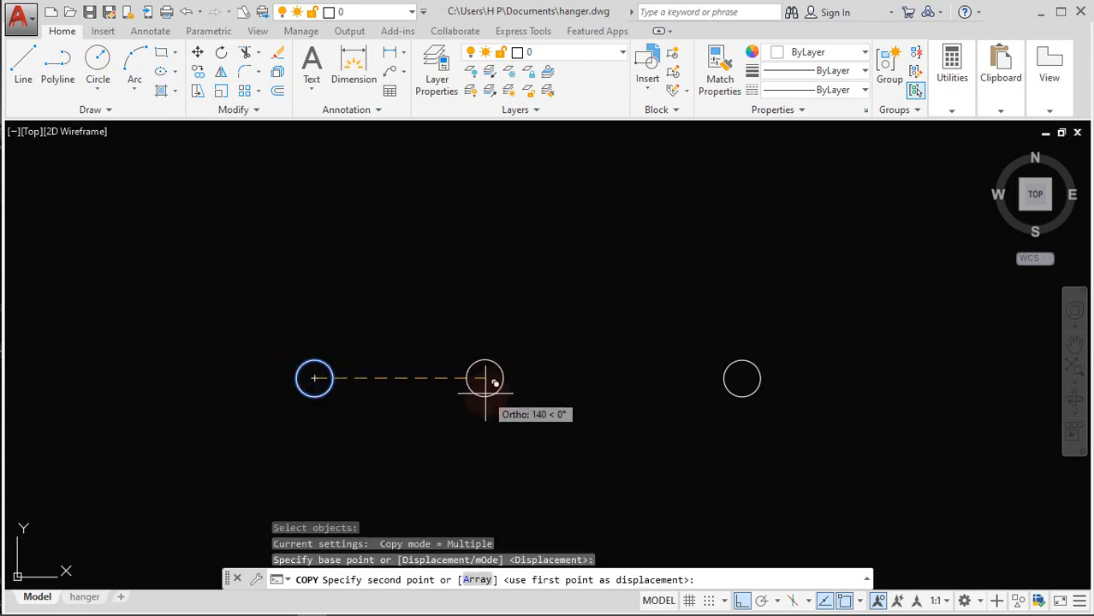
text(150)
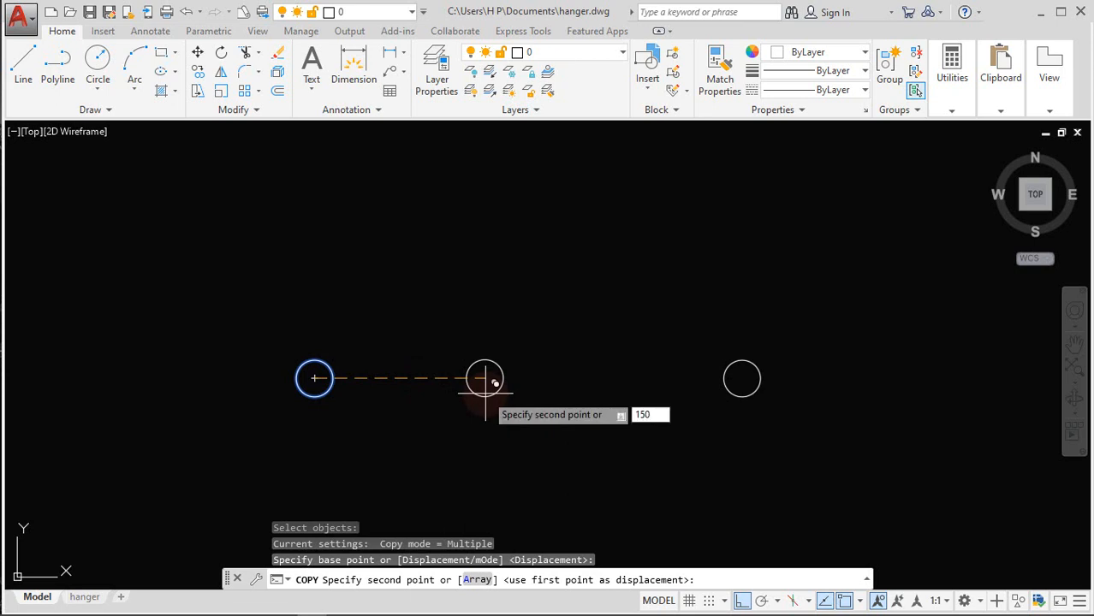
key(Return)
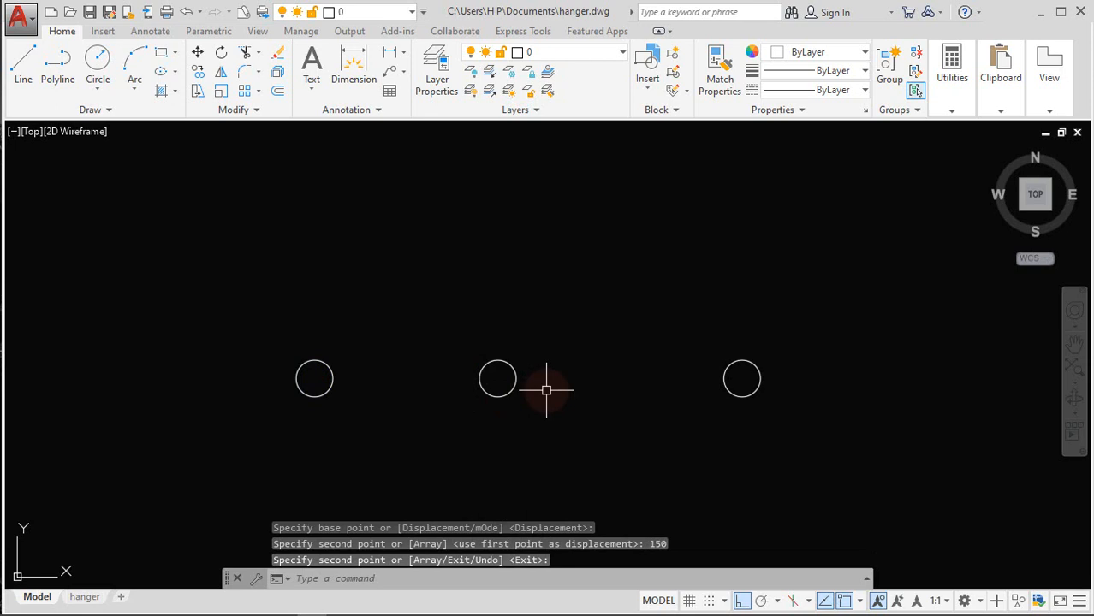
Move the middle circle straight up by 50 units
text(M)
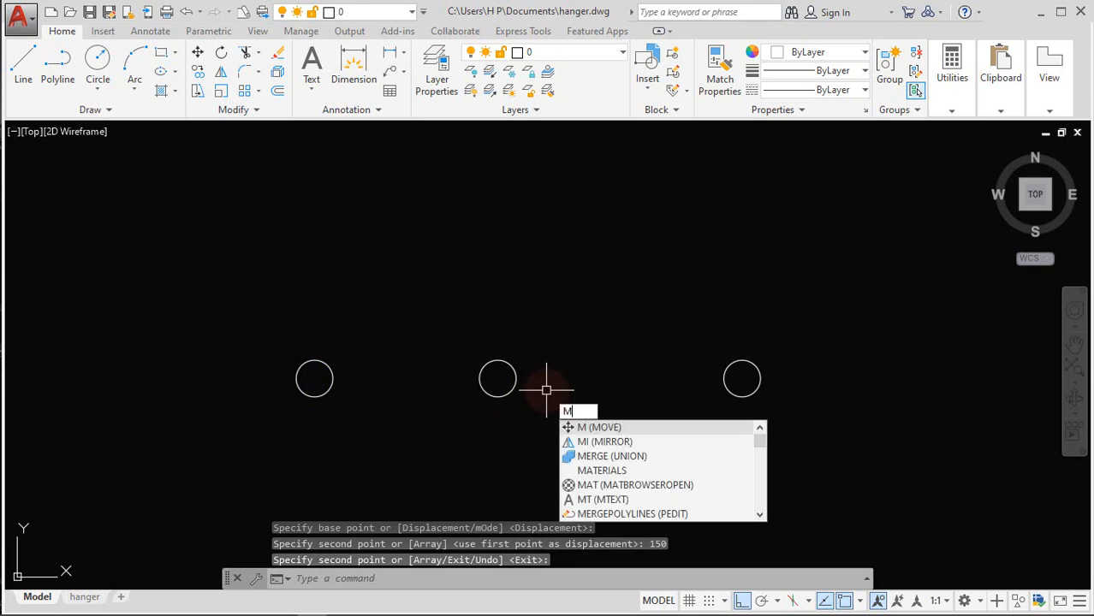
click(593, 427)
click(514, 387)
key(Return)
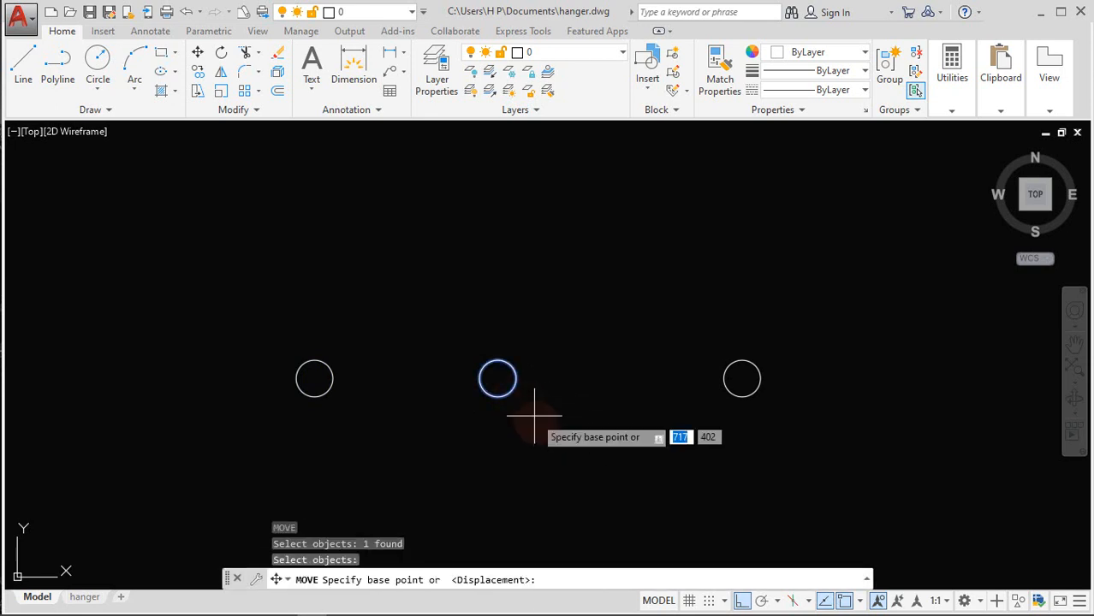
click(534, 417)
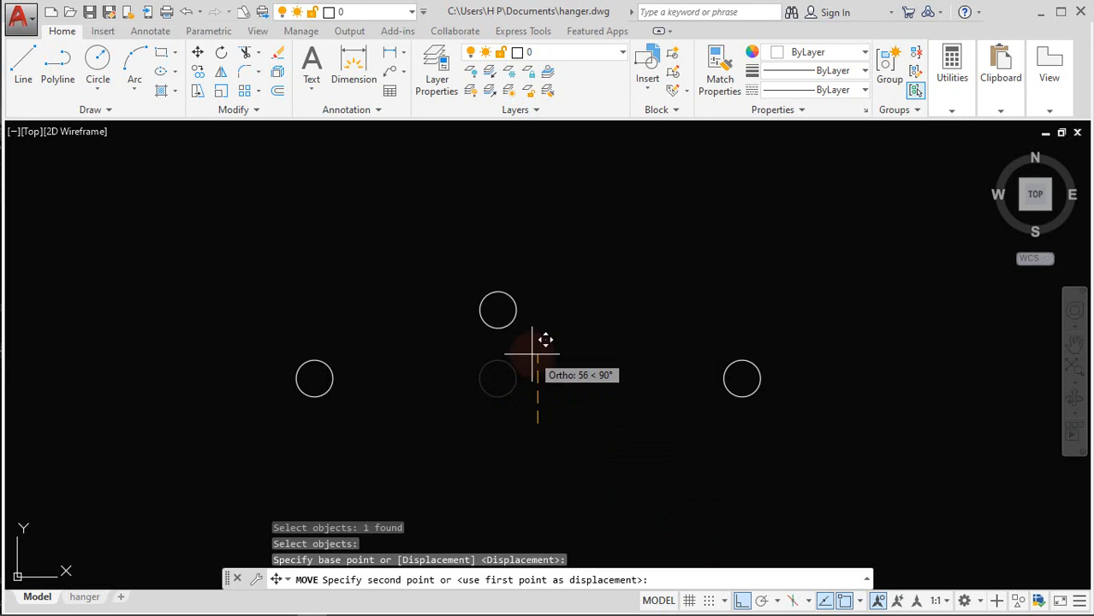
text(50)
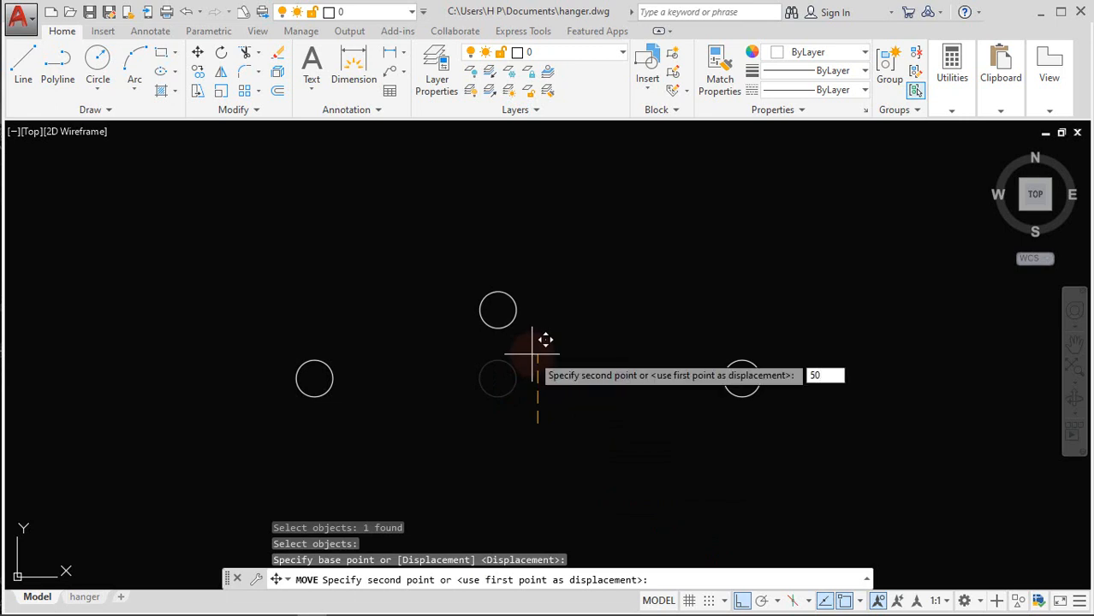
key(Return)
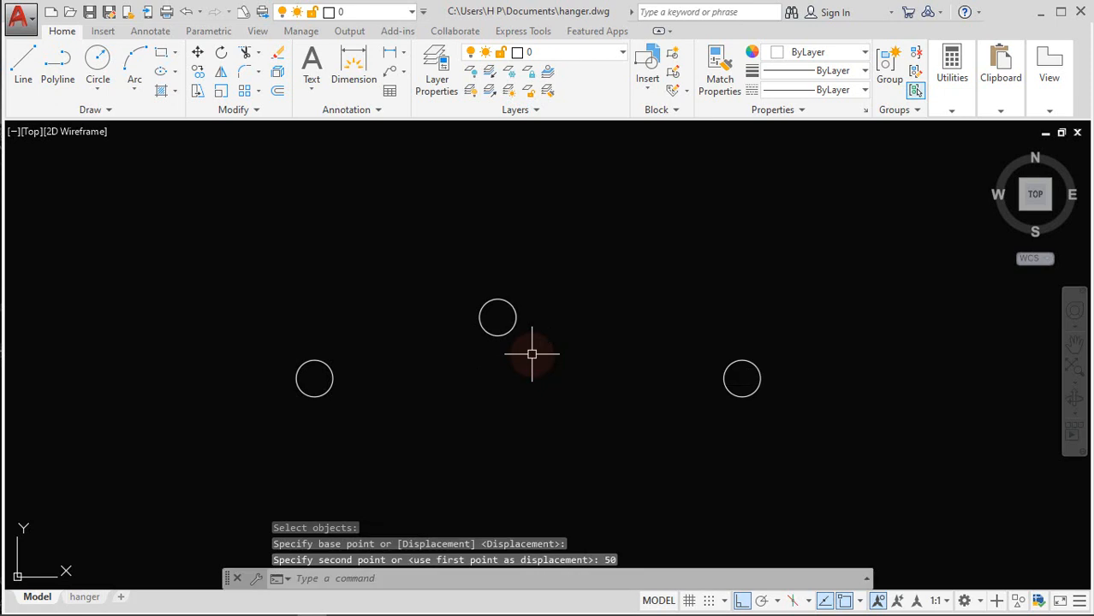
Draw a line tangent to the upper sides of the left circle and the raised middle circle
click(24, 61)
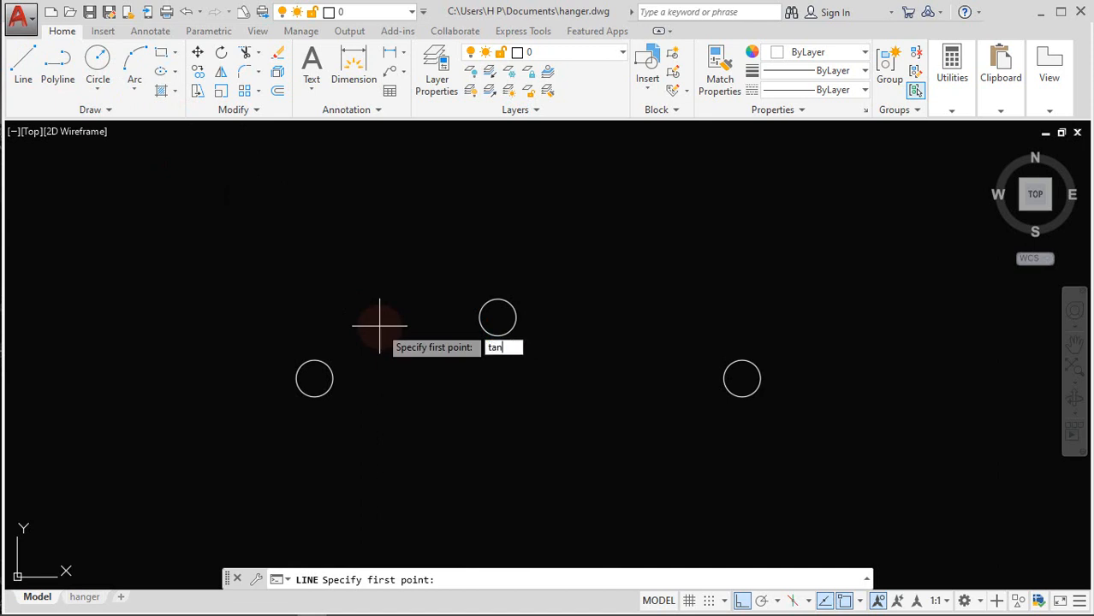
text(tan)
key(Return)
click(313, 360)
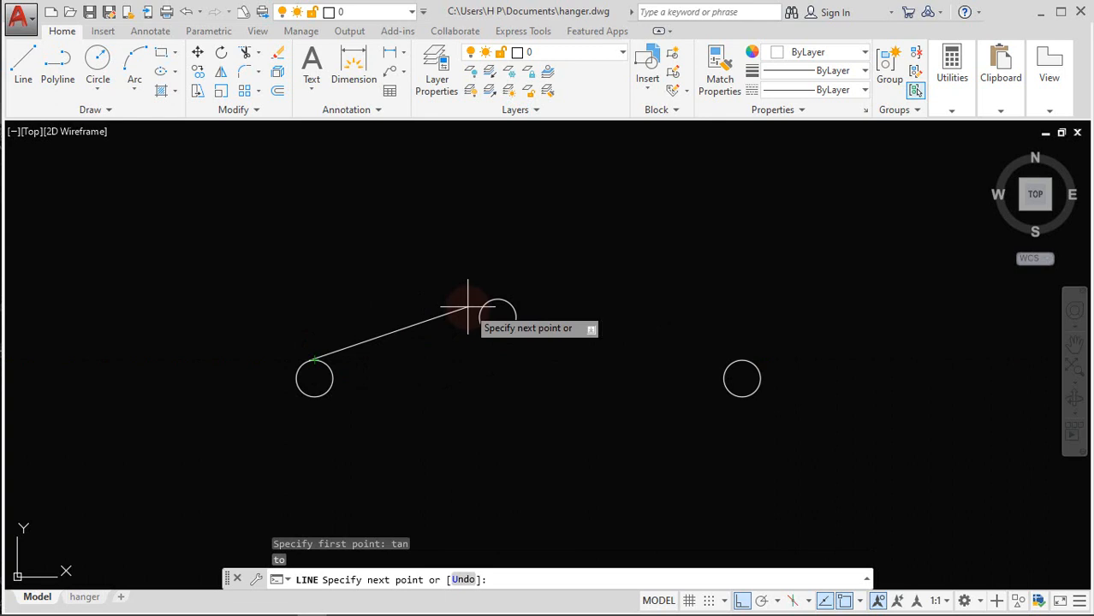
text(tan)
key(Return)
click(486, 305)
key(Return)
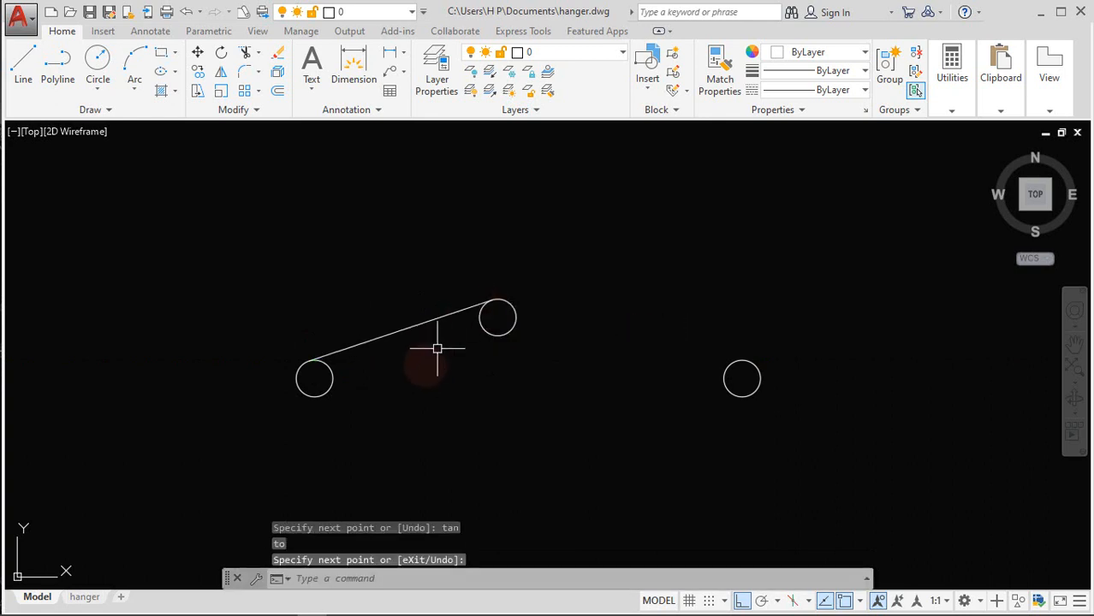
Draw a line tangent to the lower sides of the left circle and the raised middle circle
click(22, 63)
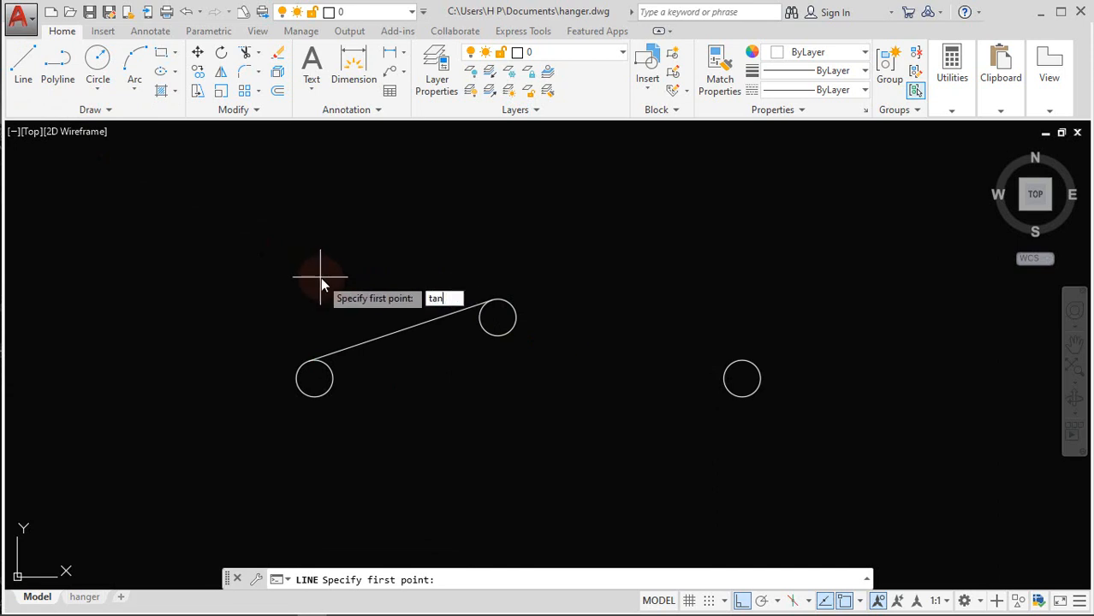
key(Return)
click(328, 390)
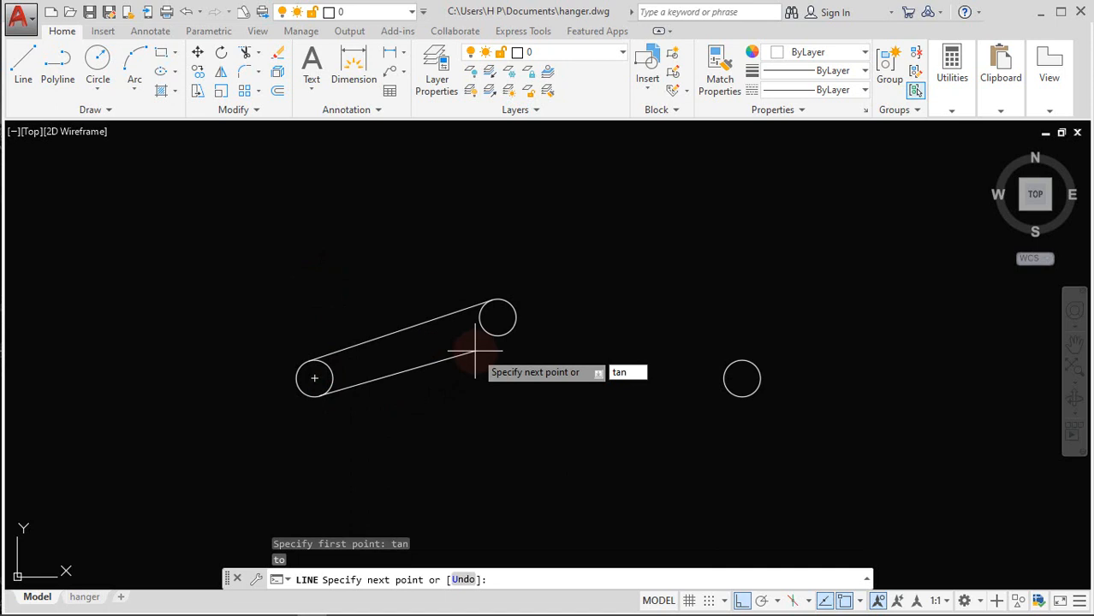
text(tan)
key(Return)
click(498, 349)
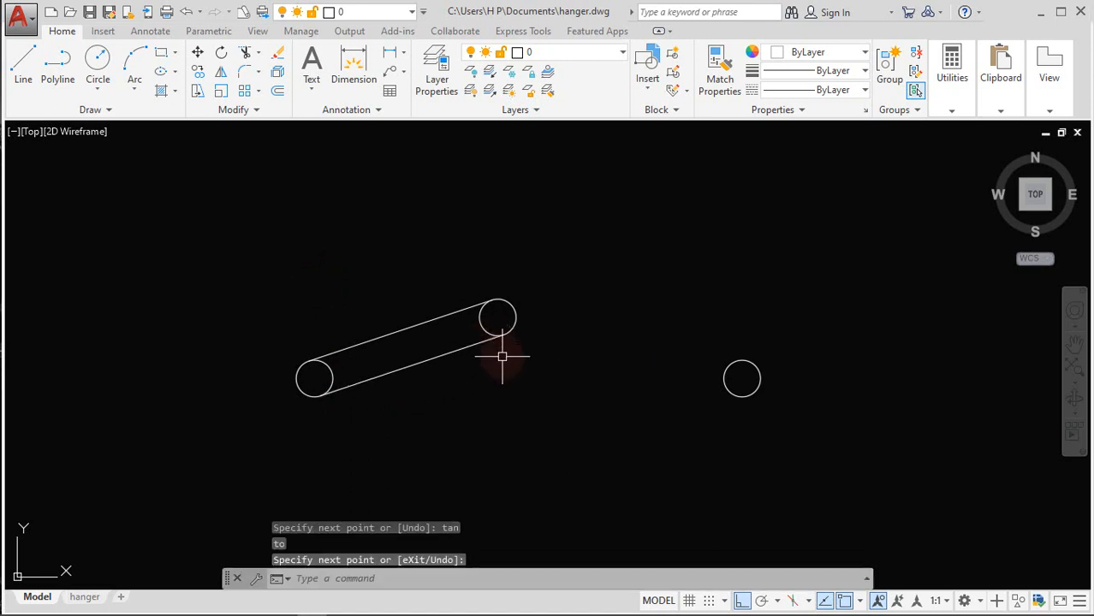
Draw a horizontal line from the left circle's center to the far right circle's center
click(23, 65)
click(314, 378)
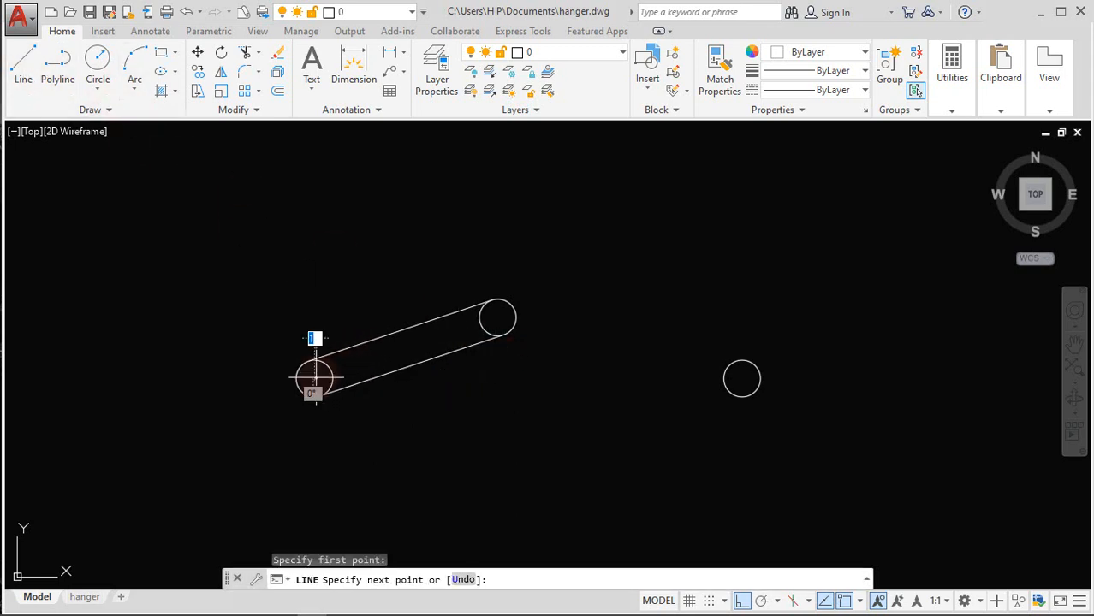
click(742, 378)
key(Return)
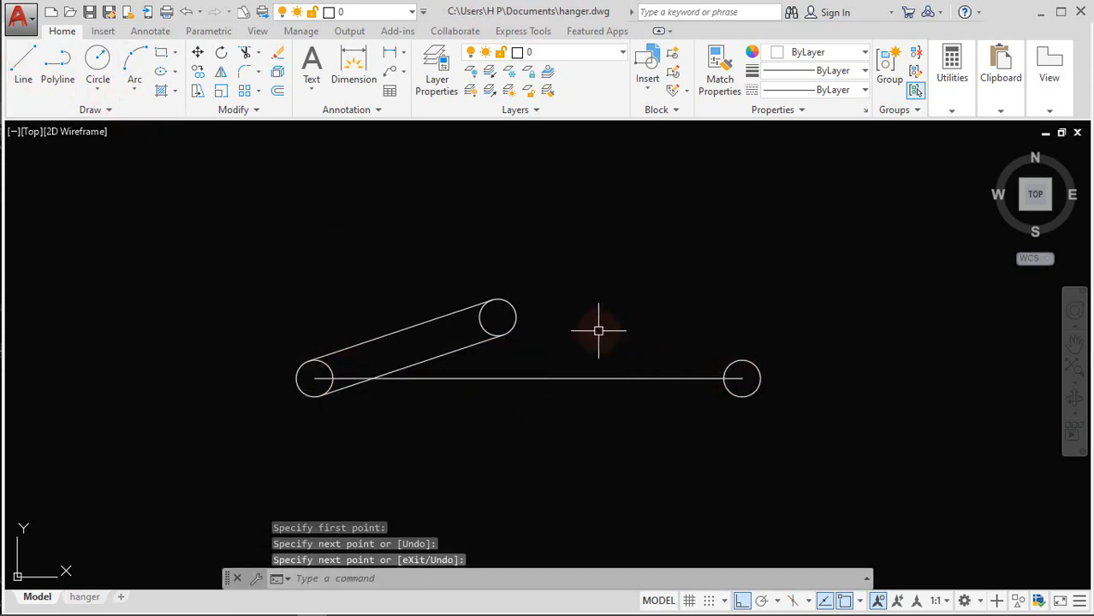
Mirror the raised circle and both tangent lines about a vertical axis through the horizontal line's midpoint, keeping the source objects
click(222, 75)
click(527, 344)
click(442, 271)
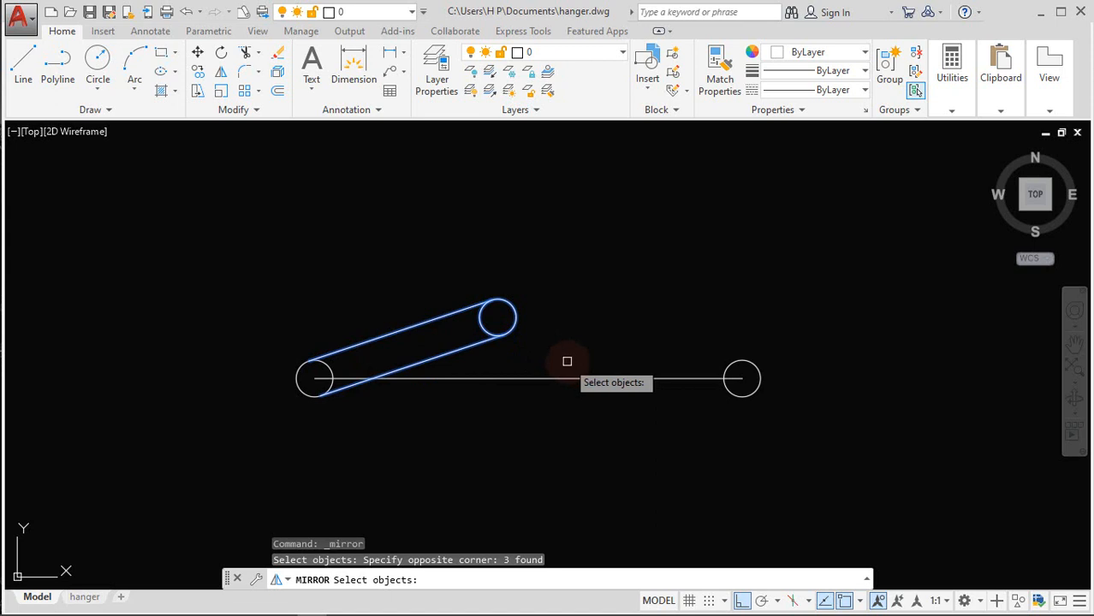
key(Return)
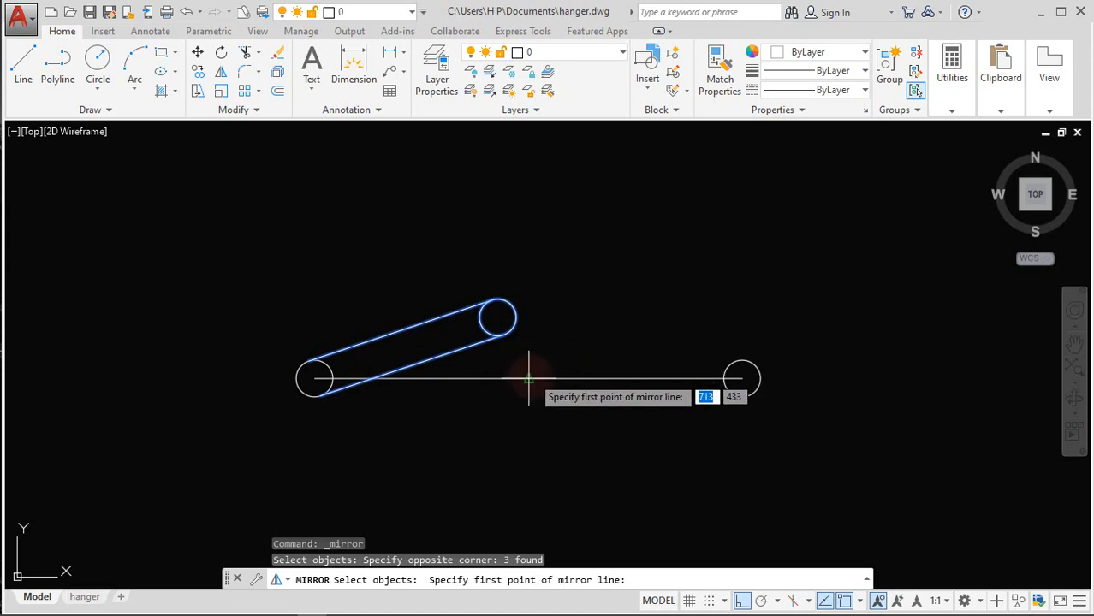
click(529, 378)
click(539, 223)
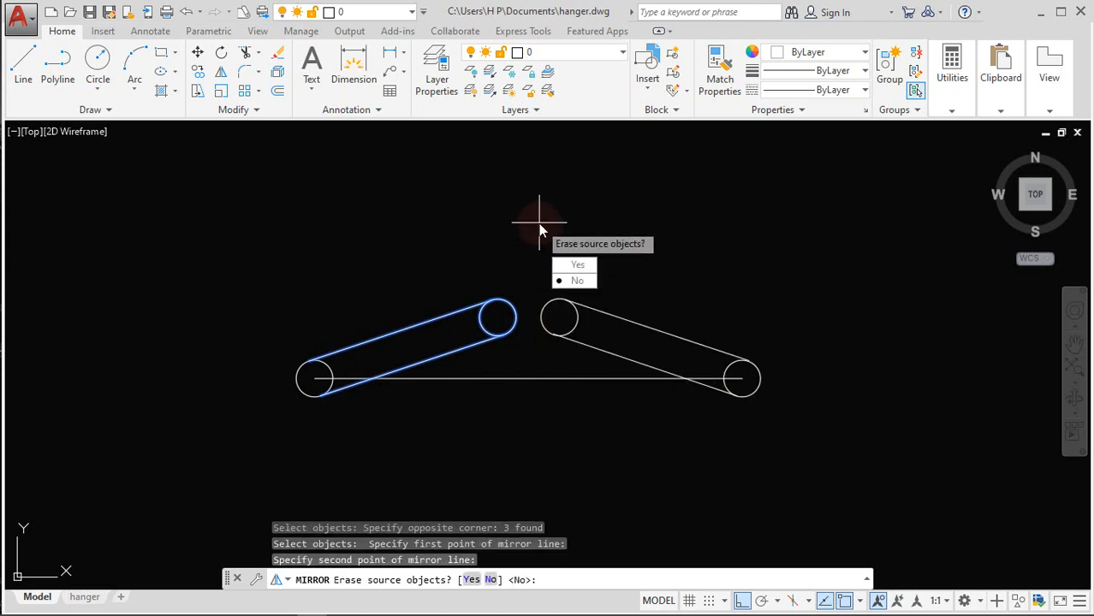
key(Return)
Draw a 180-unit vertical line upward from the midpoint of the horizontal line
middle_drag(520, 252, 513, 302)
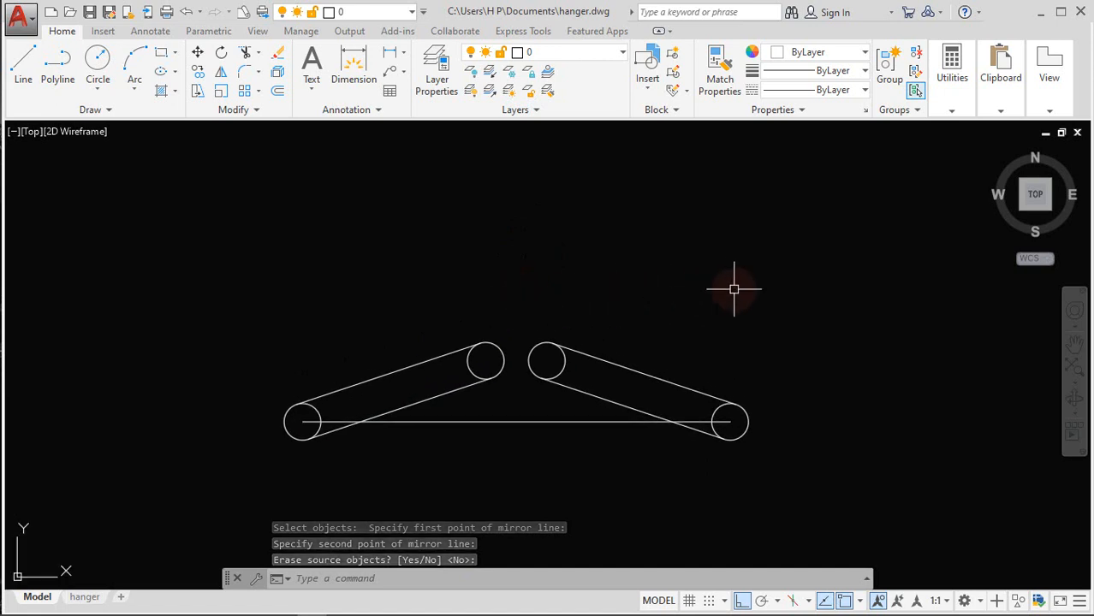
text(l)
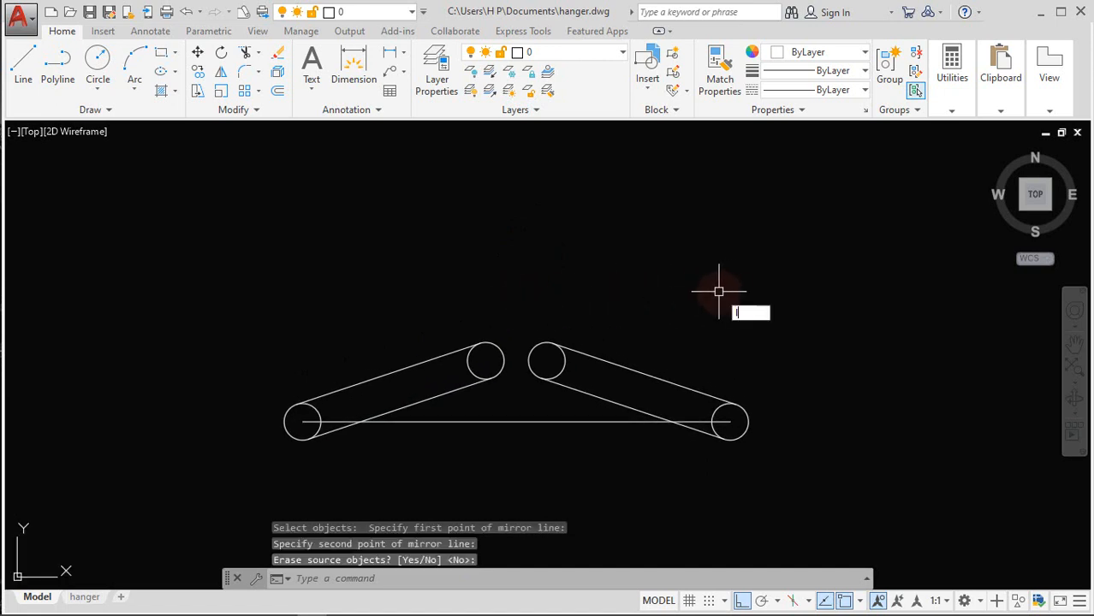
key(Return)
click(517, 421)
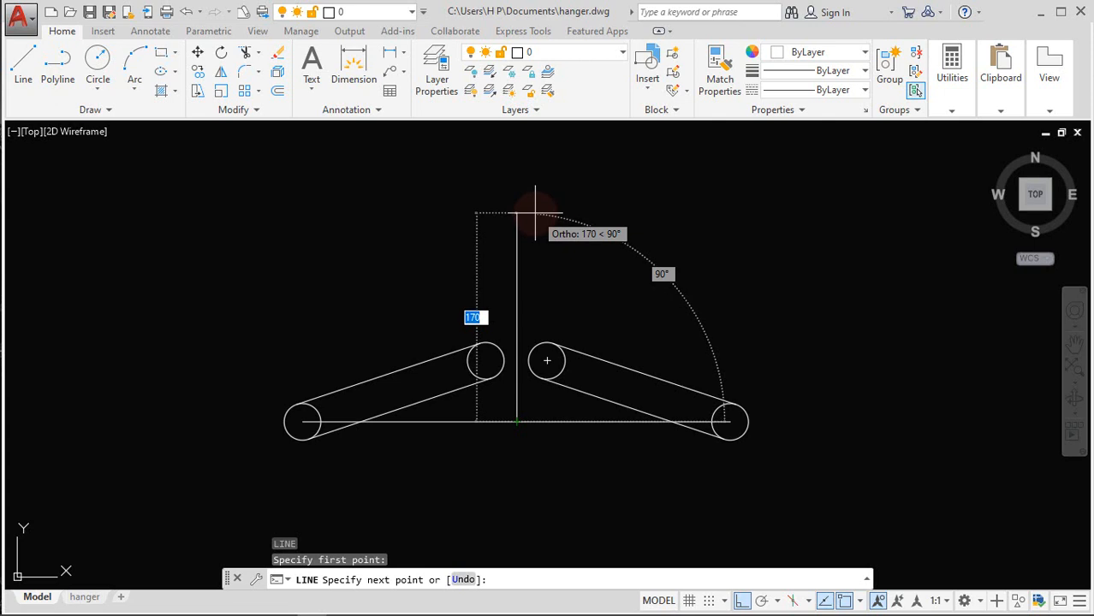
text(1)
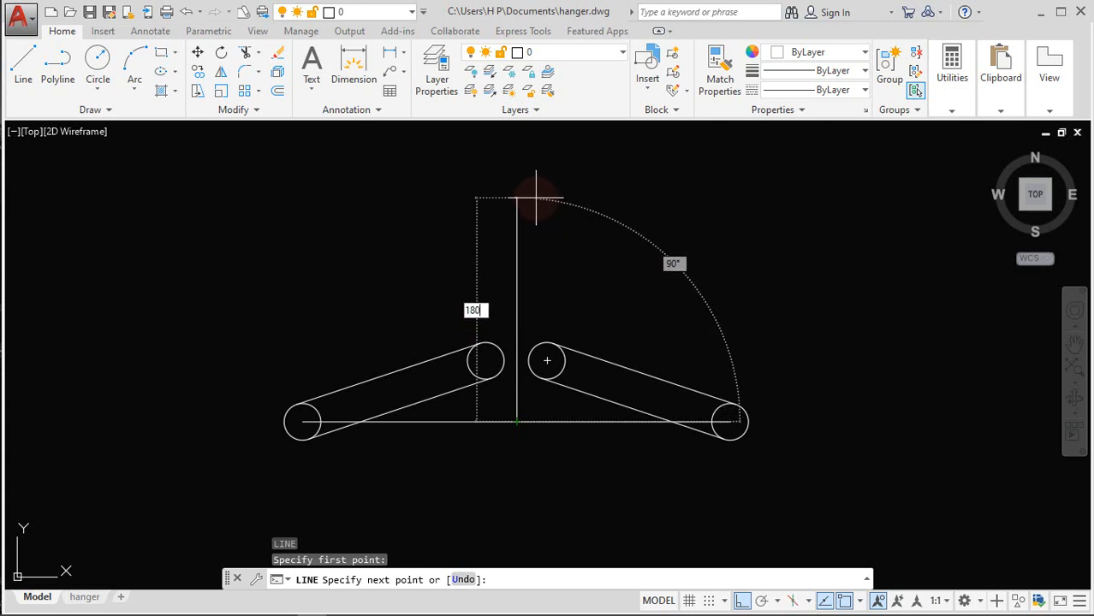
key(Return)
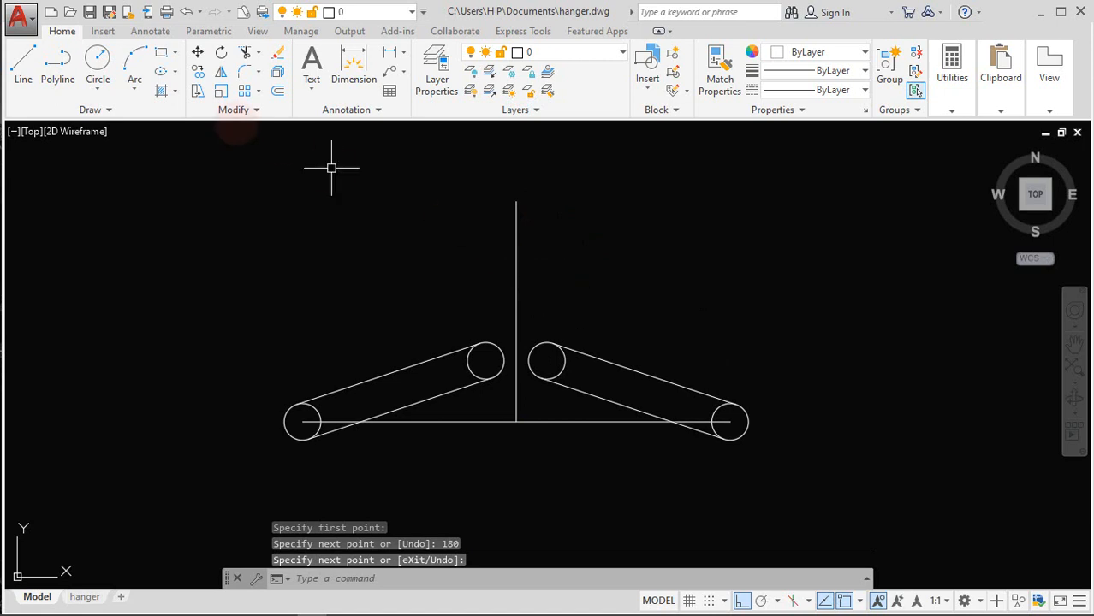
Copy the left raised circle by its center onto the upper endpoint of the vertical line
click(198, 71)
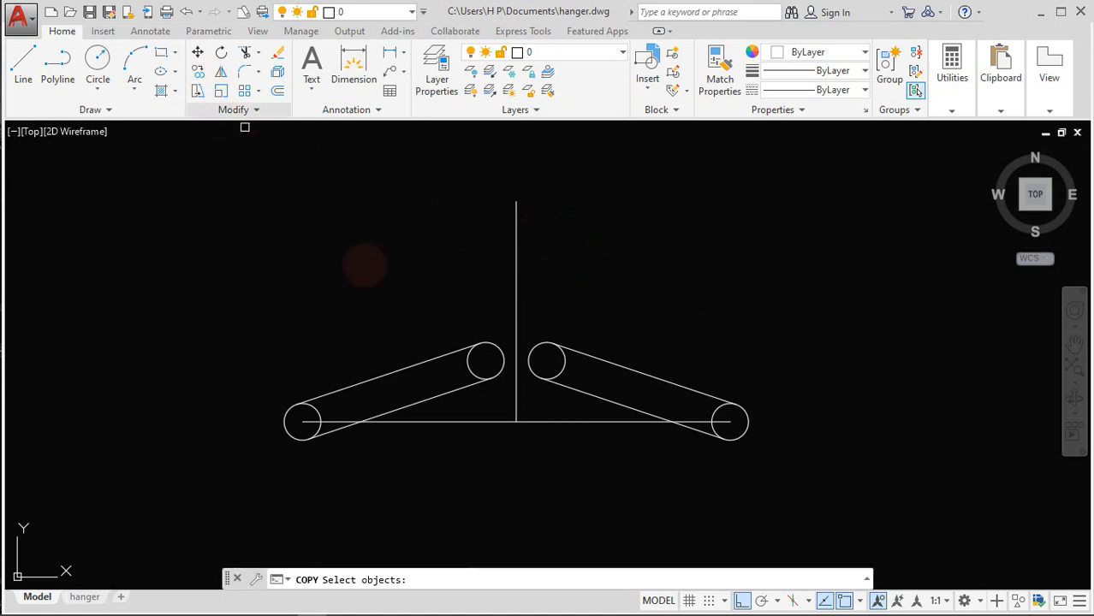
click(502, 361)
key(Return)
click(486, 360)
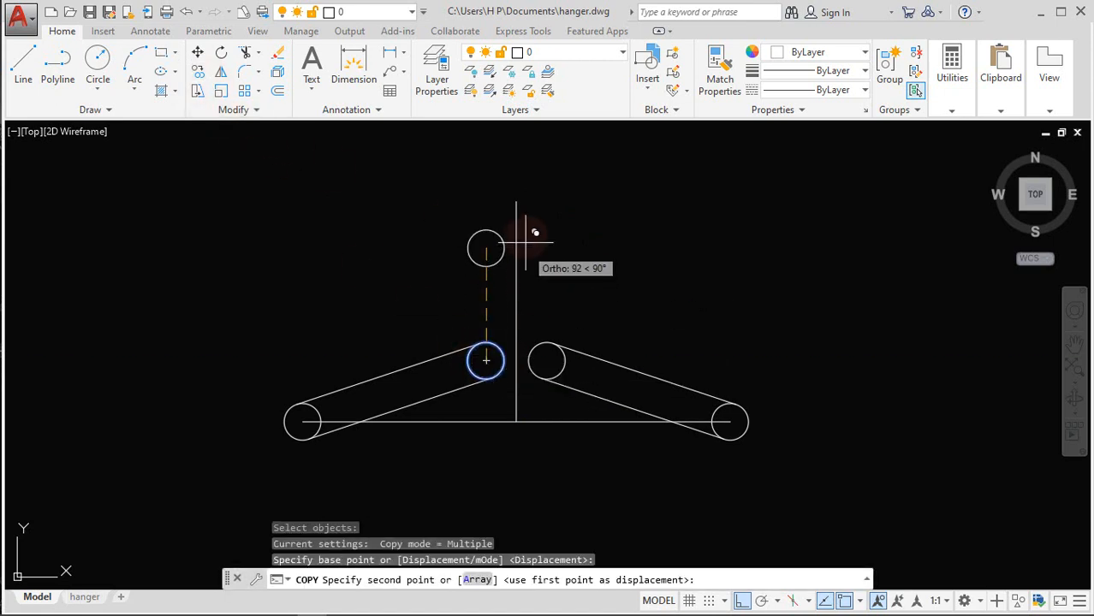
click(486, 202)
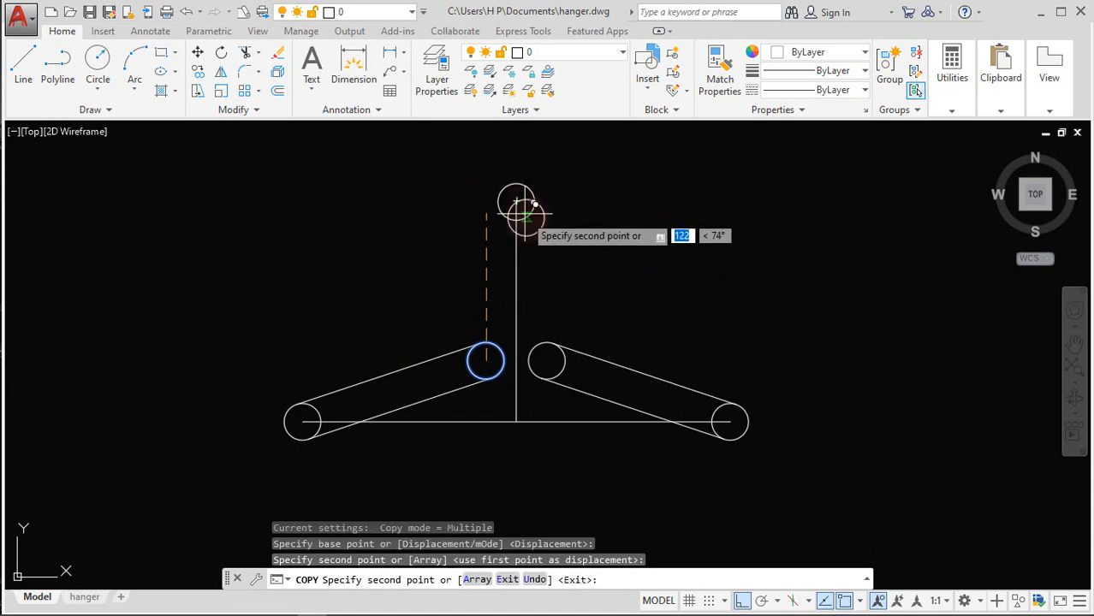
Extend the upper and lower tangent lines of both arms to meet at the central vertical line
key(Return)
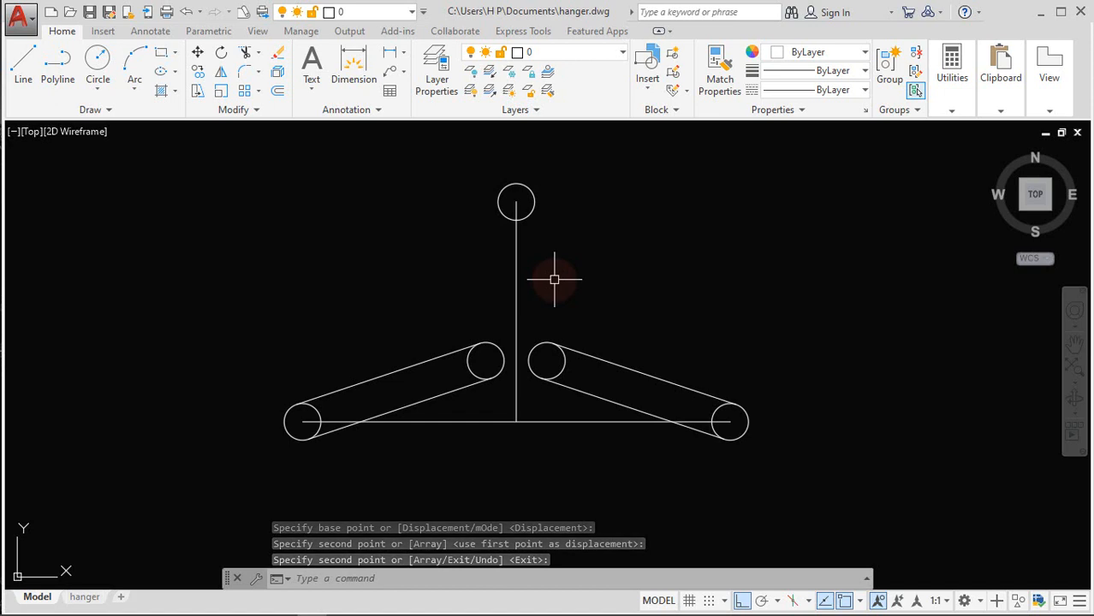
middle_drag(555, 279, 557, 300)
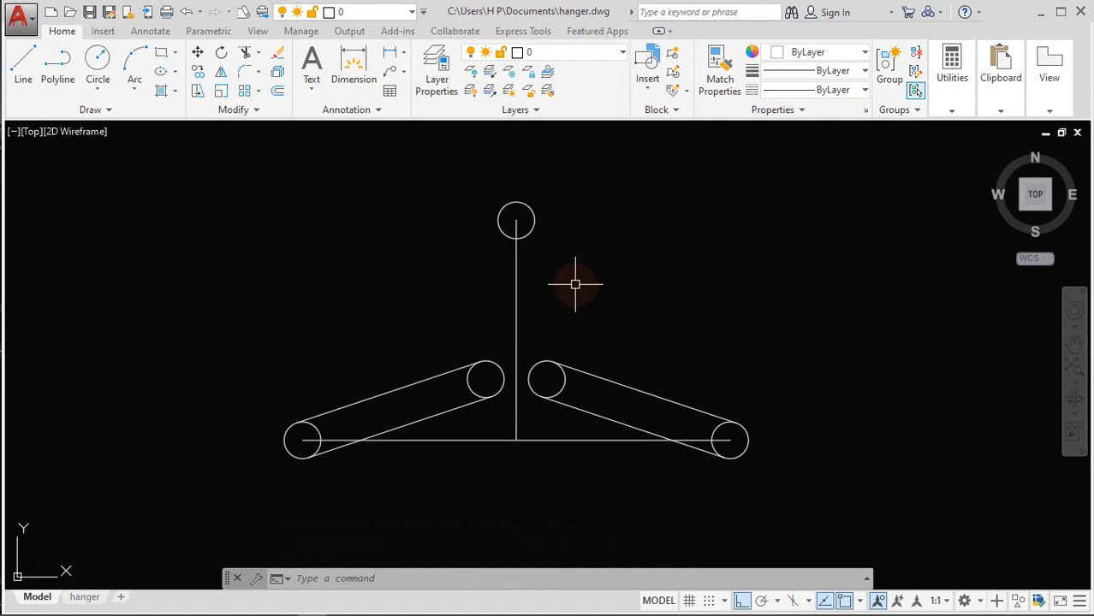
click(258, 53)
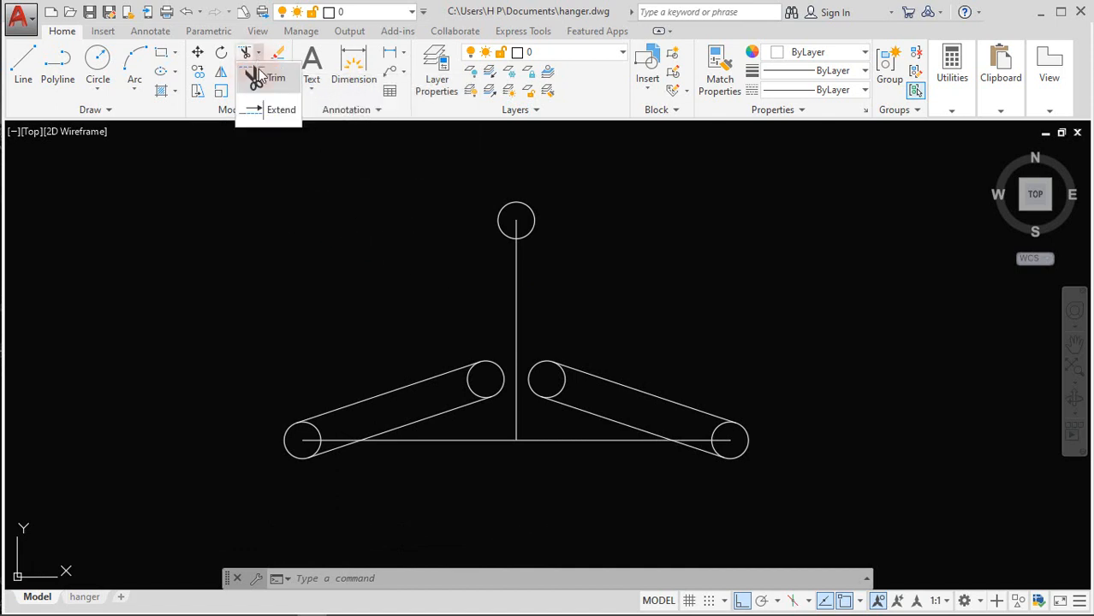
click(257, 109)
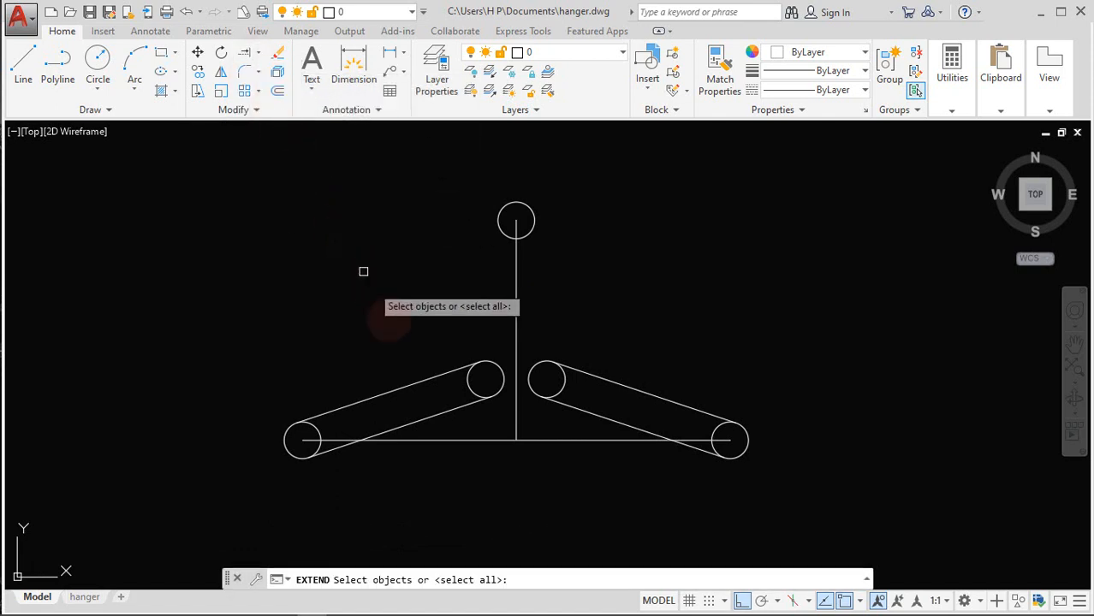
key(Return)
click(410, 375)
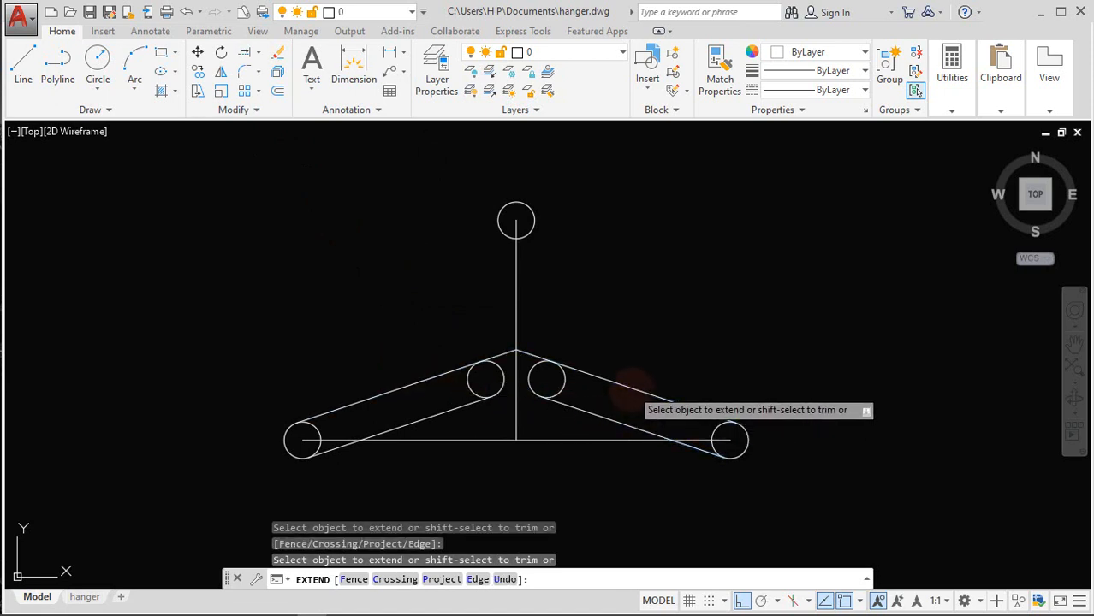
click(631, 389)
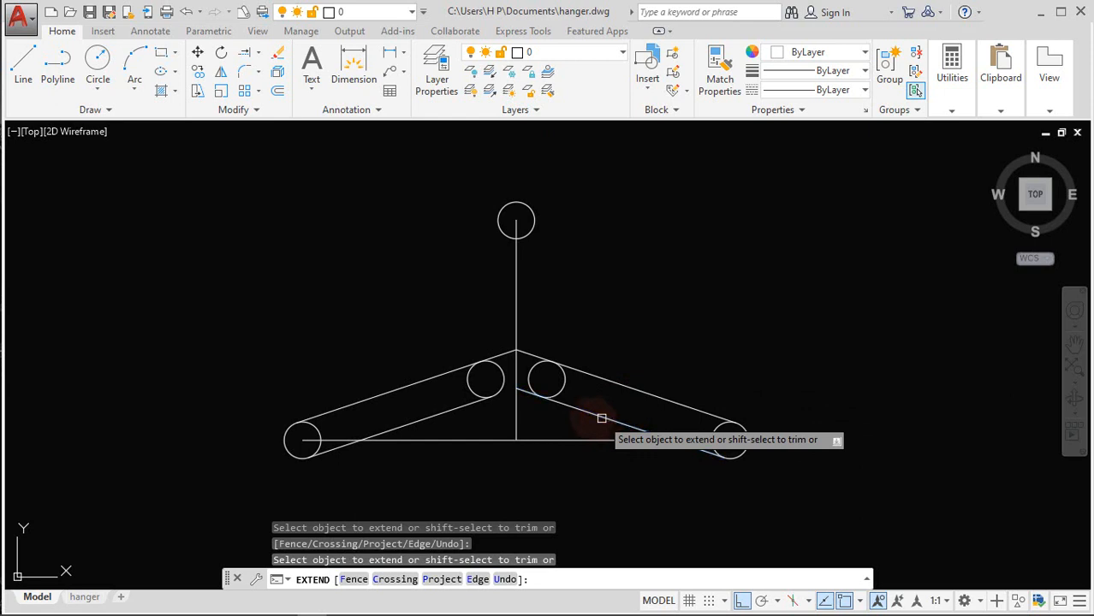
click(602, 418)
click(426, 418)
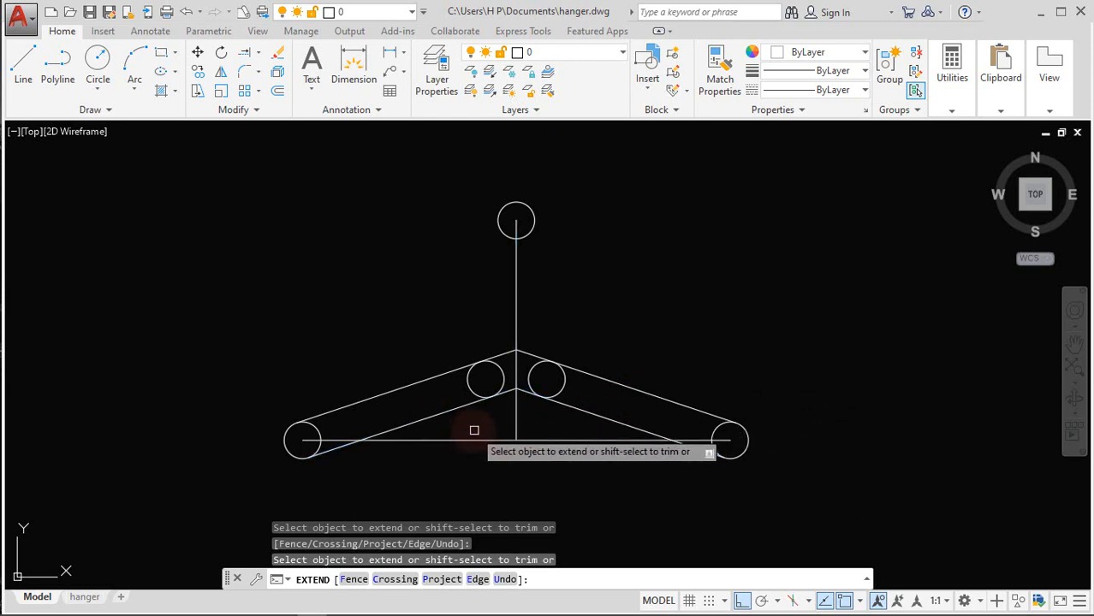
key(Return)
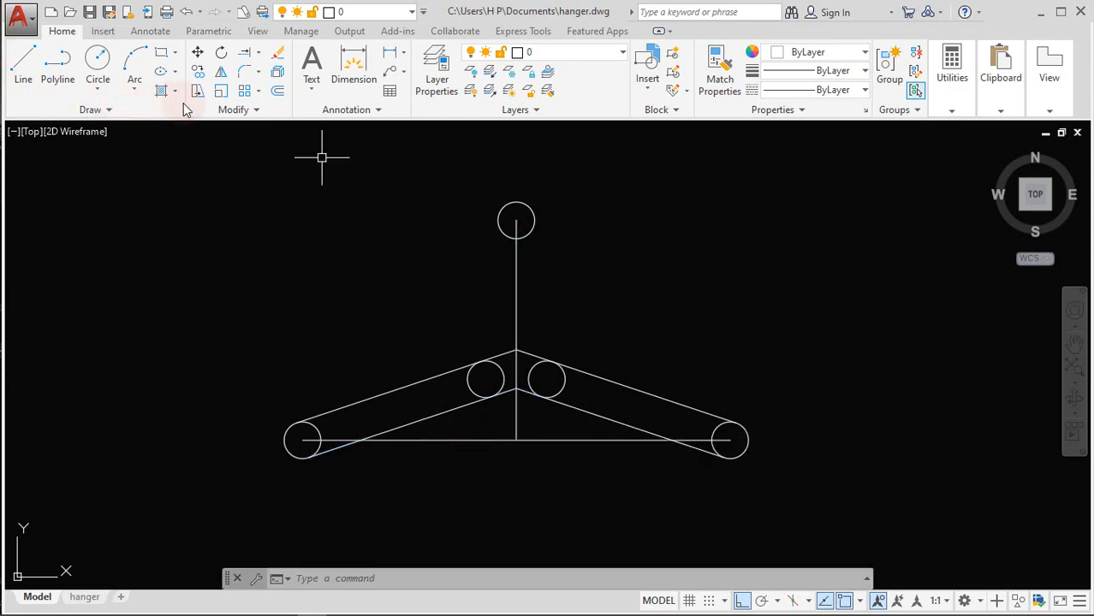
Offset the upper tangent line of each arm outward by 20 units
text(o)
key(Return)
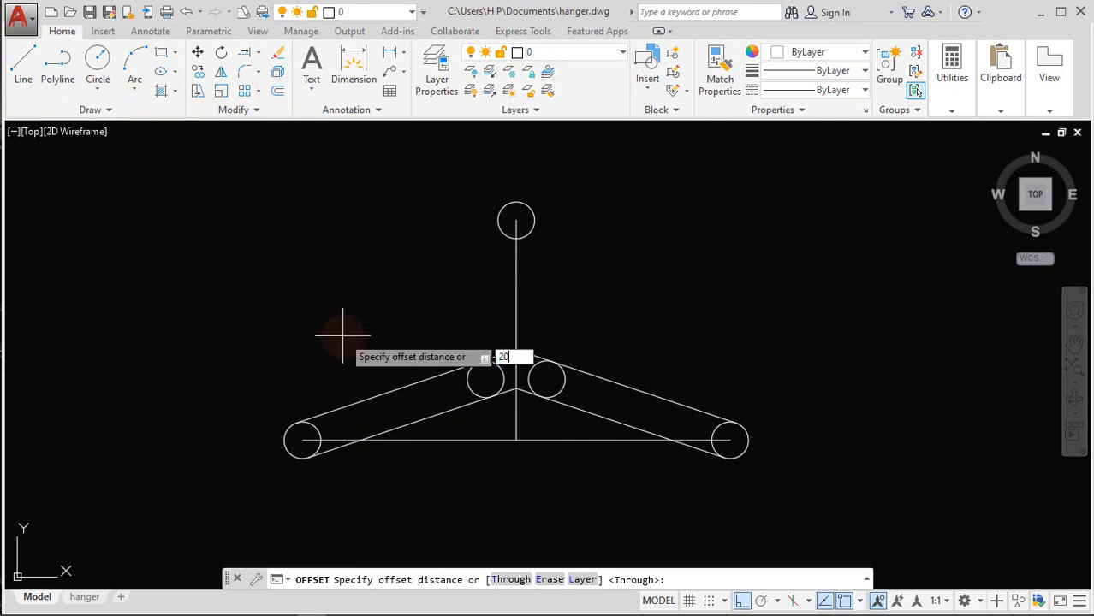
text(20)
key(Return)
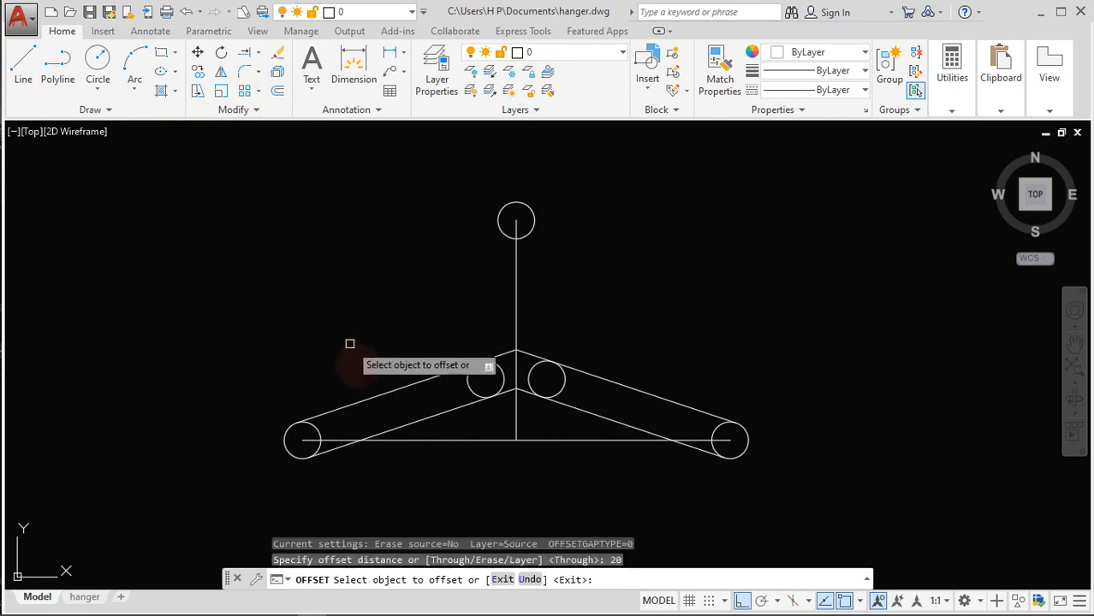
click(361, 402)
click(342, 352)
click(680, 406)
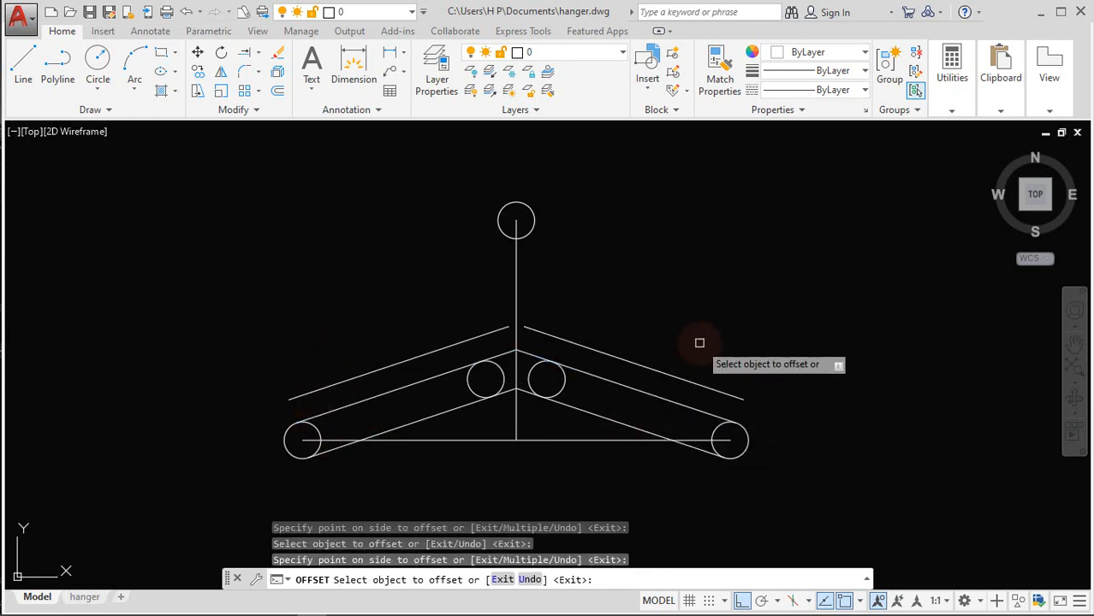
click(701, 342)
Offset the circles at the outer ends of both arms outward by 20 units
click(751, 449)
click(777, 488)
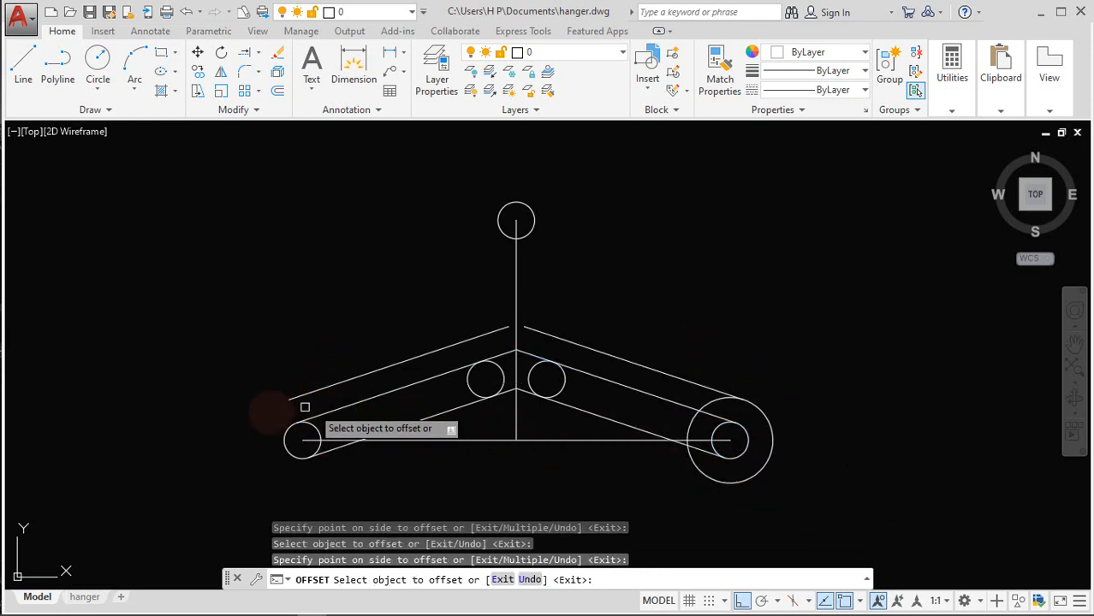
click(276, 445)
click(247, 466)
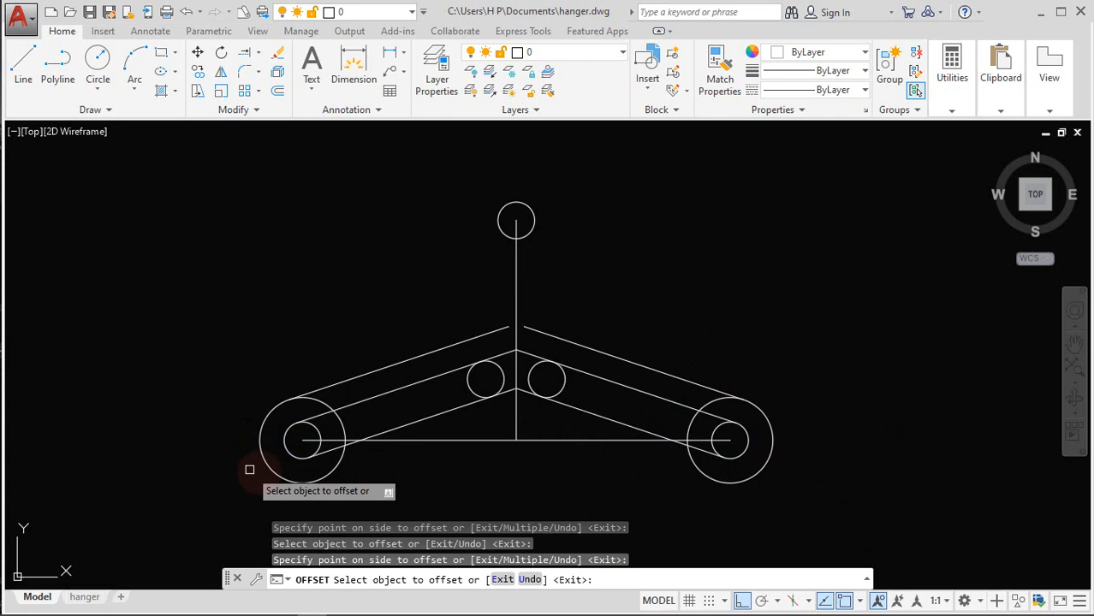
Offset both arms' lower tangent lines downward and the top circle outward, each by 20 units
click(414, 424)
click(447, 450)
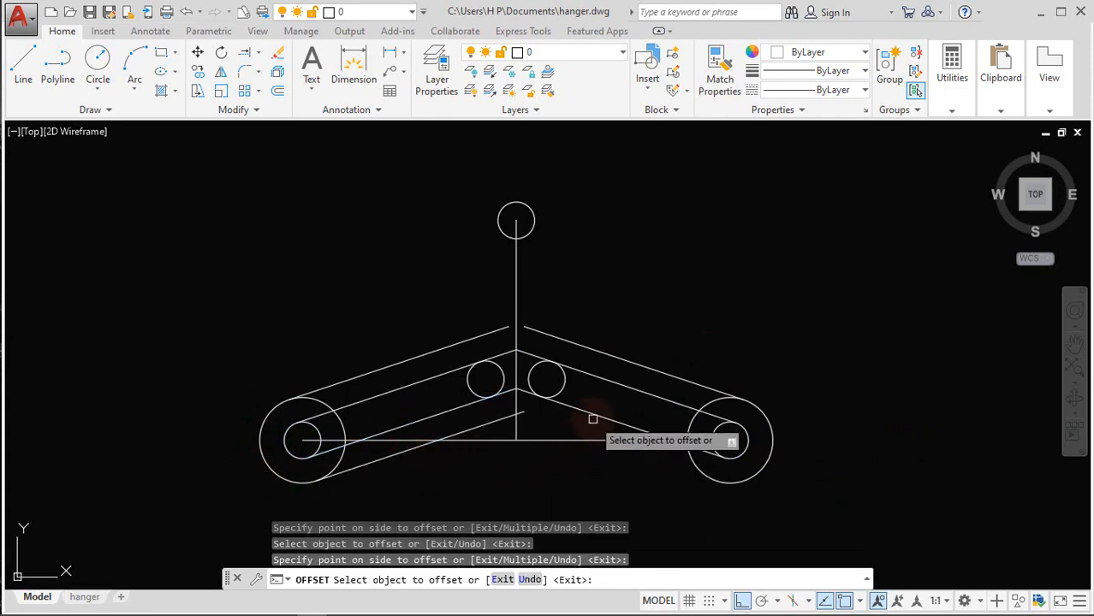
click(594, 417)
click(567, 485)
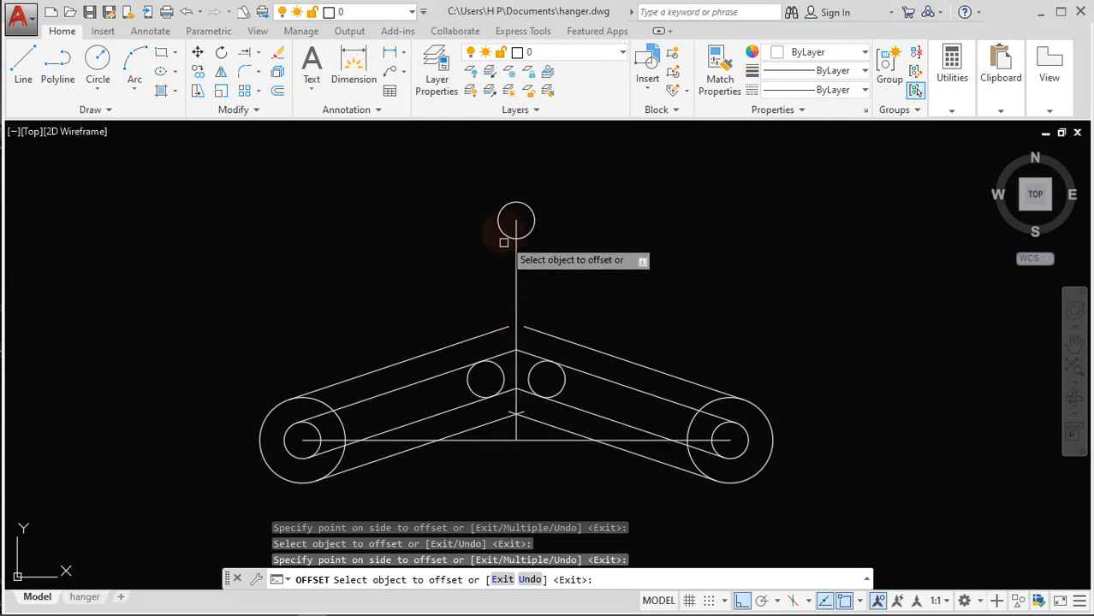
click(502, 215)
click(450, 179)
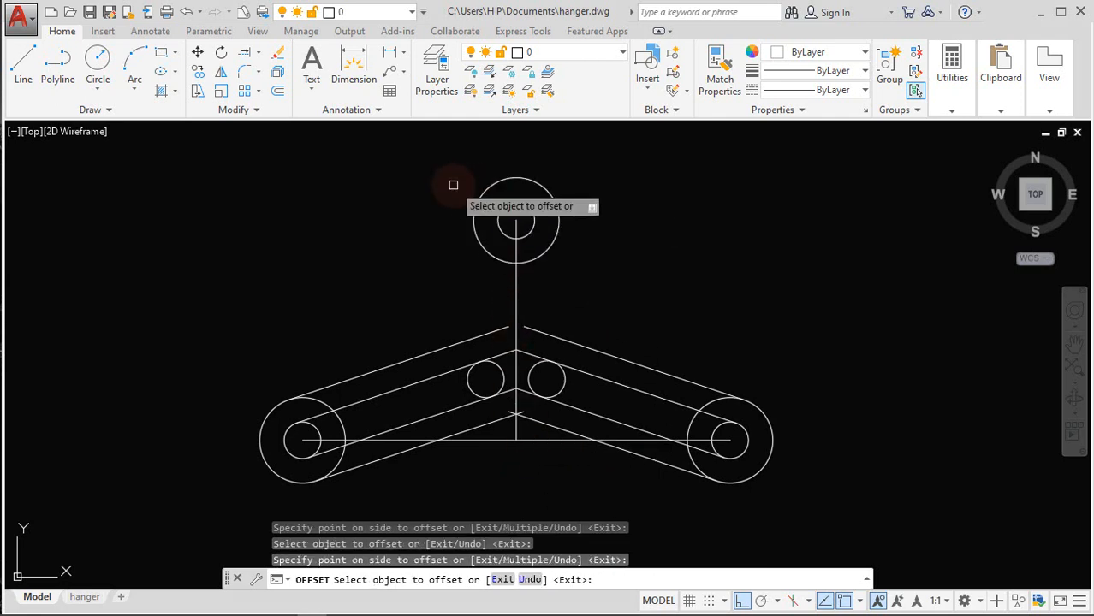
key(Escape)
Draw a vertical line down from the left quadrant of the top outer circle, past the left arm's upper offset line
click(34, 83)
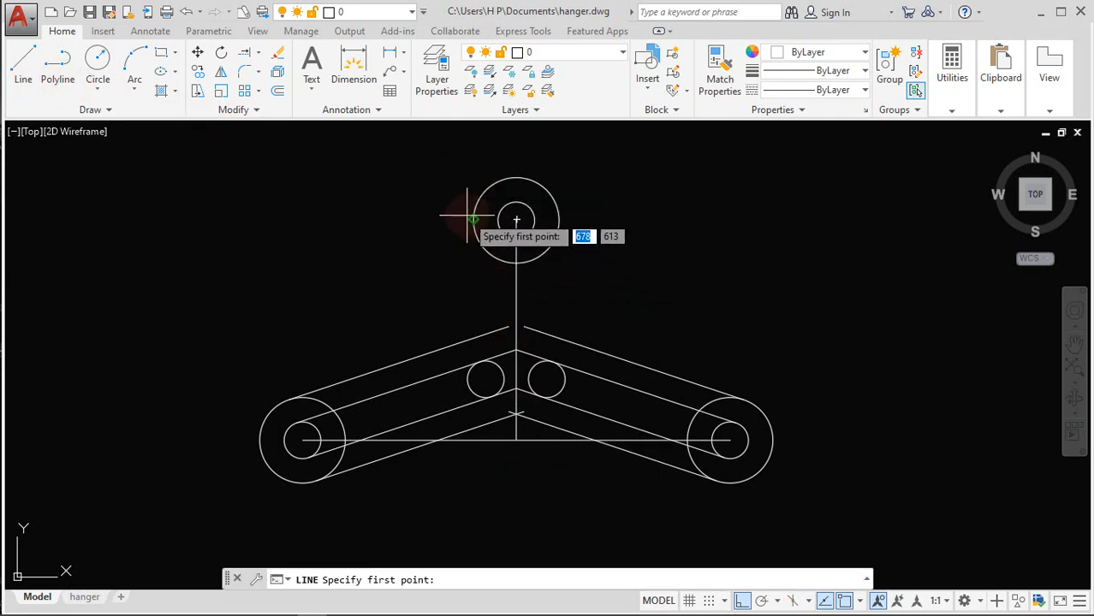
click(516, 220)
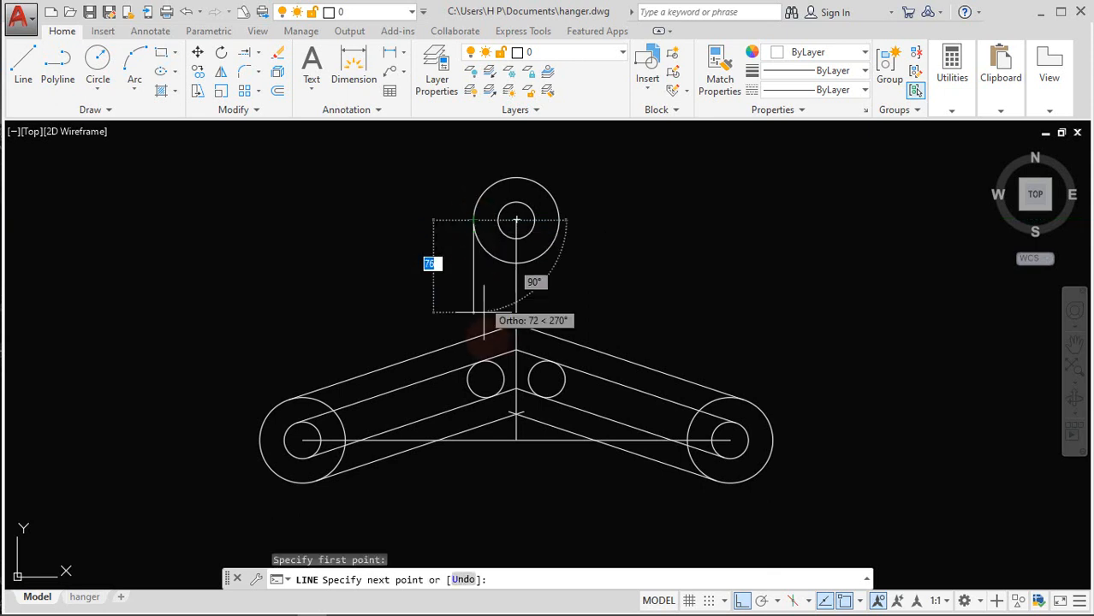
click(480, 345)
key(Escape)
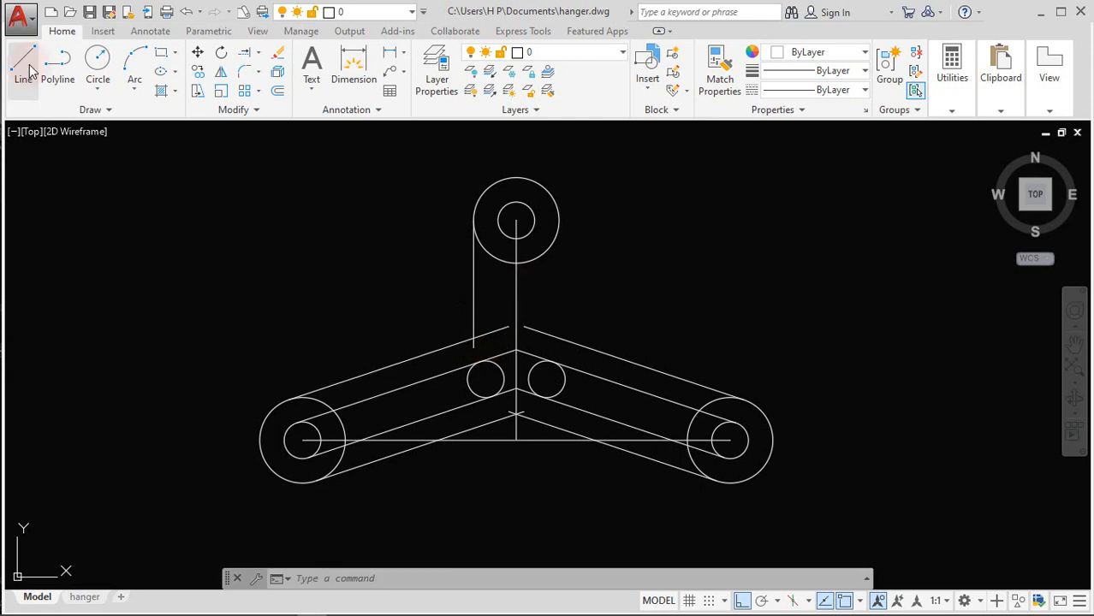
Draw a vertical line about 108 units long down from the right quadrant of the top outer circle, crossing the right arm's offset line
click(24, 68)
click(559, 221)
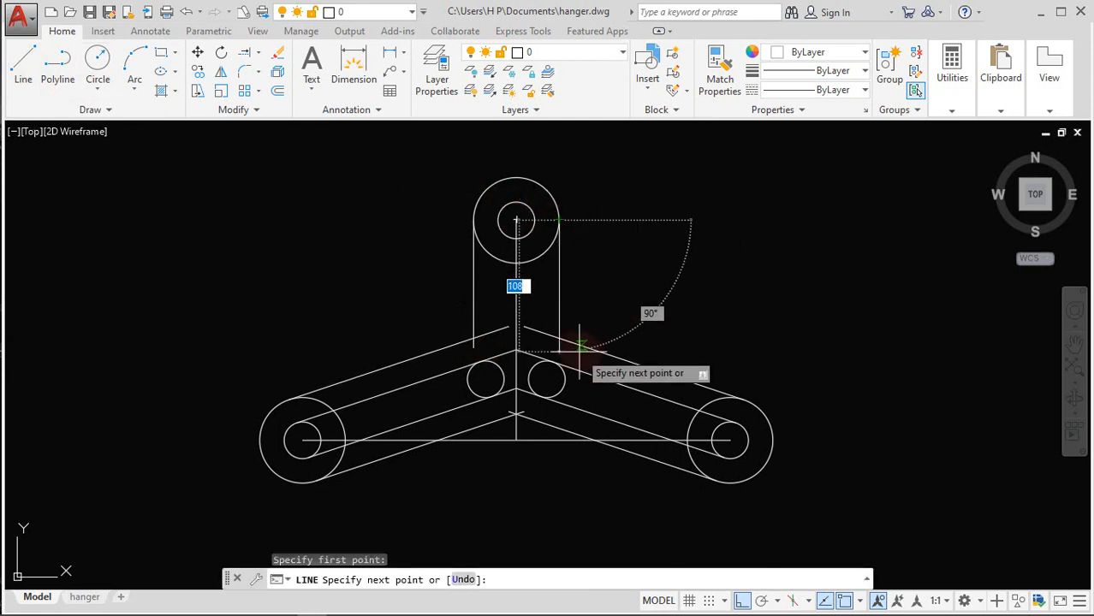
scroll(556, 353, up, 2)
click(559, 350)
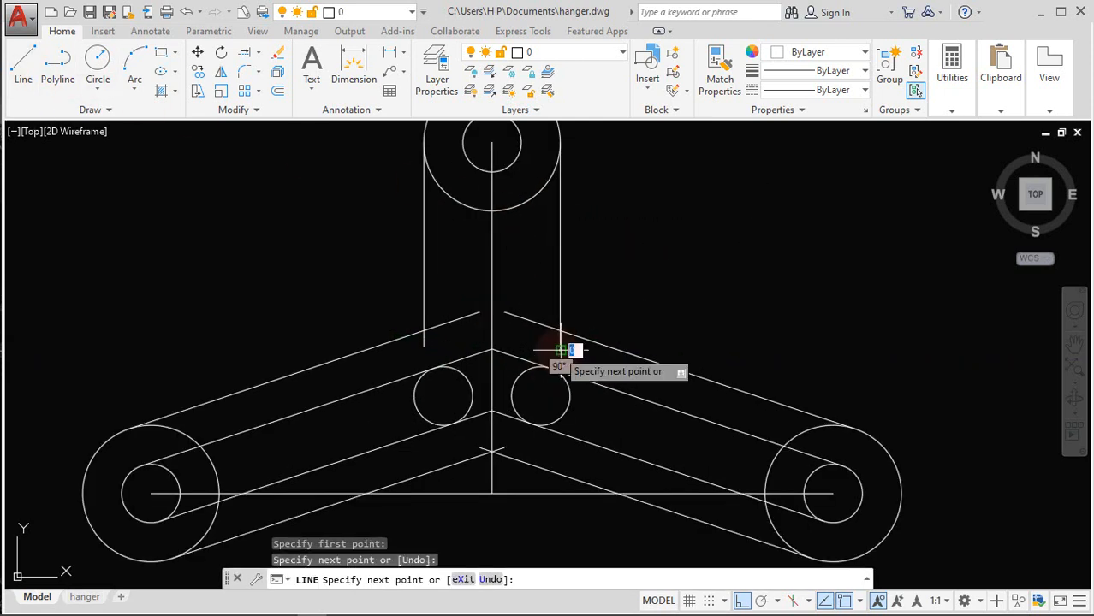
key(Escape)
scroll(541, 342, down, 2)
middle_drag(538, 301, 542, 312)
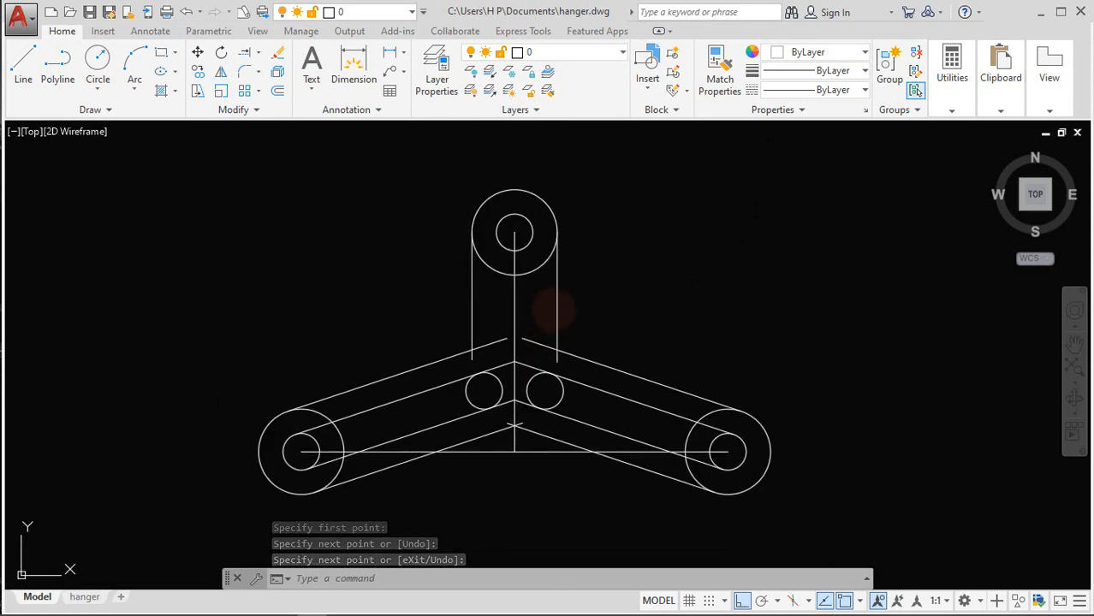
Fillet the left and right corners between the vertical side lines and the arms' upper offset lines with radius 20
click(247, 77)
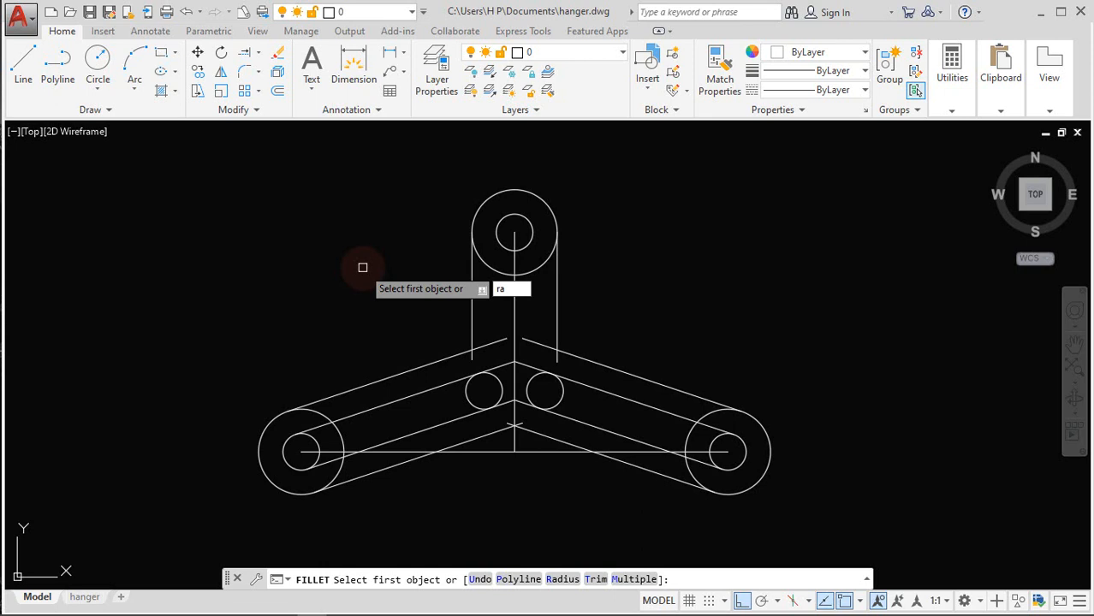
key(Return)
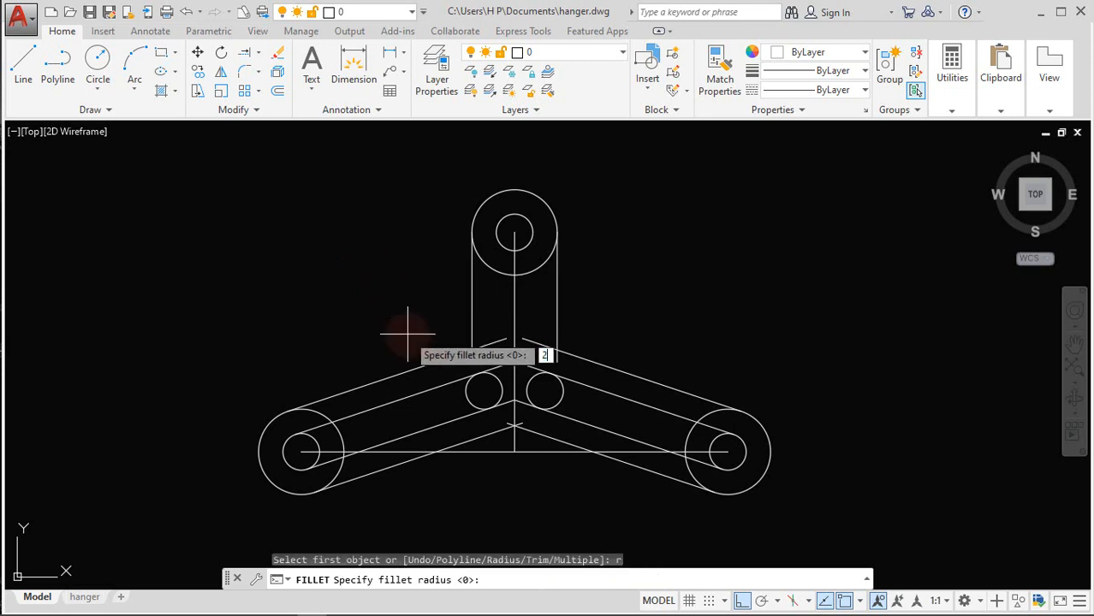
text(20)
key(Return)
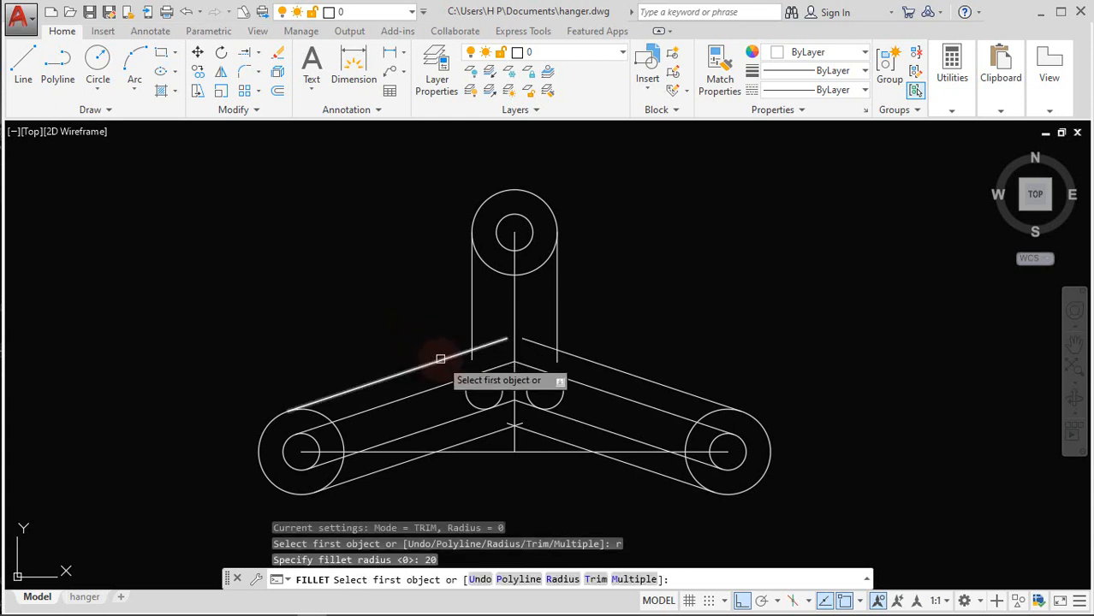
click(469, 338)
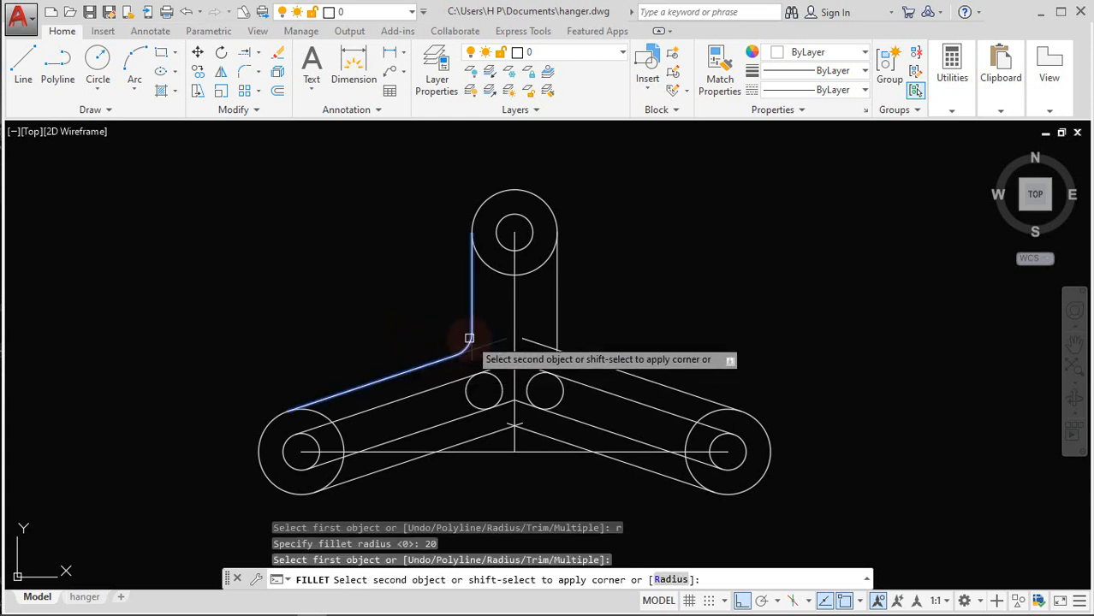
click(470, 338)
key(Return)
click(586, 358)
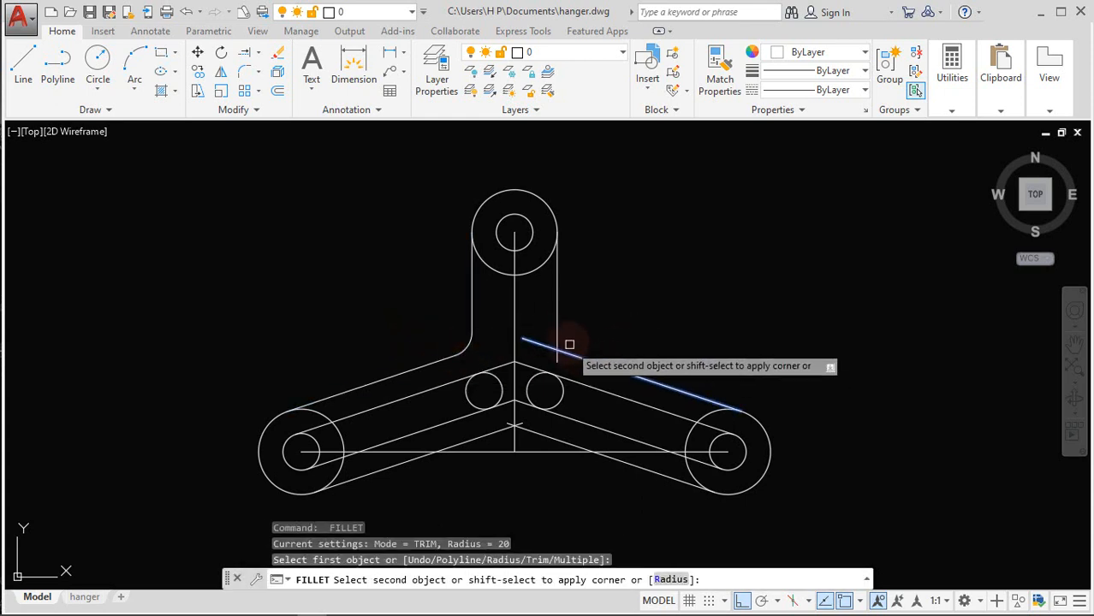
click(557, 327)
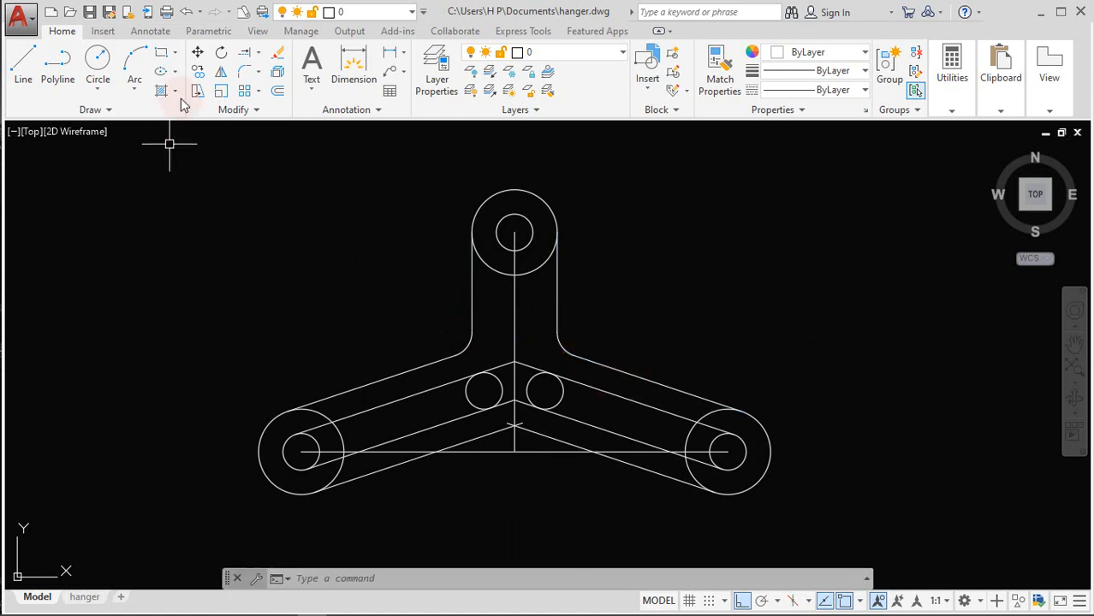
Copy both arms' inner tangent lines with their four small circles 100 units straight down
click(197, 75)
click(465, 391)
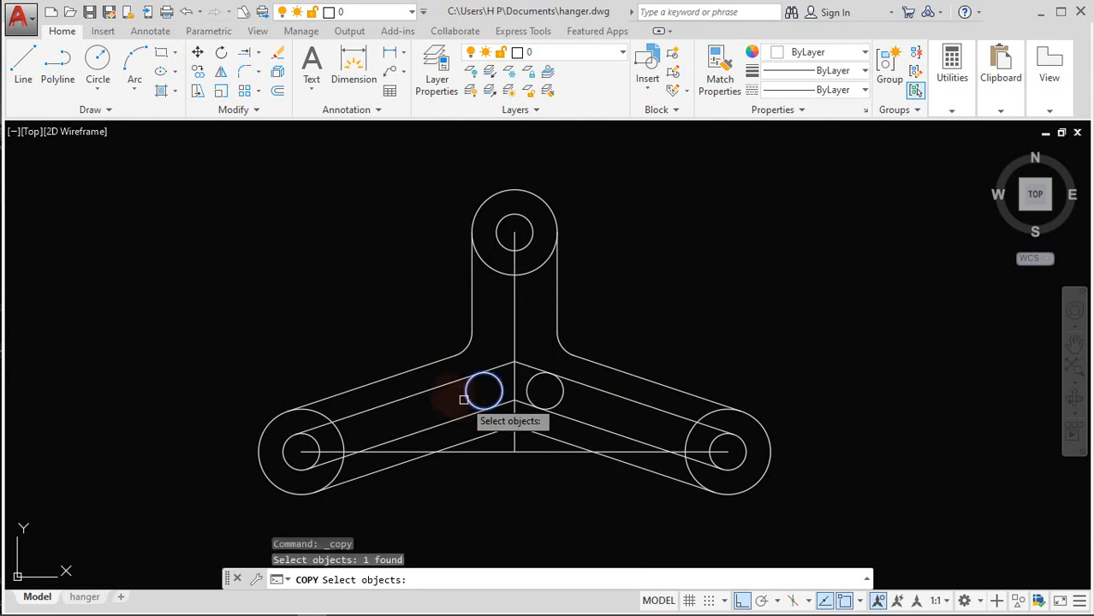
click(437, 388)
click(452, 420)
click(577, 421)
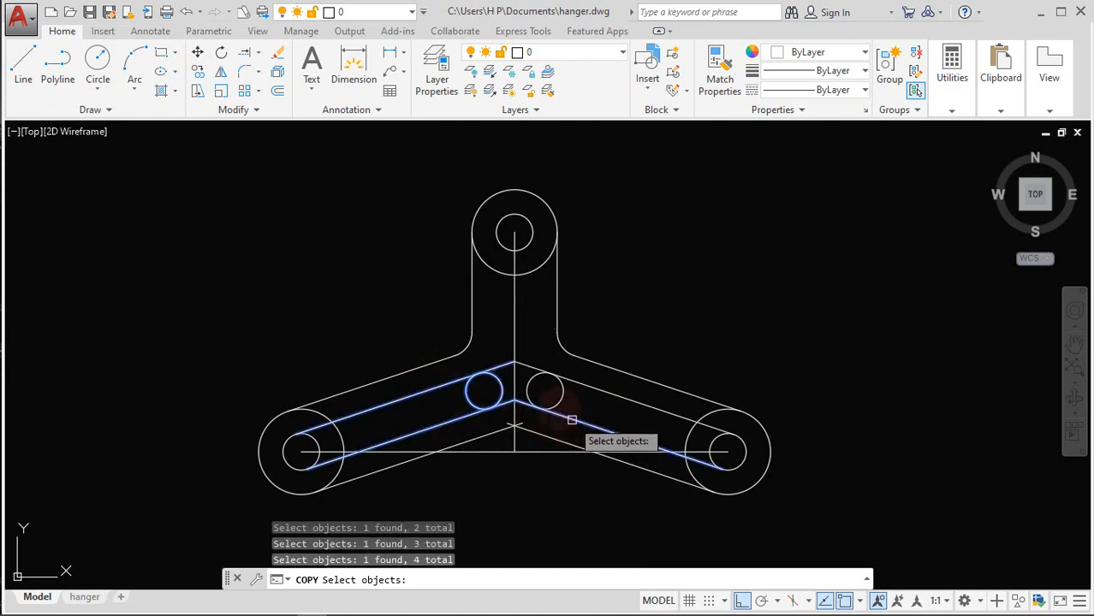
click(556, 404)
click(582, 386)
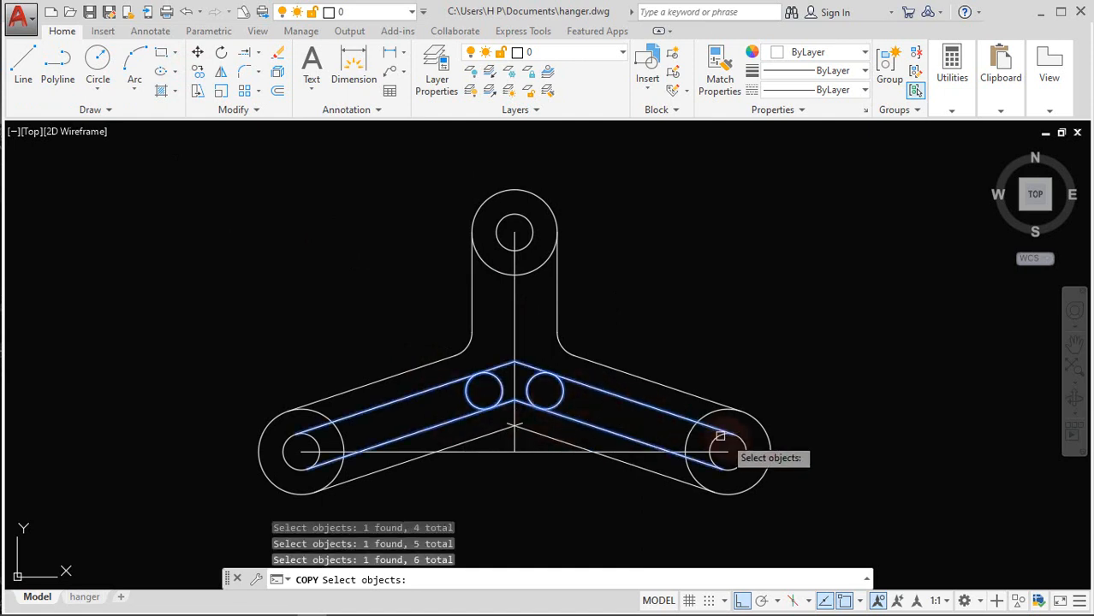
click(735, 440)
click(317, 440)
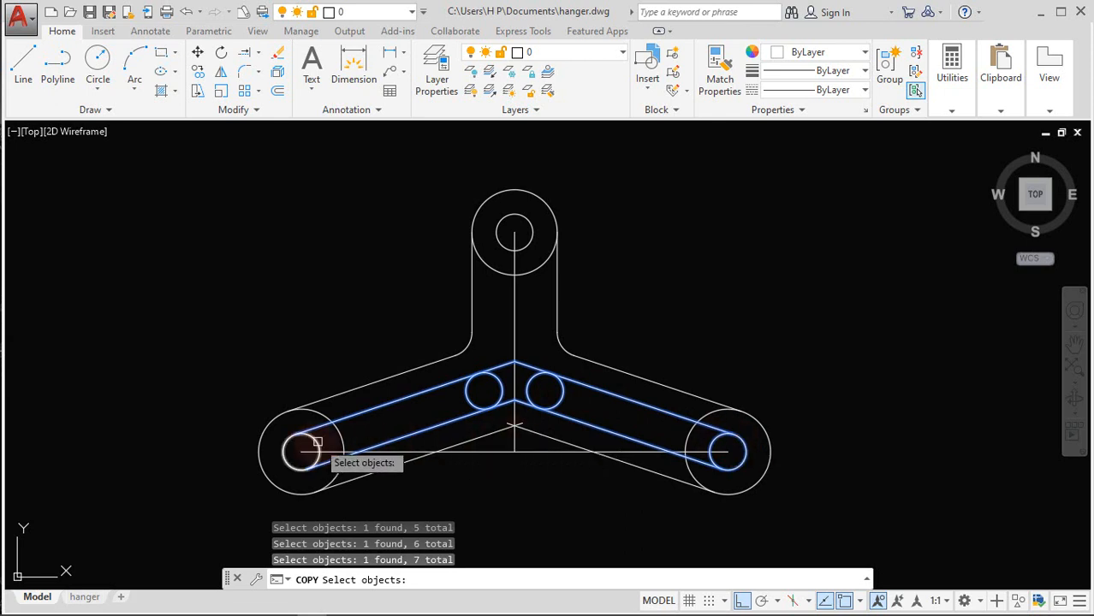
middle_drag(403, 414, 398, 332)
key(Return)
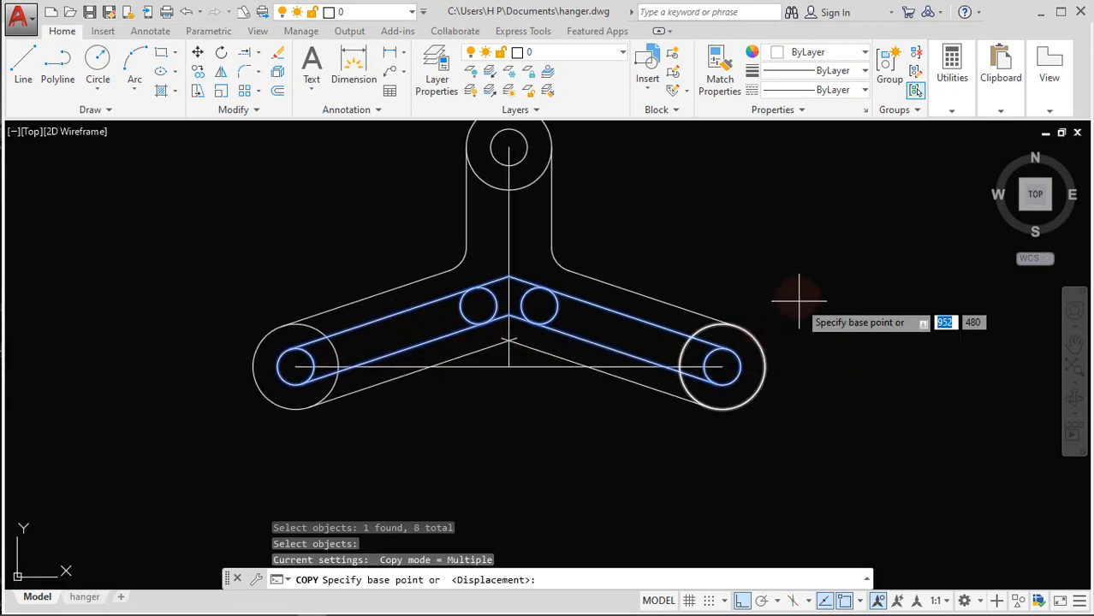
click(798, 297)
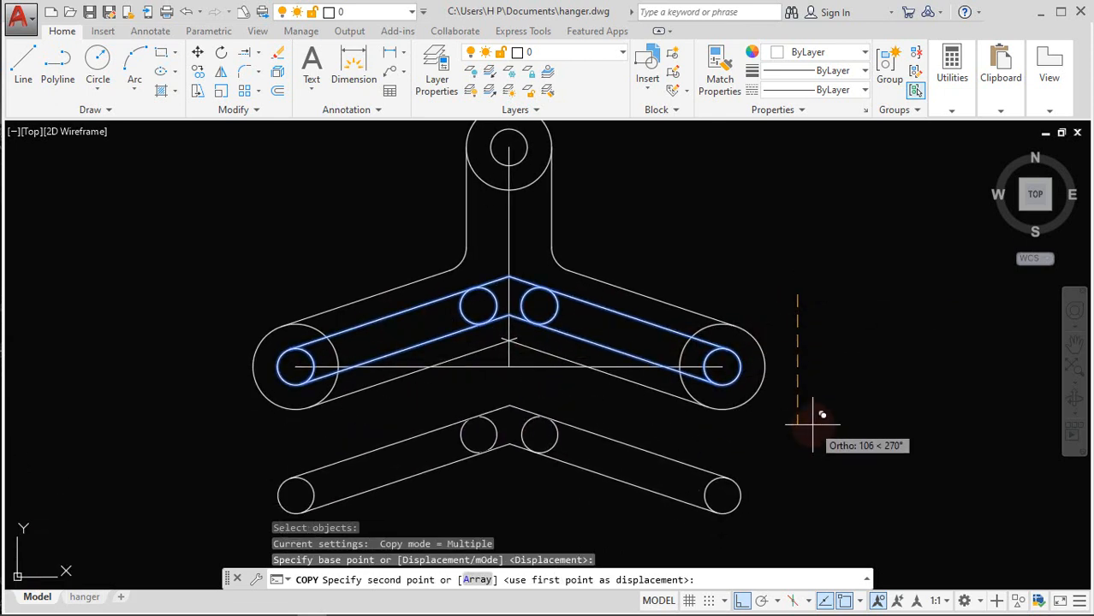
text(100)
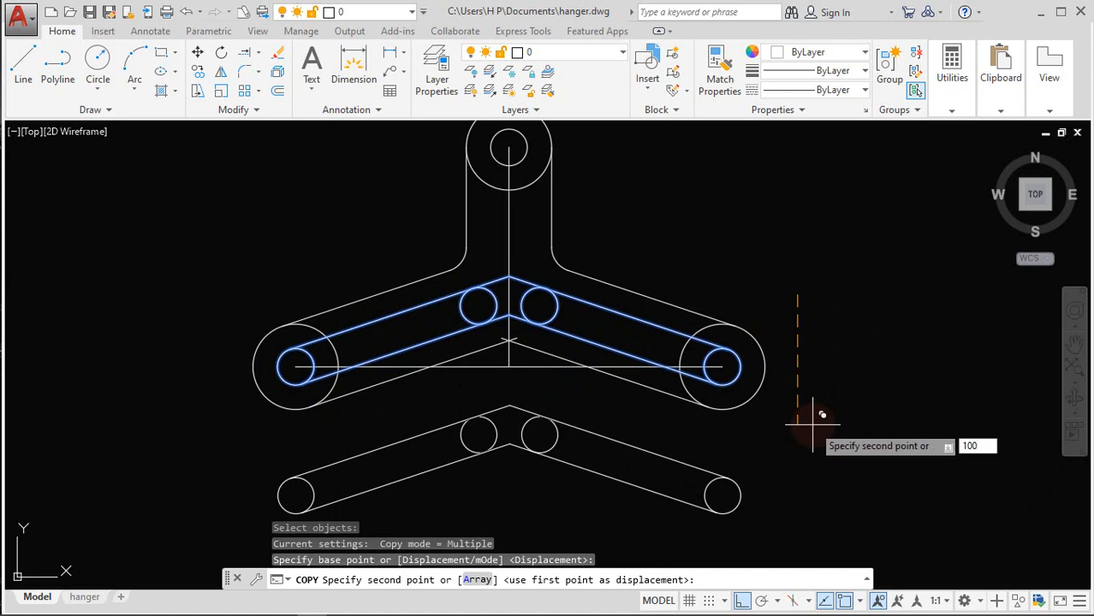
key(Return)
key(Return)
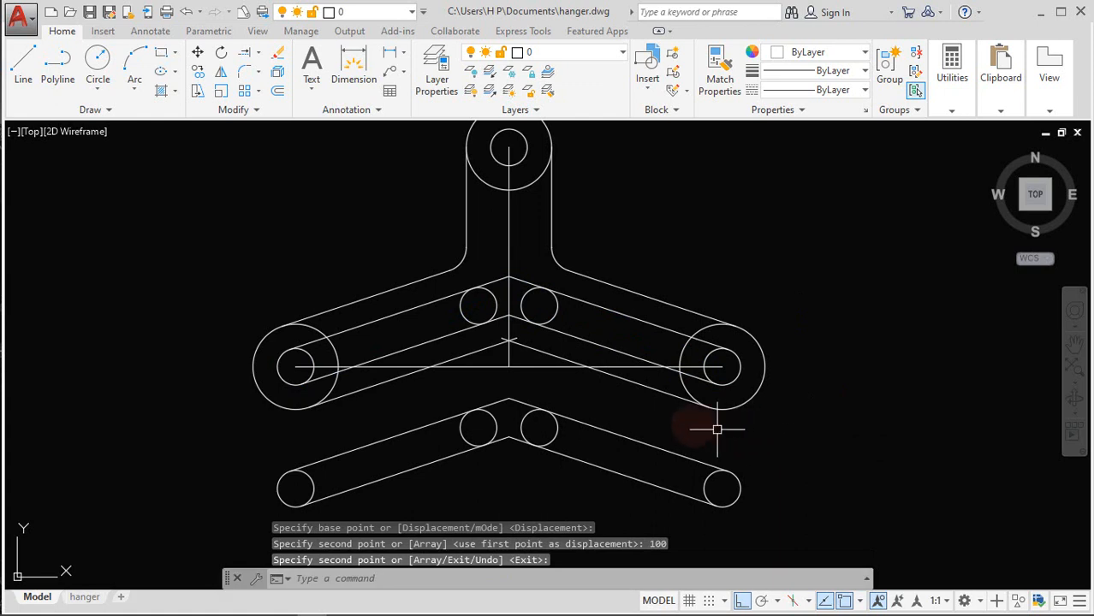
Erase the vertical and horizontal construction lines connecting the circle centres
click(527, 381)
click(507, 369)
text(e)
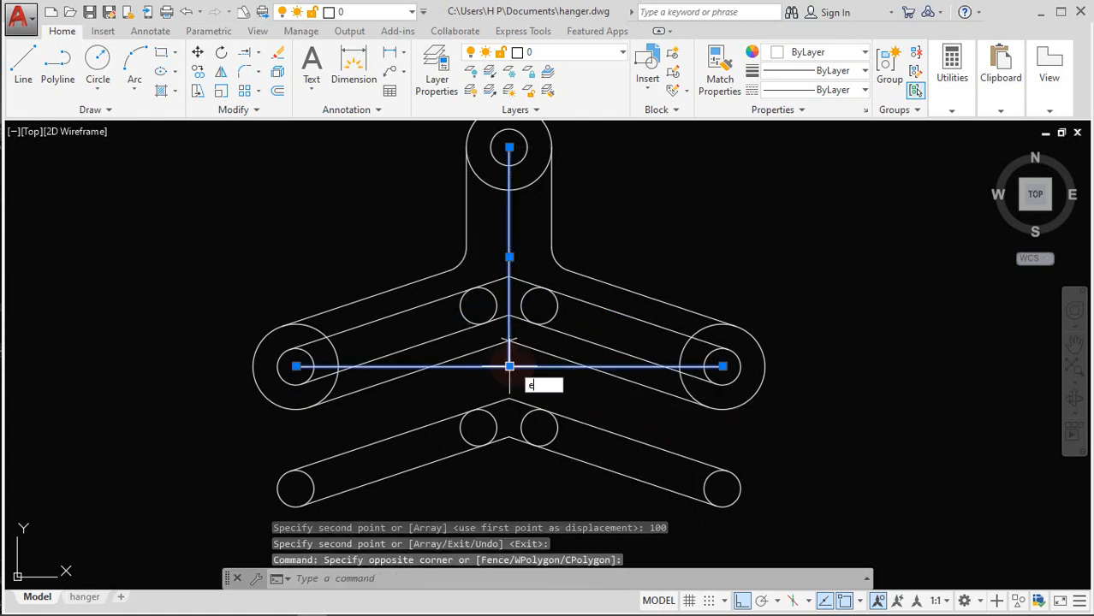
key(Return)
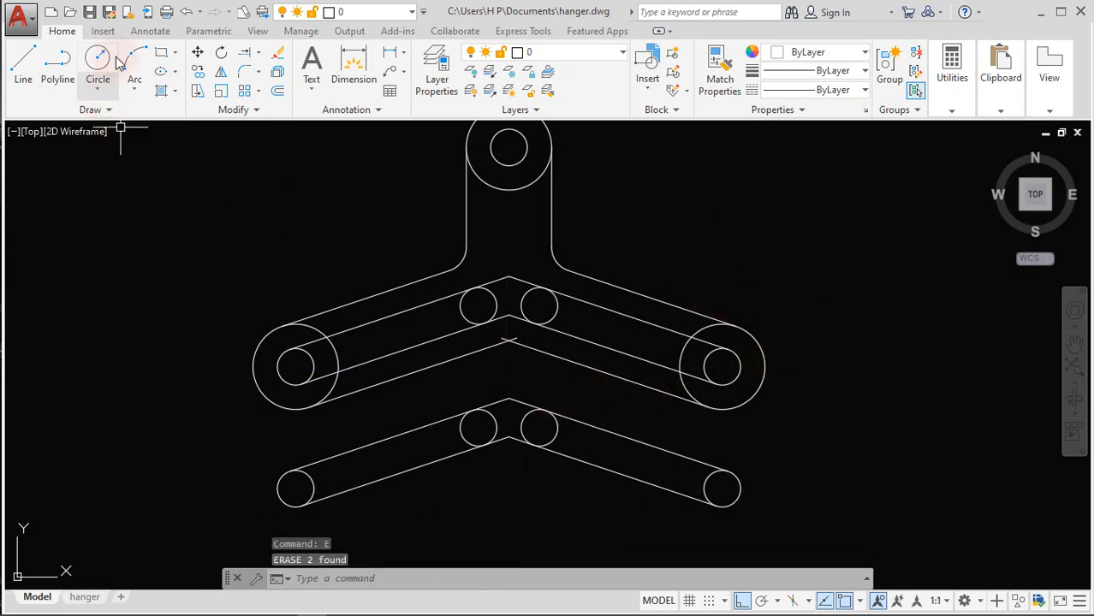
Fillet the centre corners of the upper hanger's three arm line pairs with radius 50 and erase the two small circles between them
click(244, 72)
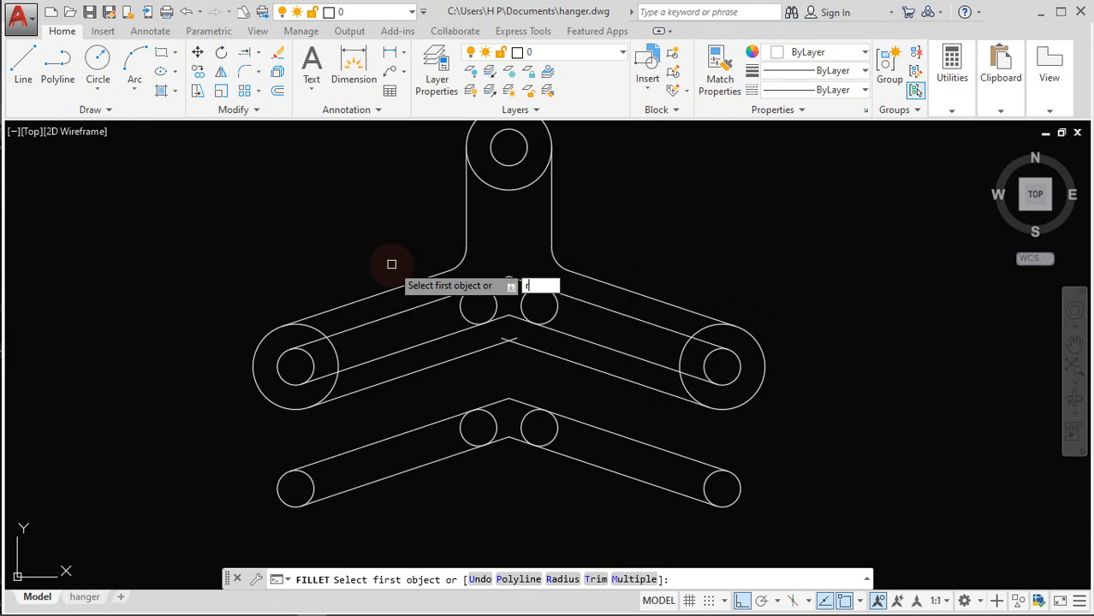
key(Return)
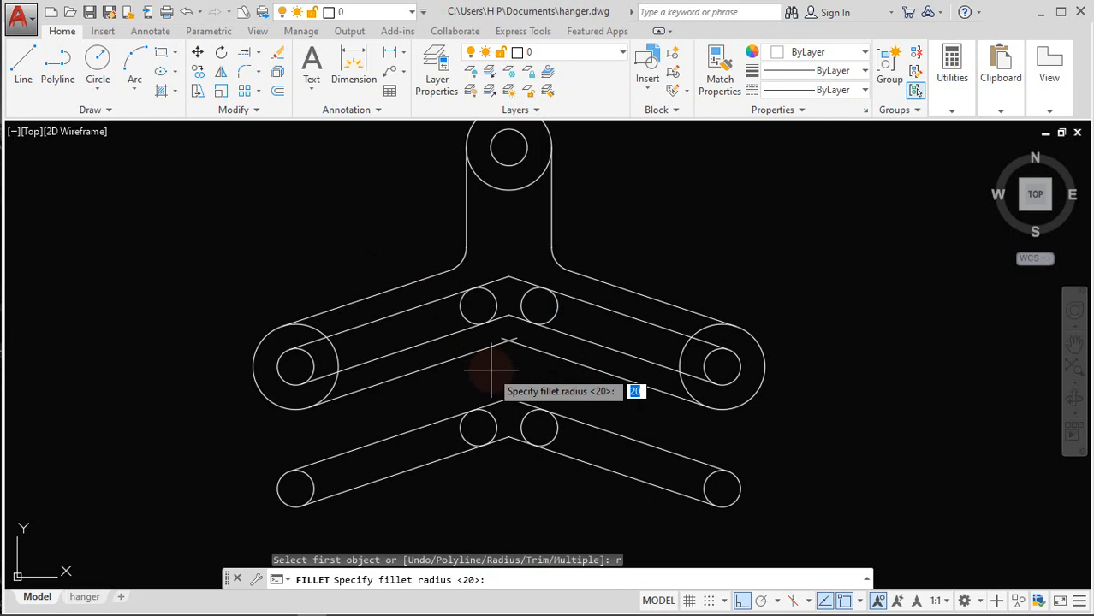
key(Return)
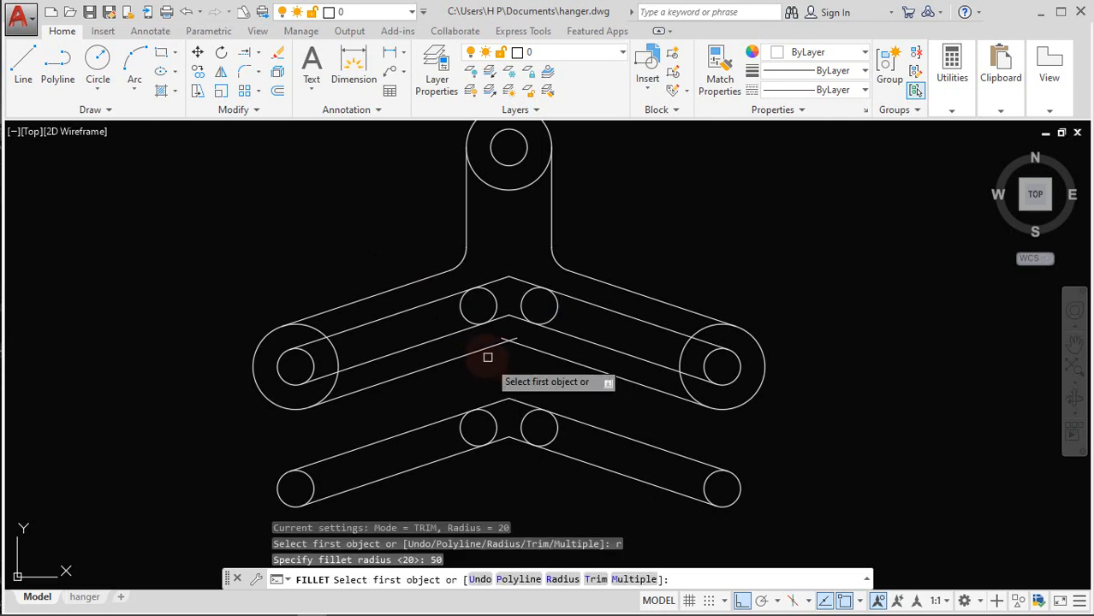
click(501, 345)
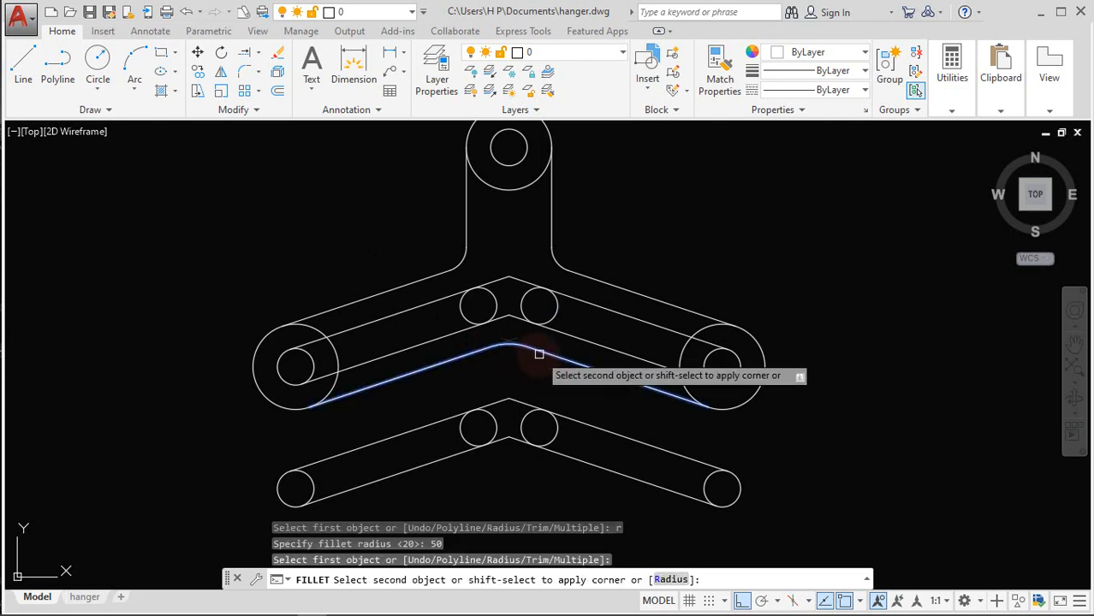
click(539, 353)
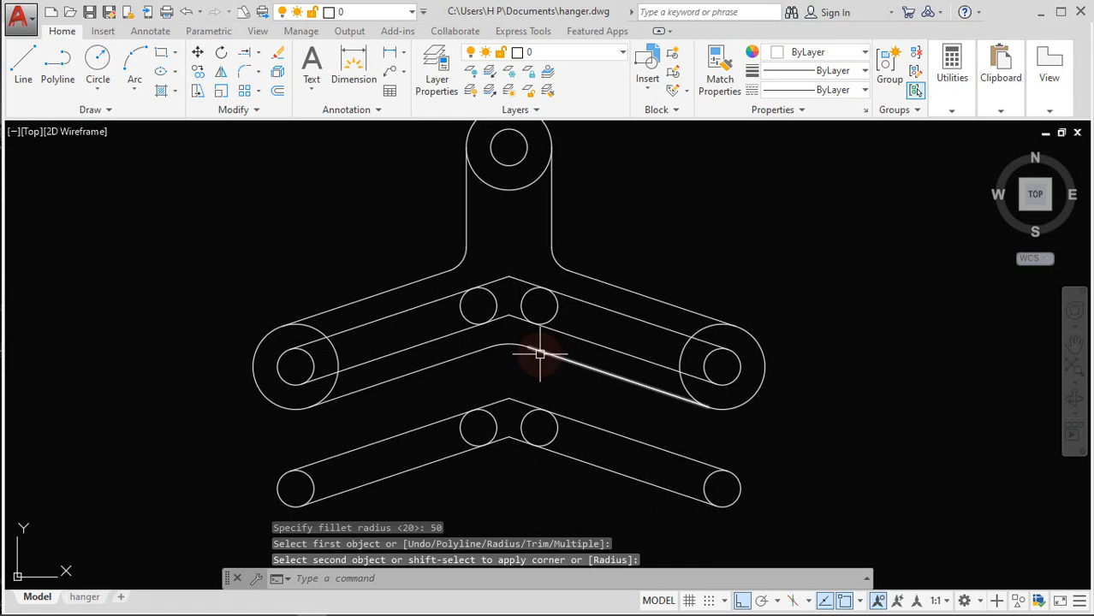
key(Return)
click(501, 278)
click(525, 280)
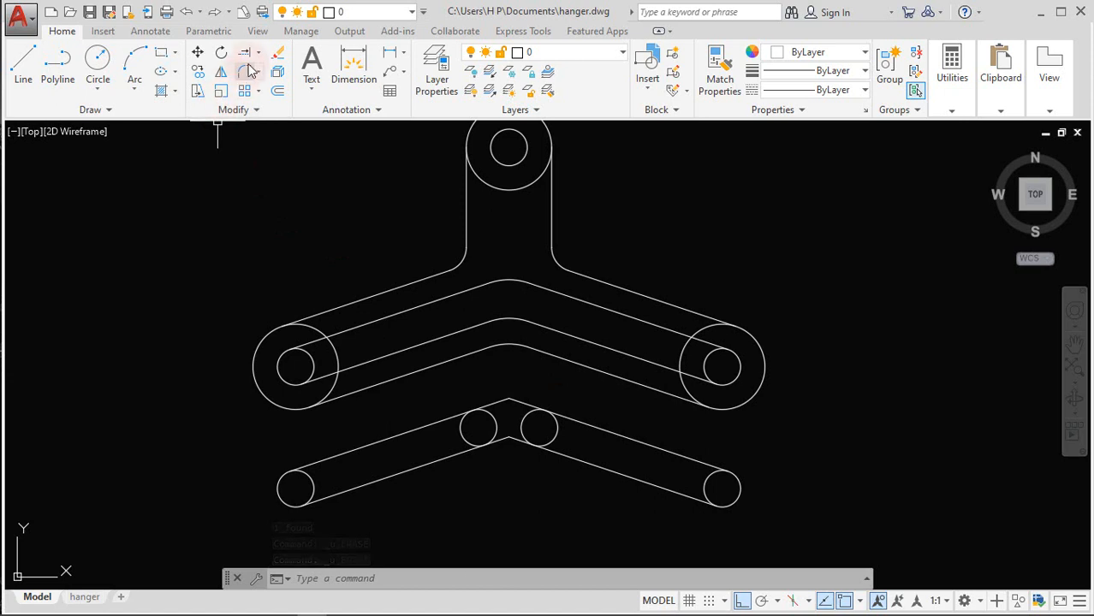
Trim the inward-facing parts of the small and large end circles on both upper arms
click(257, 54)
click(272, 78)
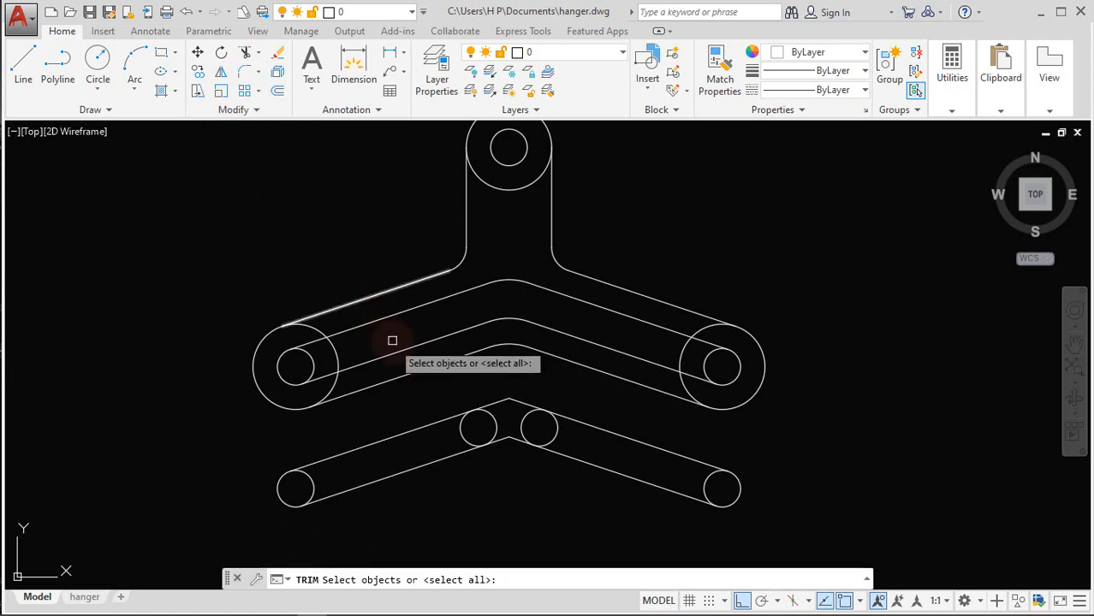
key(Return)
key(Escape)
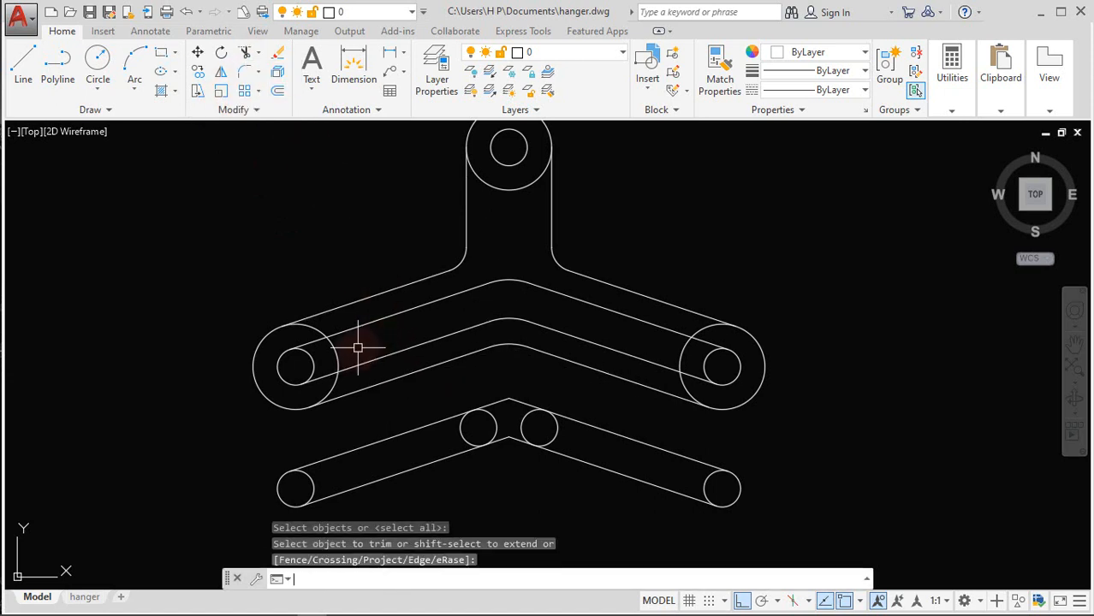
key(Return)
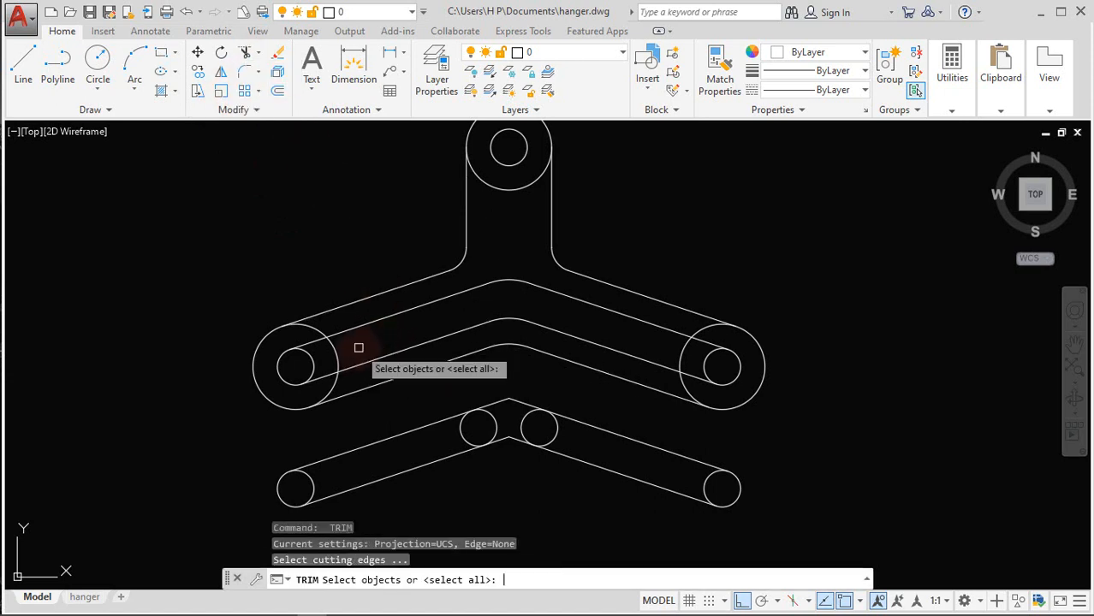
key(Return)
click(314, 360)
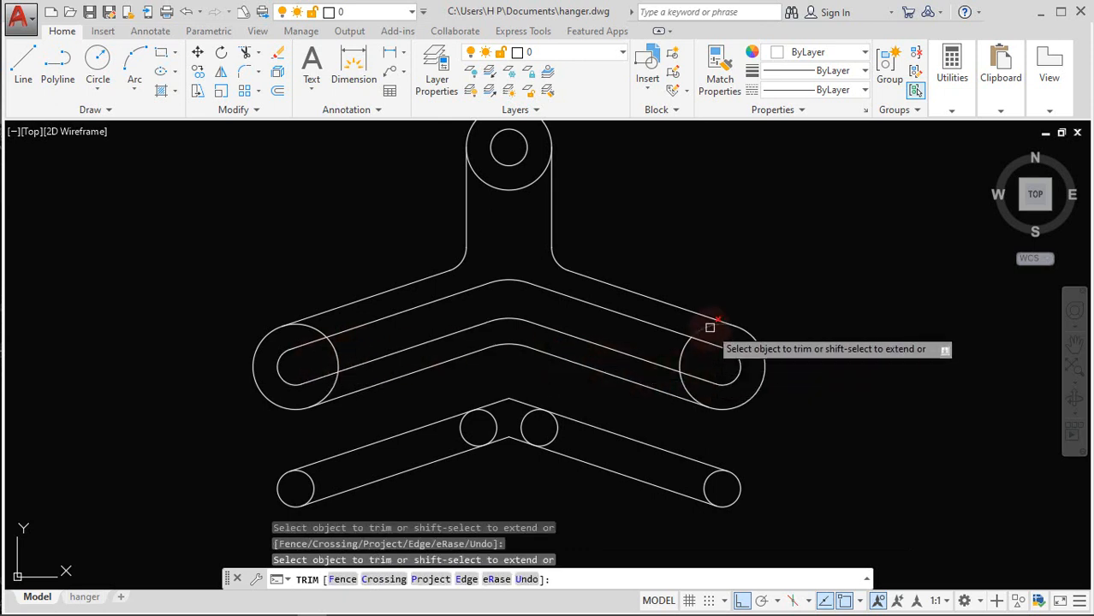
click(709, 327)
click(703, 375)
click(685, 384)
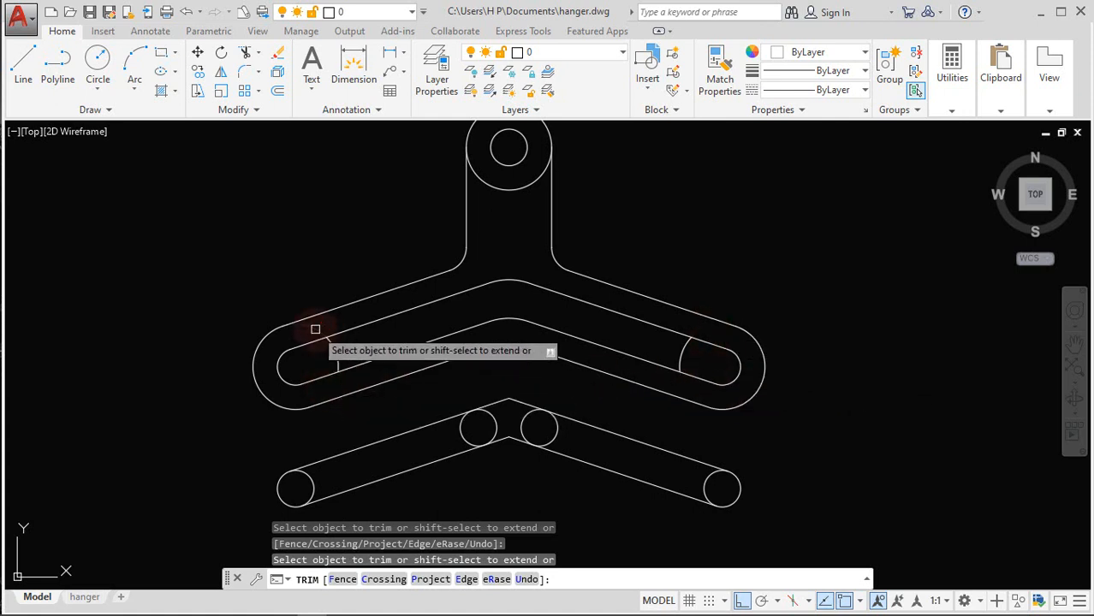
key(Return)
Erase the two leftover arc pieces crossing the slot at the left and right arm ends
click(341, 348)
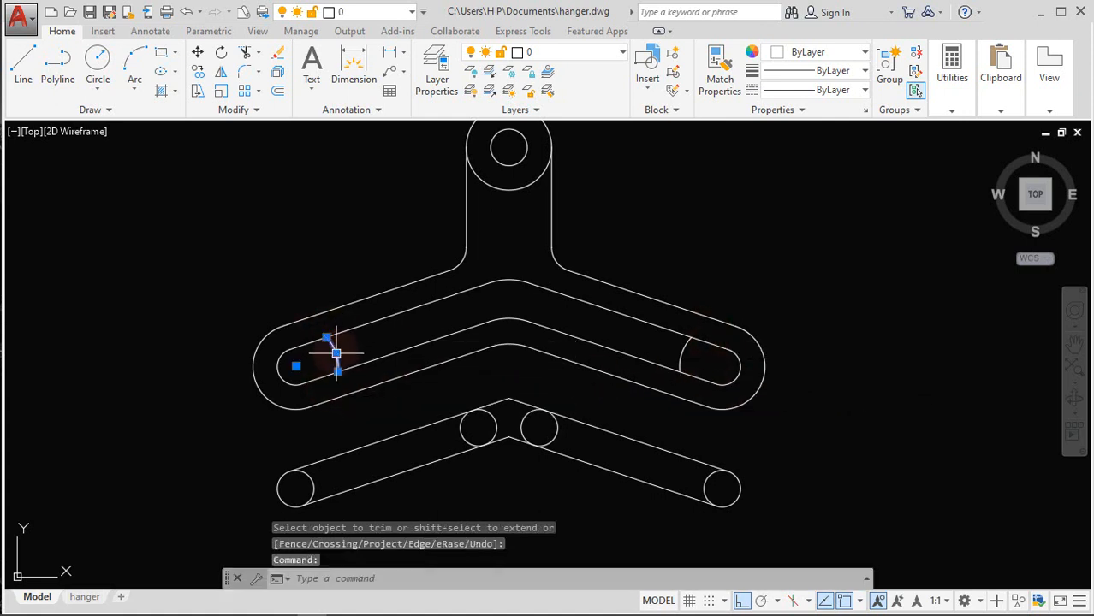
click(681, 356)
key(Return)
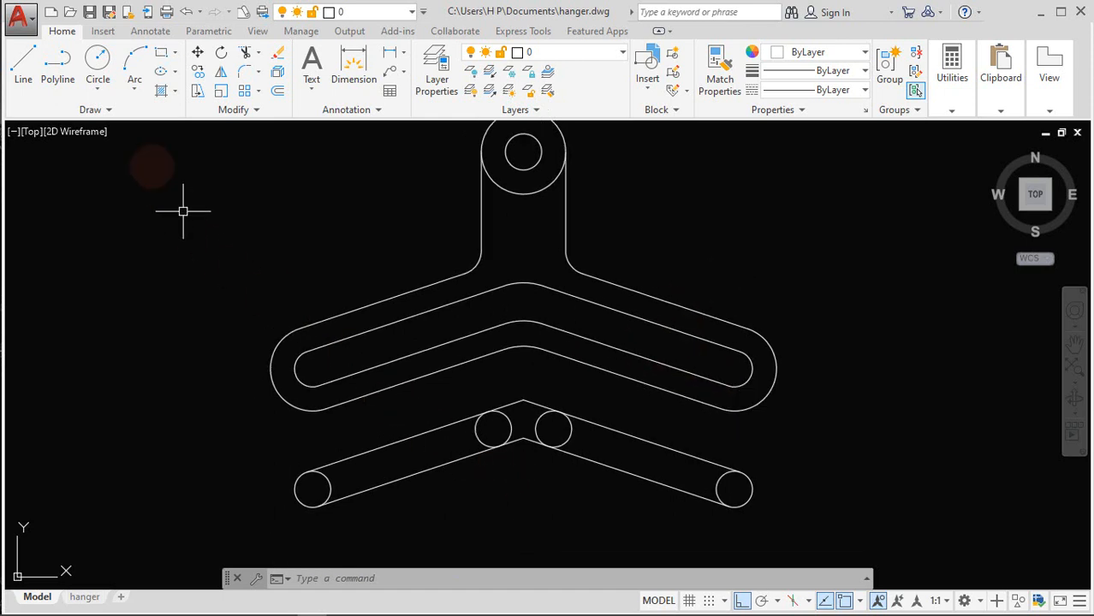
Trim the copied lower shape into two separate round-ended slots, removing the line ends meeting at the centre and the inner circle arcs
click(246, 55)
key(Return)
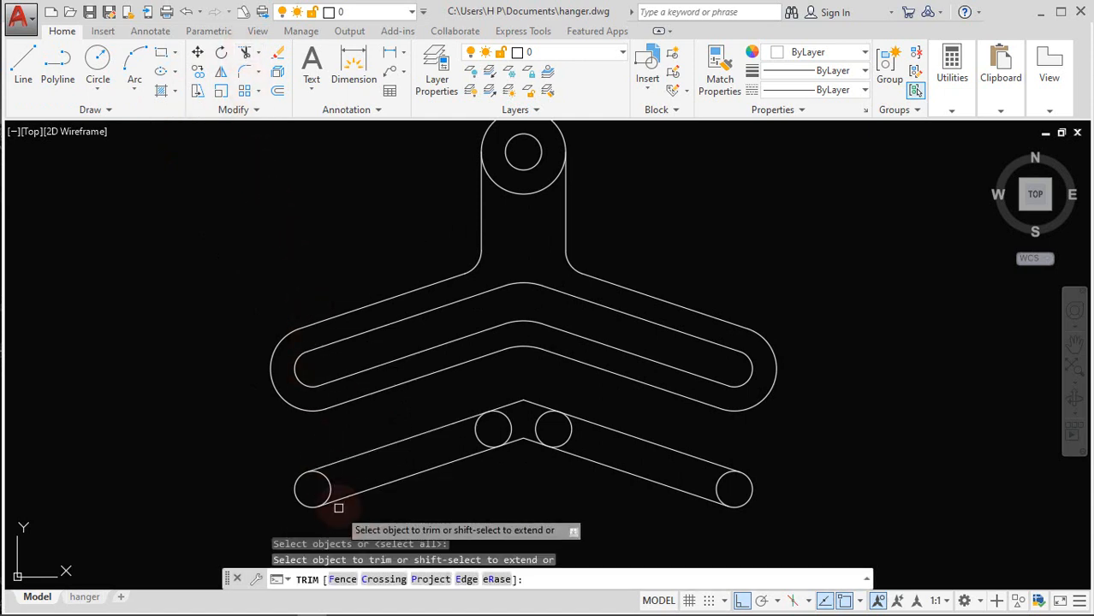
click(332, 488)
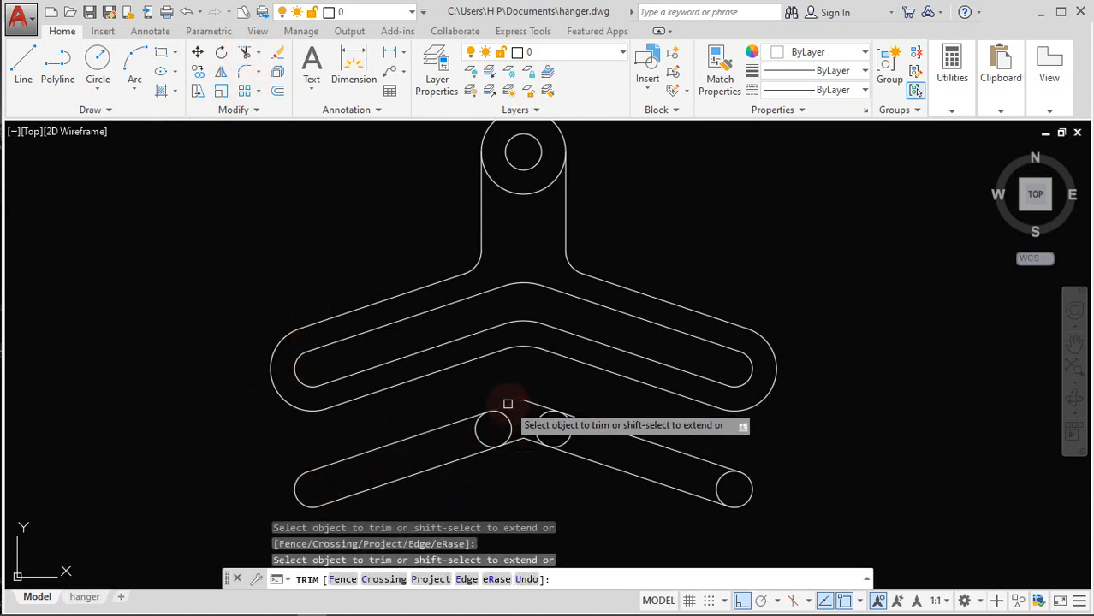
click(508, 401)
click(533, 402)
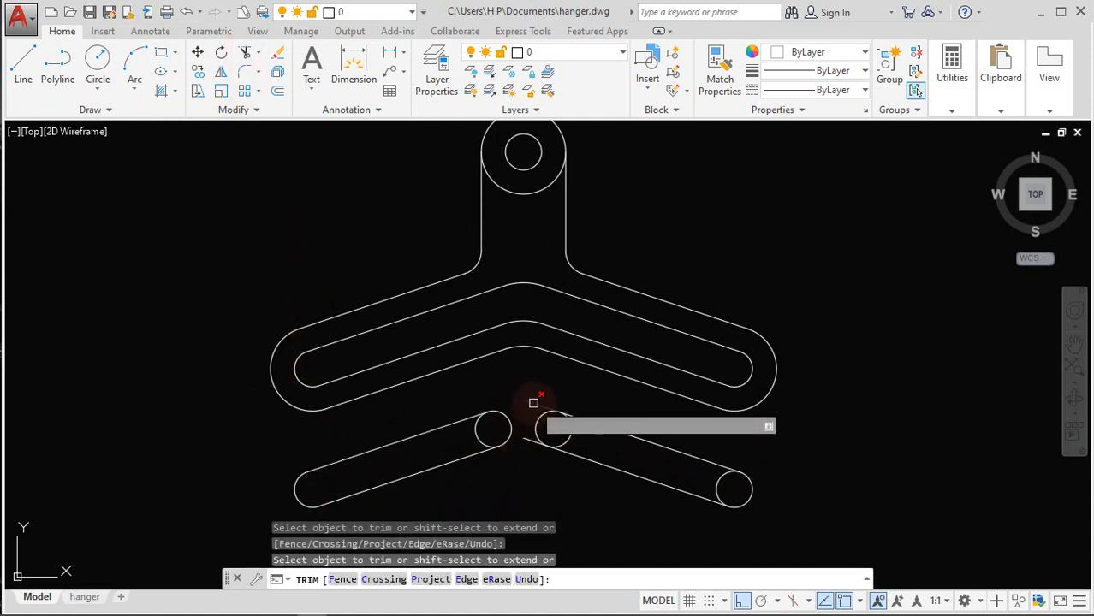
click(530, 440)
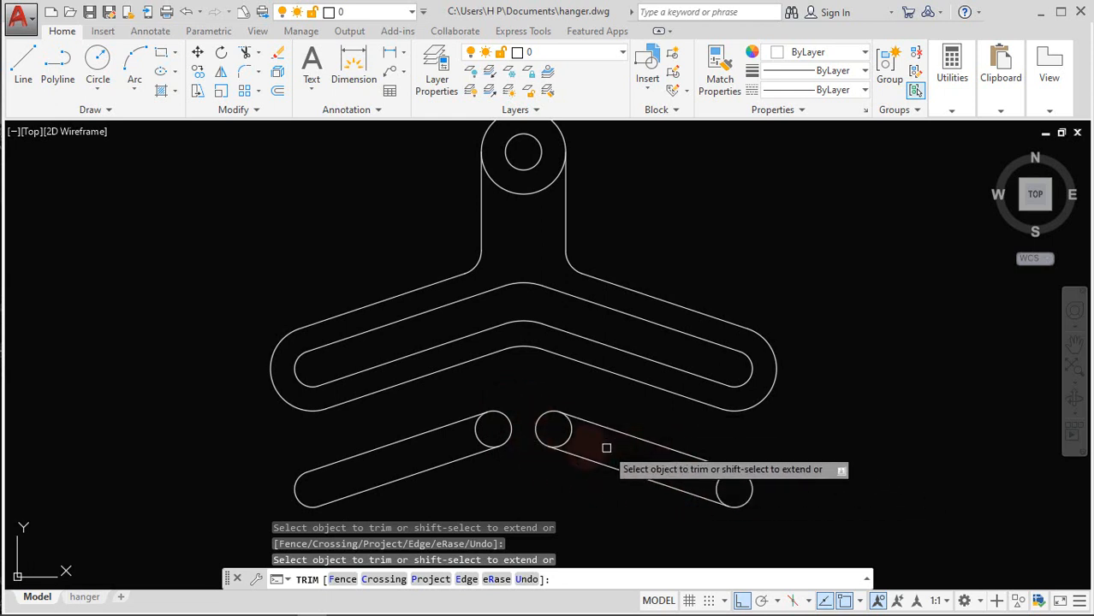
click(570, 440)
click(476, 440)
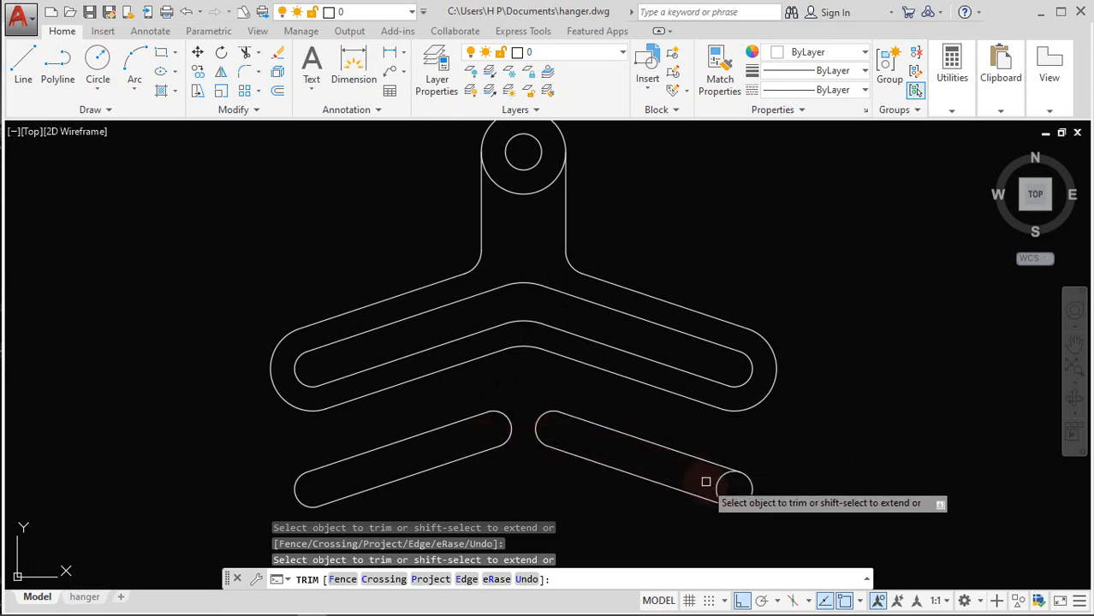
click(716, 484)
key(Return)
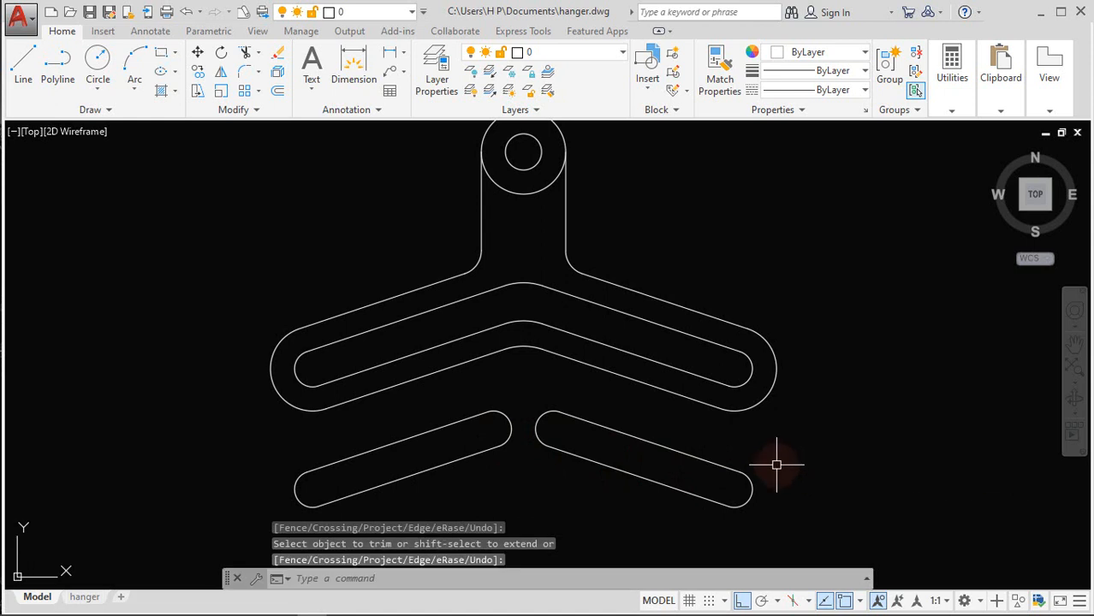
Draw a line 30 units down from the inner top circle's left quadrant and continue it horizontally left to the neck's side line
mouse_move(777, 457)
middle_down()
mouse_move(767, 483)
mouse_move(780, 474)
middle_up()
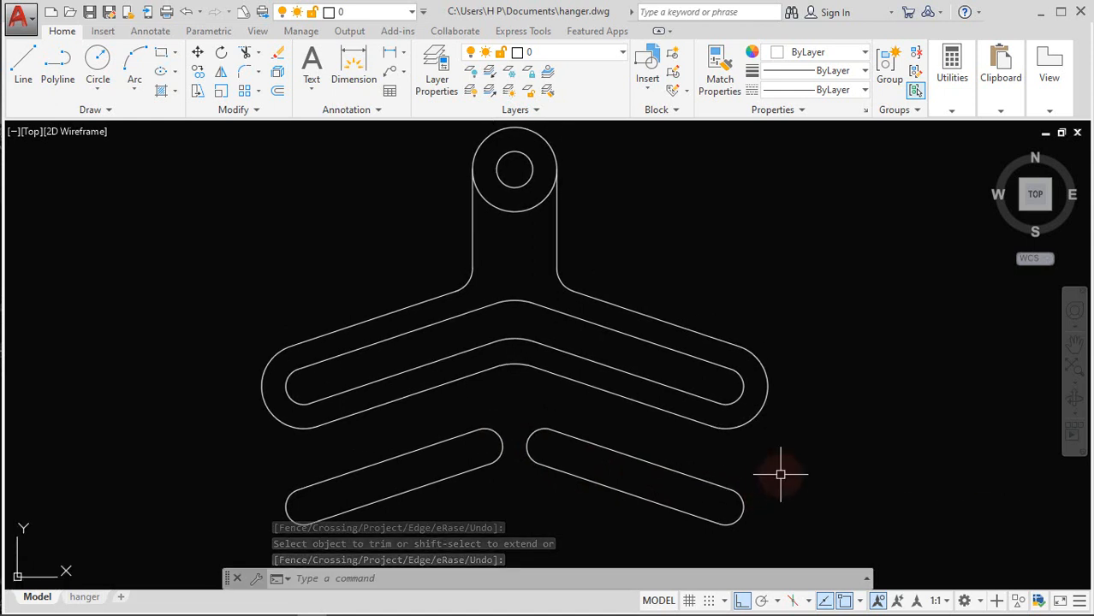
click(23, 64)
click(514, 169)
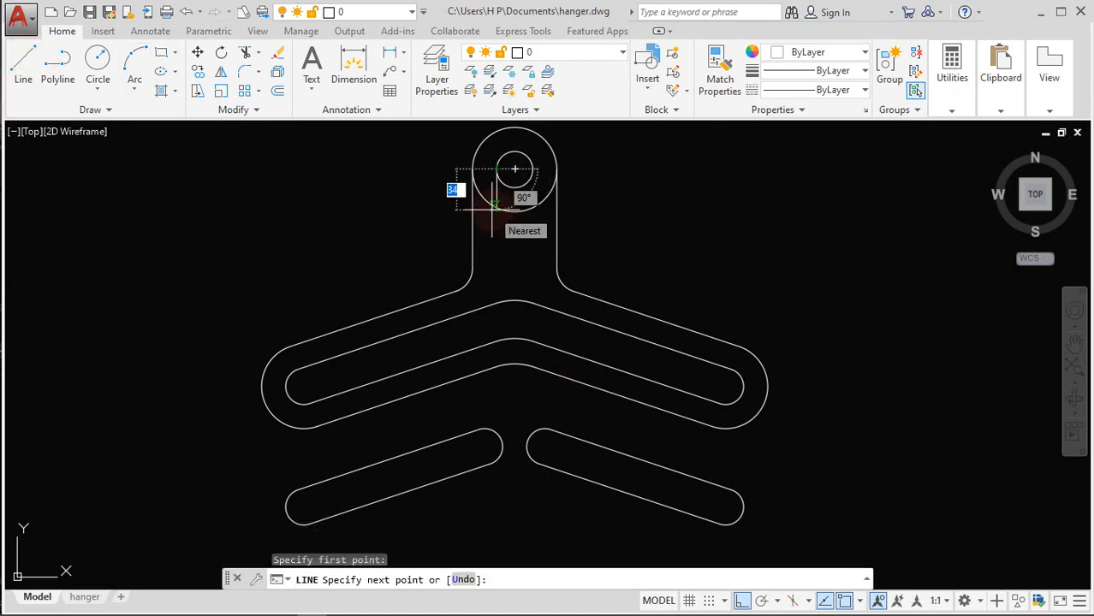
key(Return)
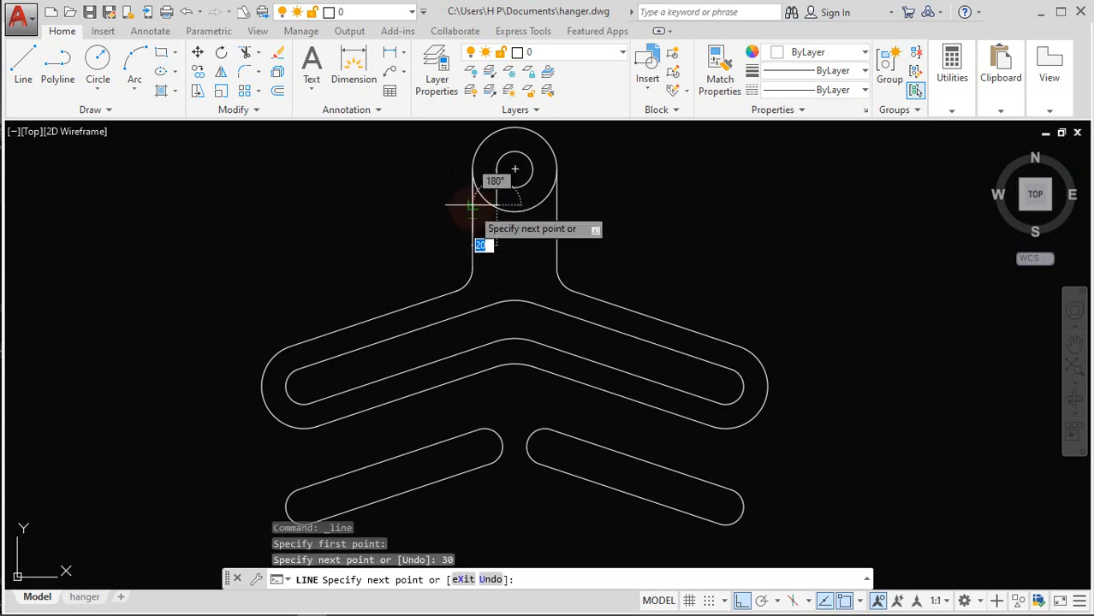
click(473, 206)
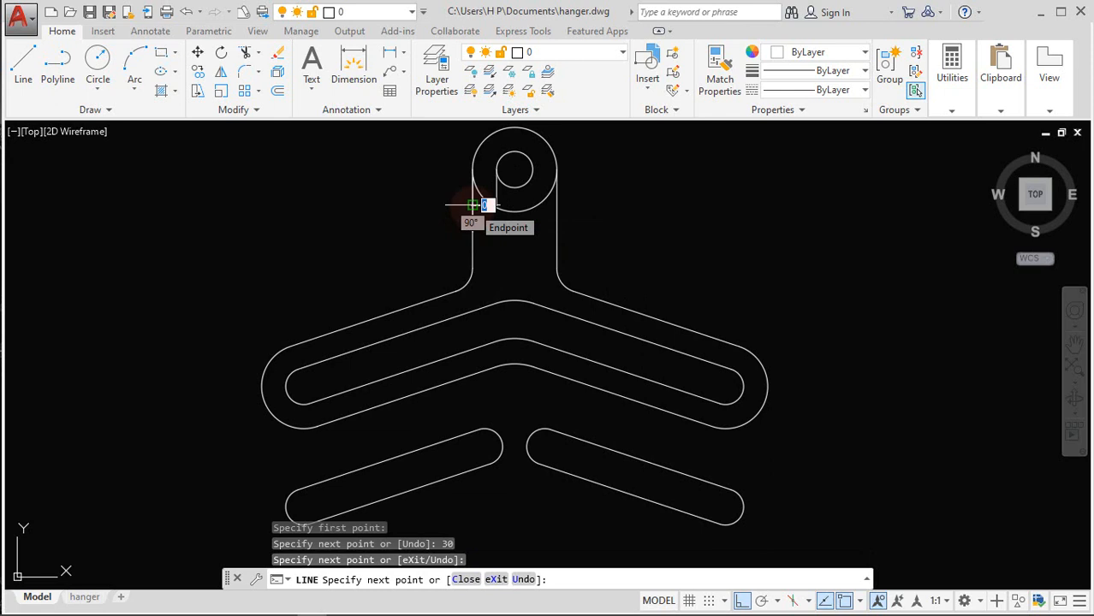
key(Return)
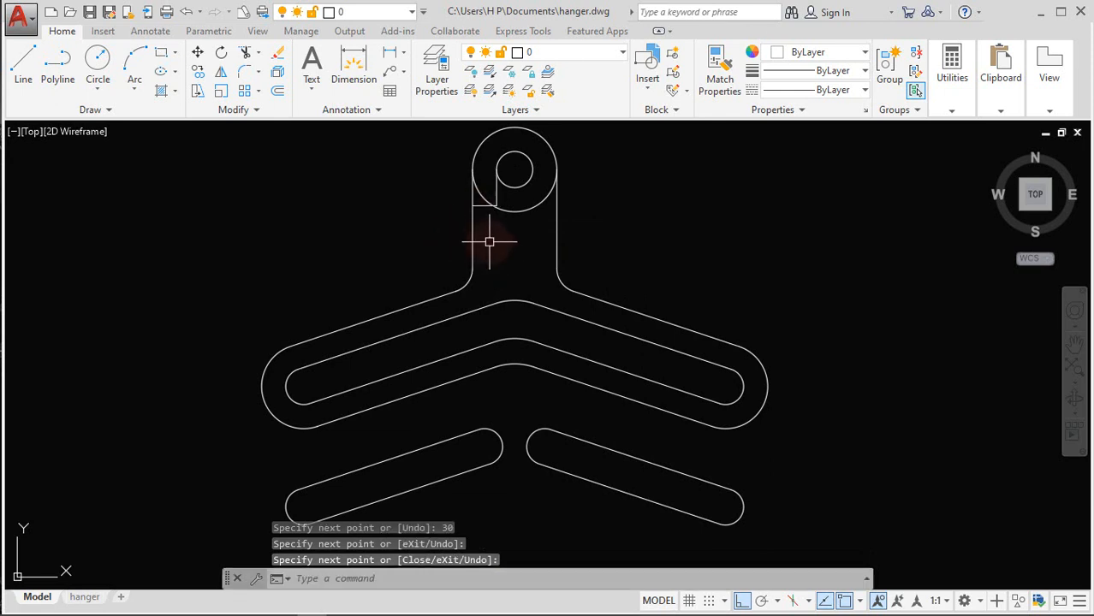
Draw a slanted line with Ortho off from the neck's left side line, rising across and past its right side line
click(24, 64)
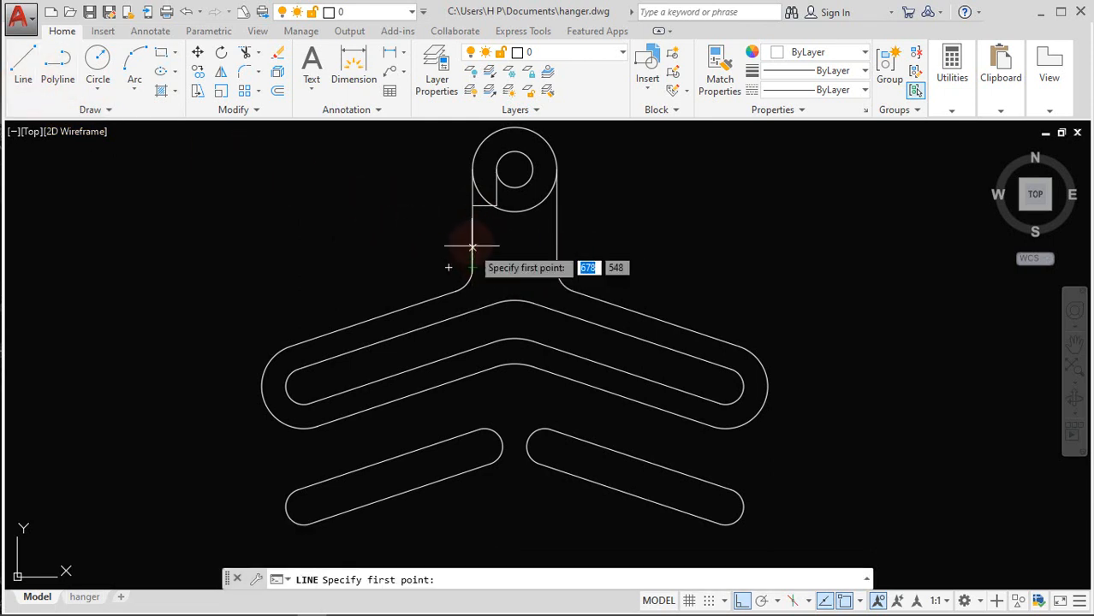
click(471, 235)
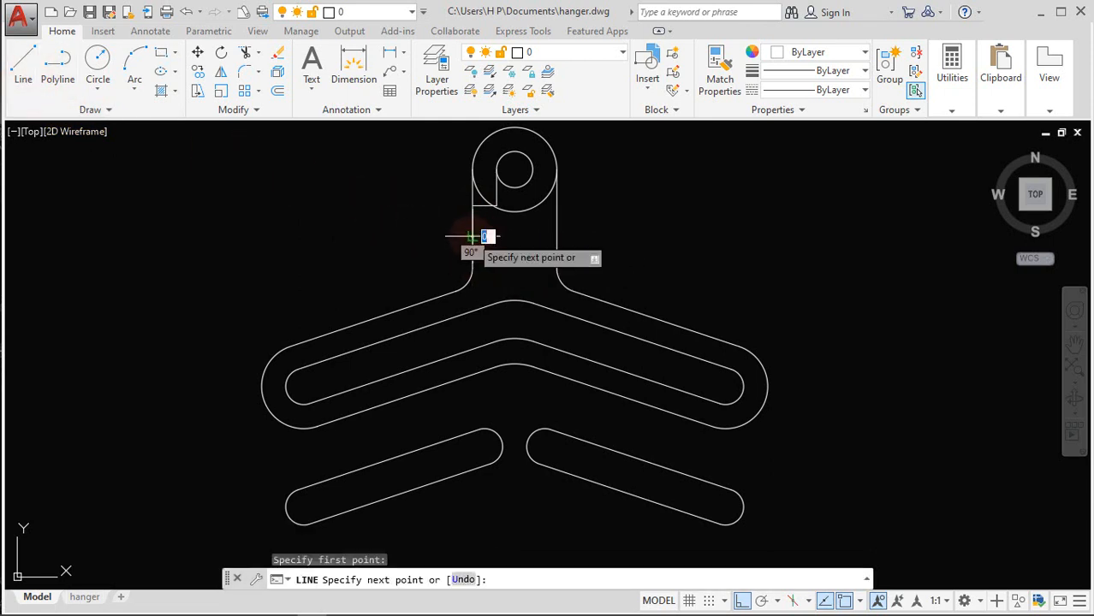
click(742, 601)
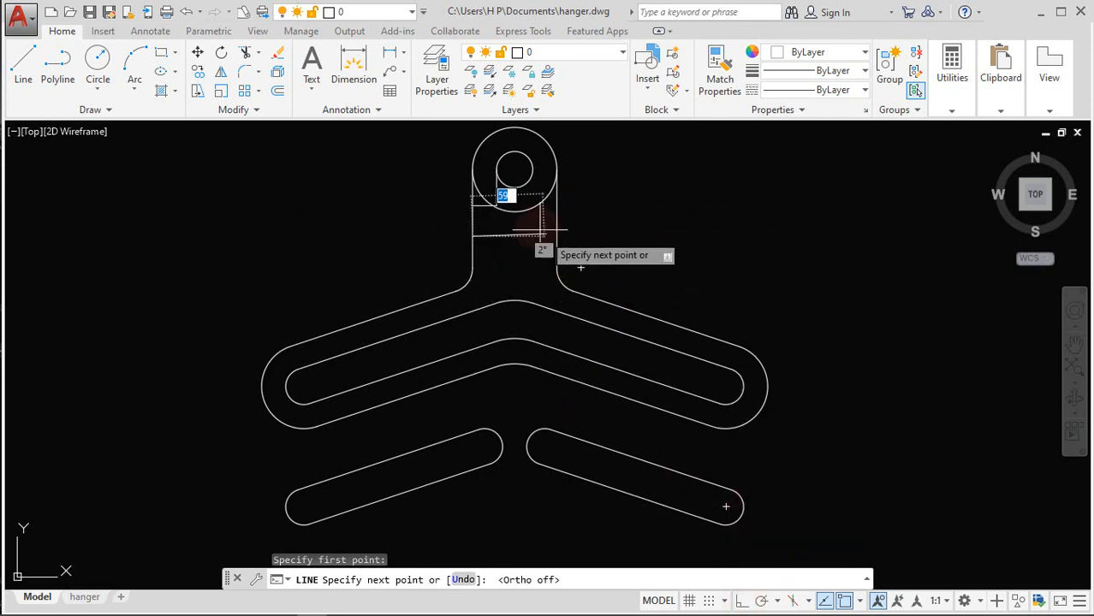
click(590, 196)
key(Return)
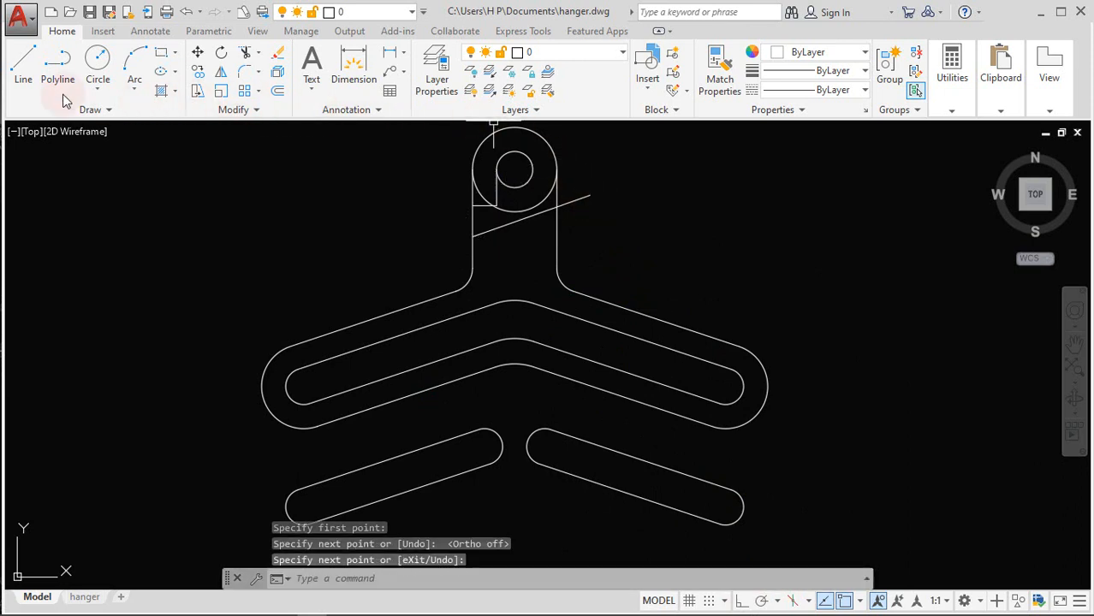
Draw a vertical line about 52 units down from the inner top circle's right quadrant, crossing the slanted line
click(25, 69)
click(531, 169)
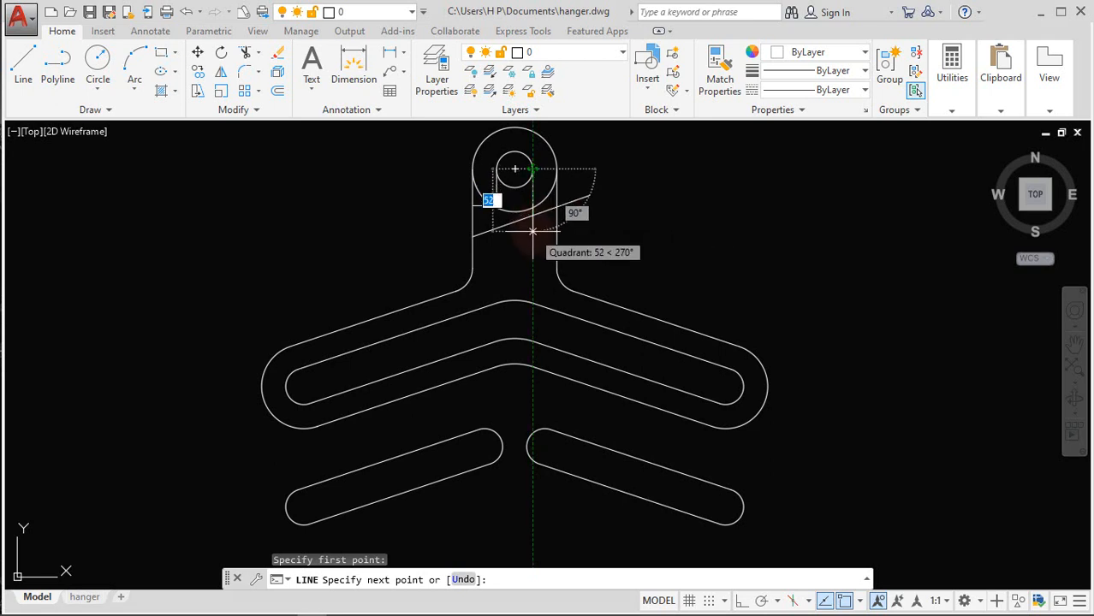
click(532, 231)
key(Return)
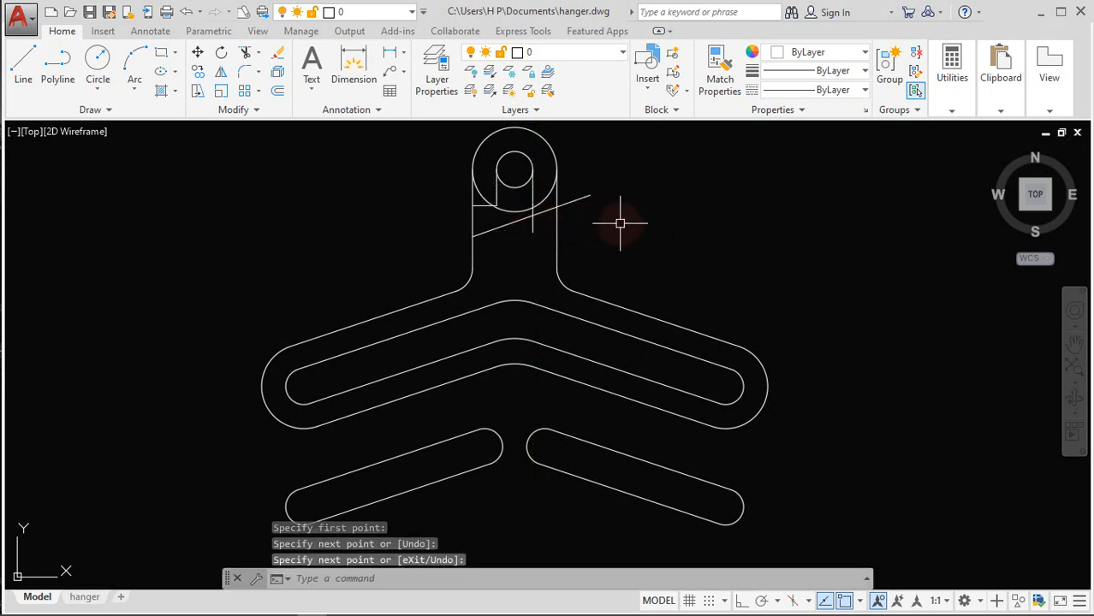
Trim the circles' lower arcs, the overhanging line ends and the neck's left side across the hook opening, and erase the leftover arc
middle_drag(624, 226, 628, 244)
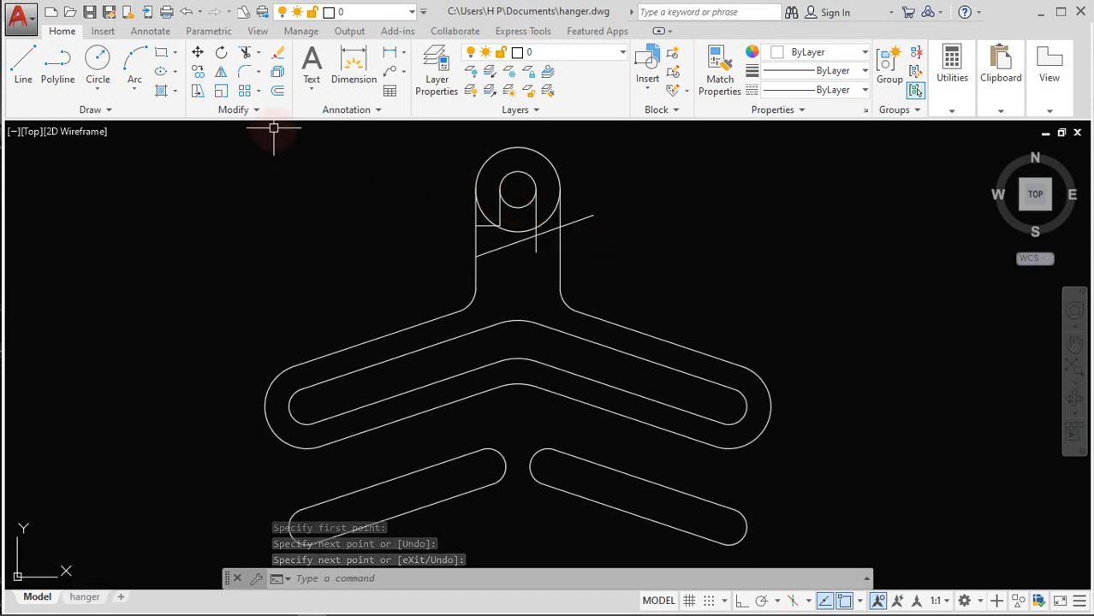
click(246, 52)
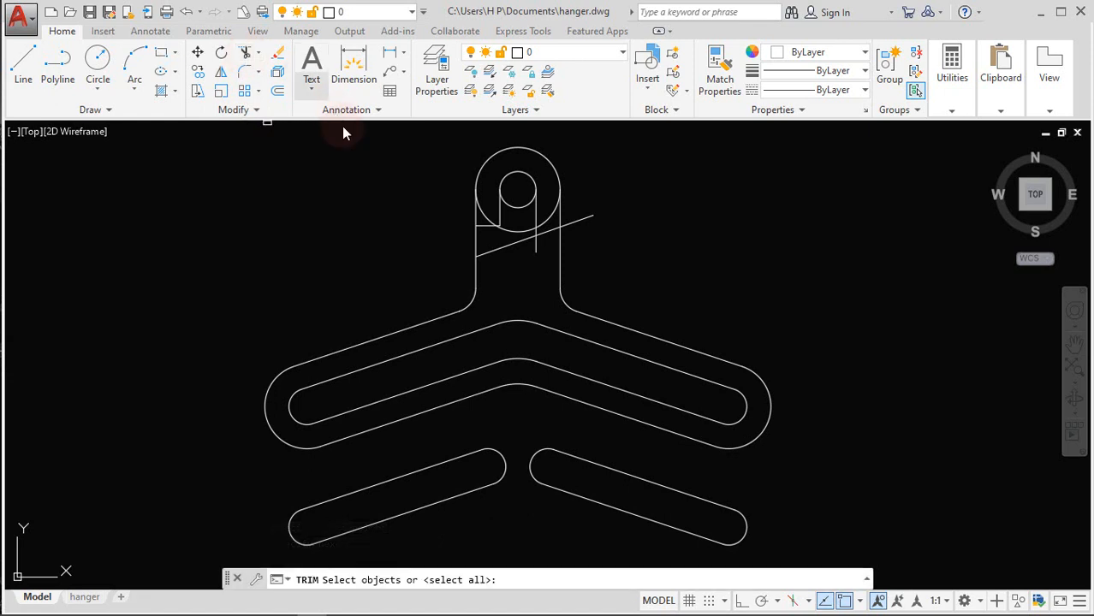
key(Return)
click(481, 221)
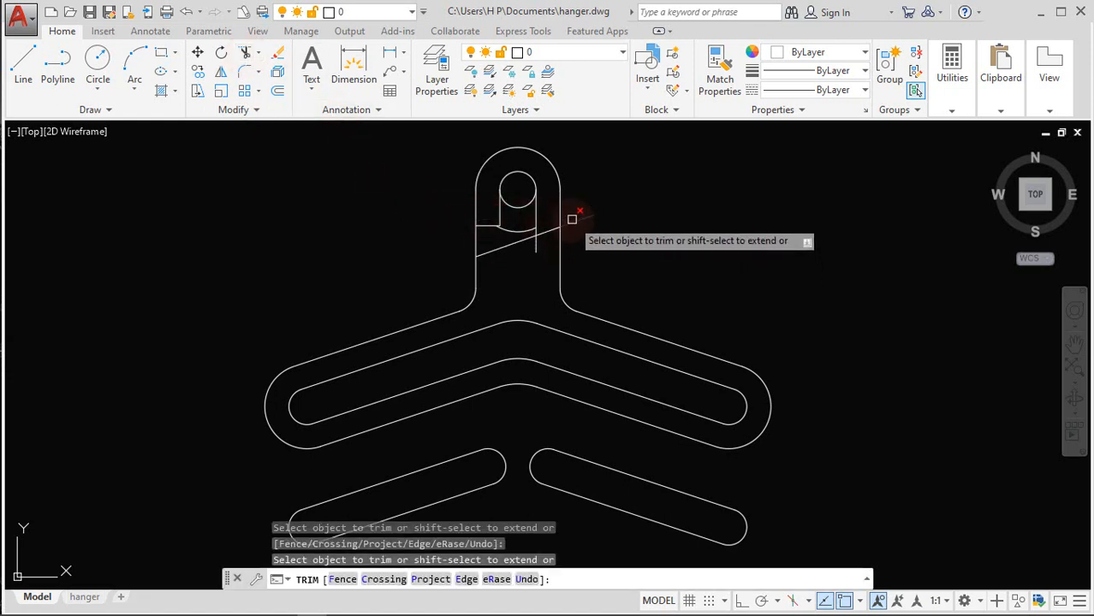
click(550, 229)
click(537, 244)
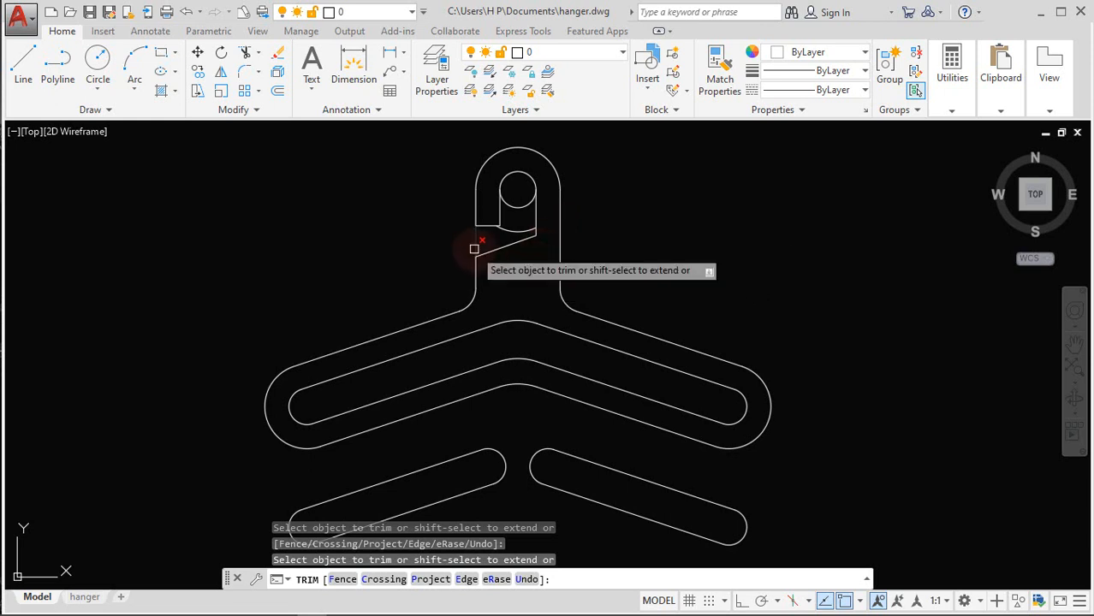
click(519, 208)
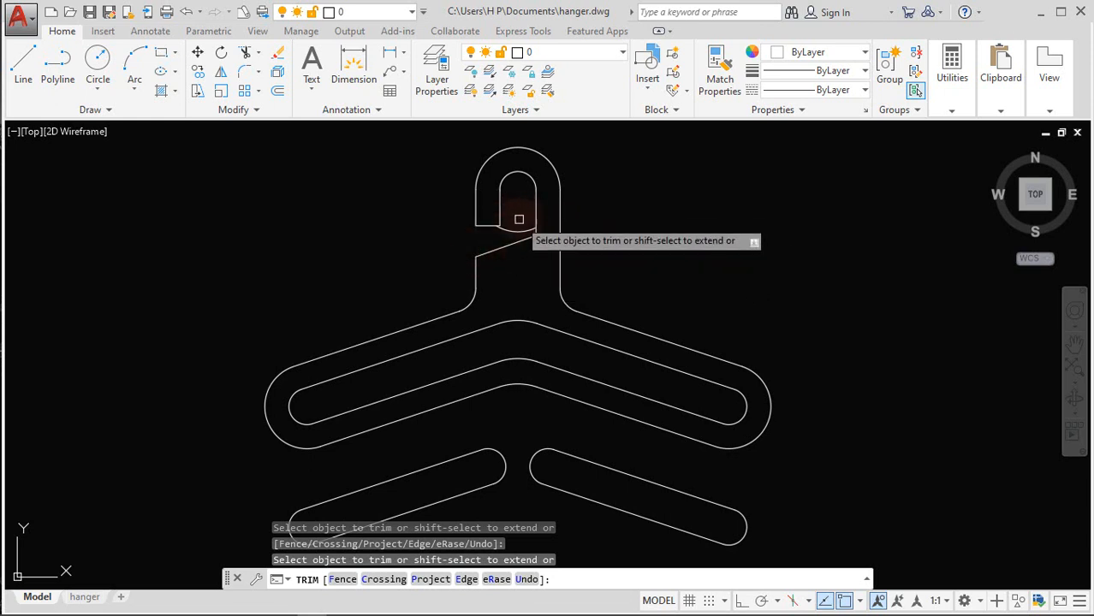
key(Return)
key(Return)
click(517, 229)
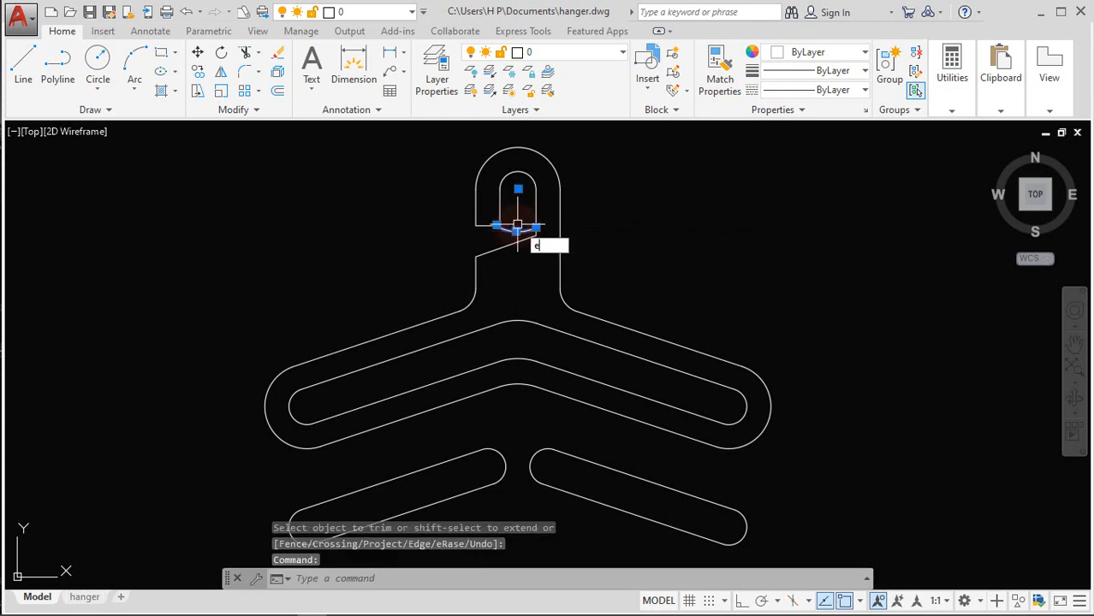
key(Return)
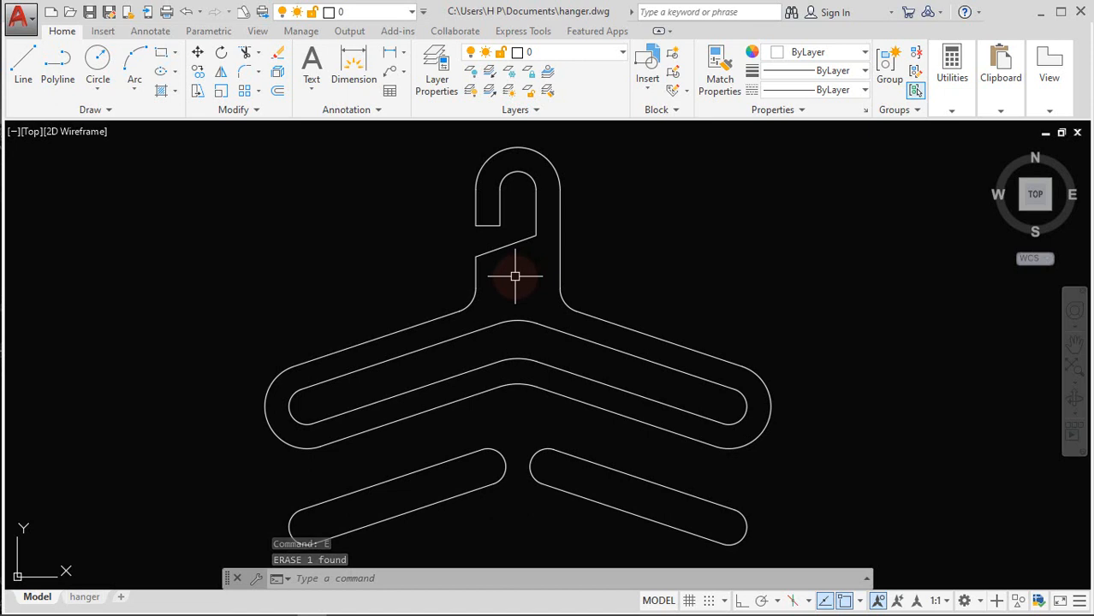
Stretch the slanted line's left endpoint further down along the neck's left side line
click(502, 249)
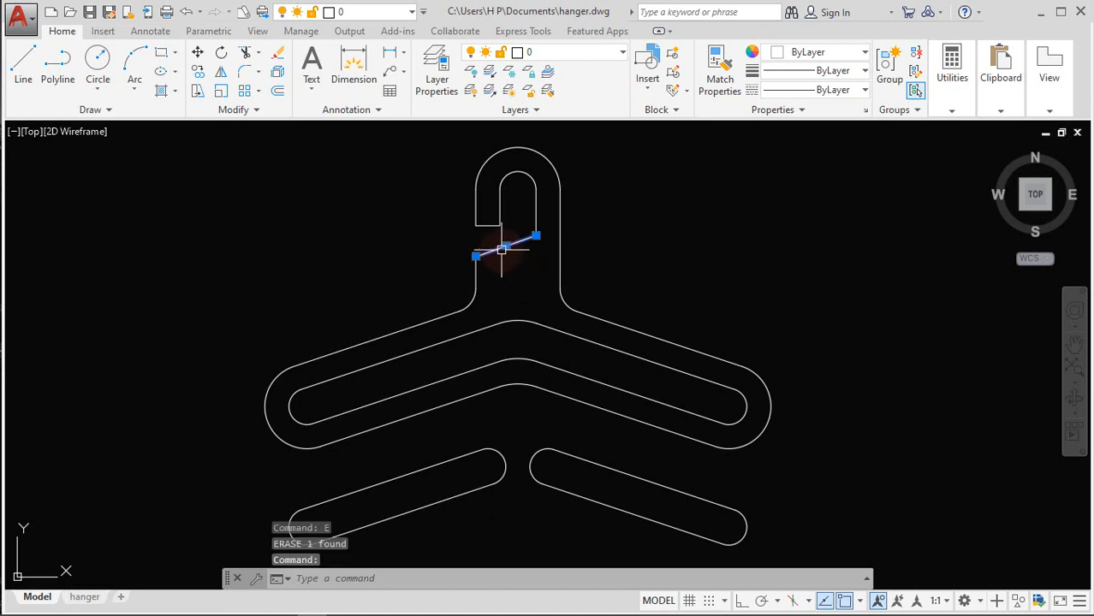
scroll(487, 277, up, 2)
click(468, 244)
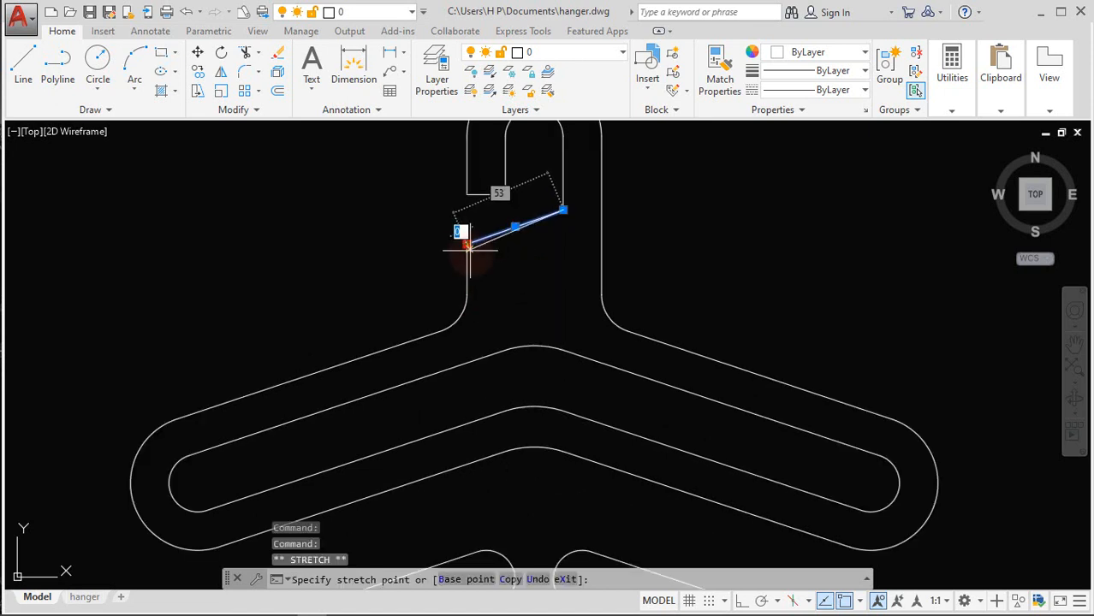
click(467, 270)
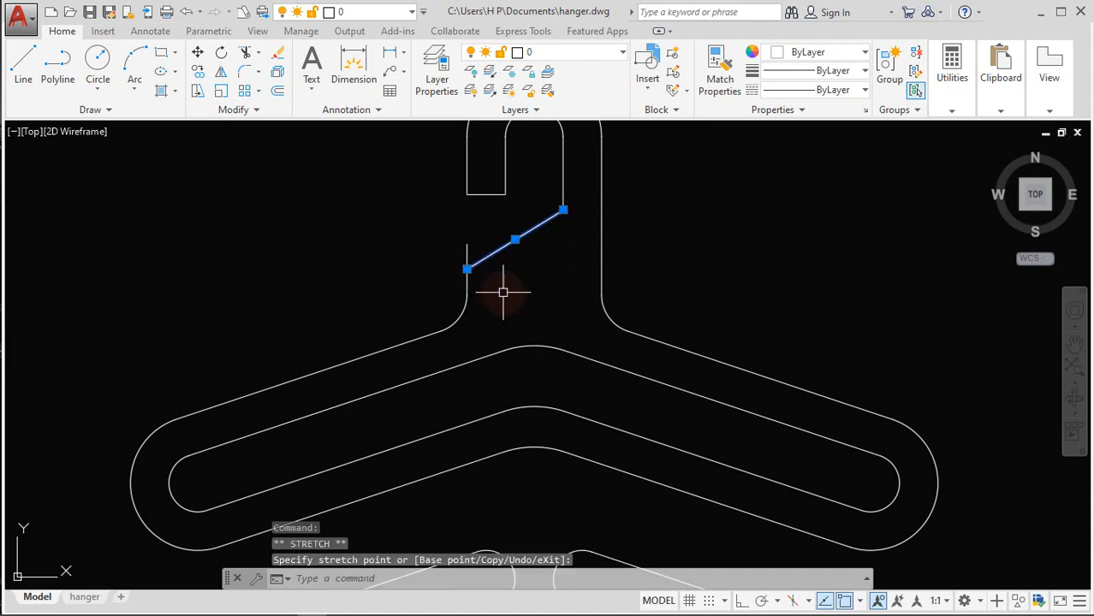
key(Escape)
Trim the stub of the neck's left side line that sticks up above the slanted line
middle_drag(503, 292, 523, 315)
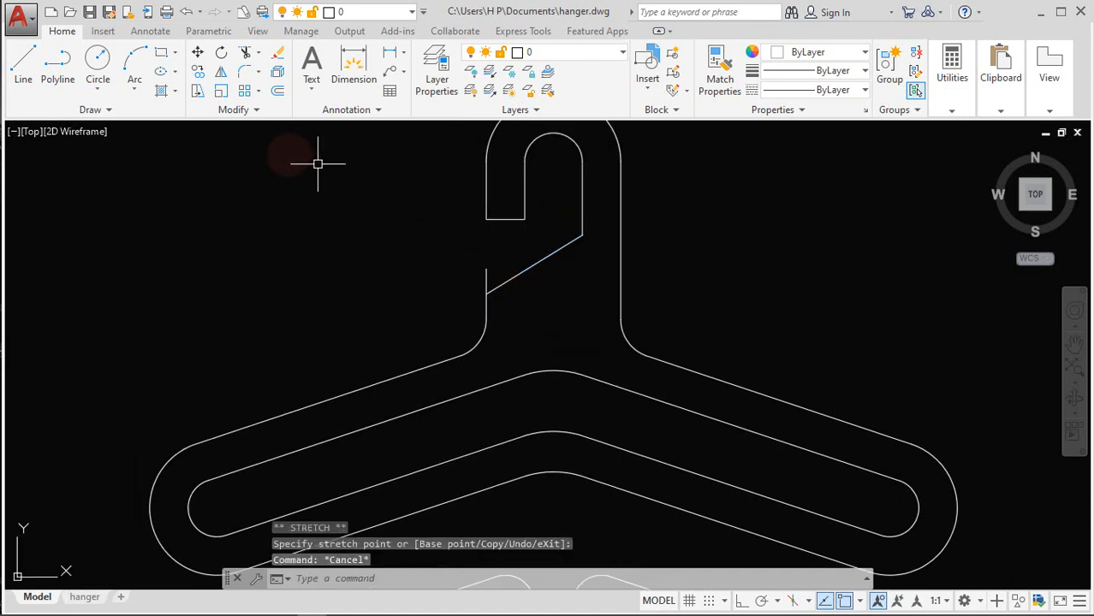
click(246, 60)
key(Return)
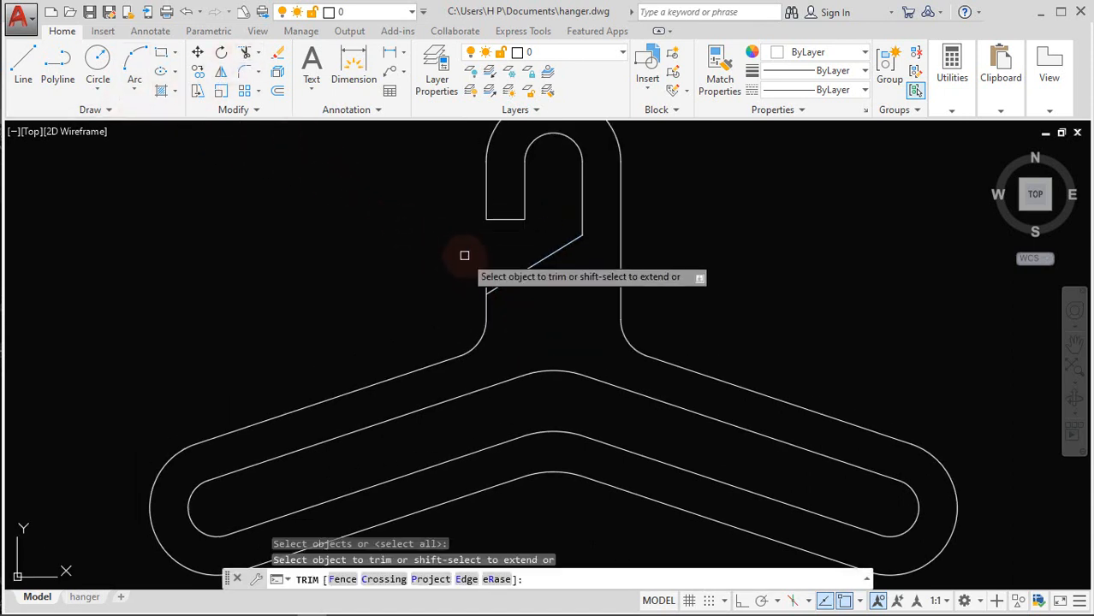
click(486, 276)
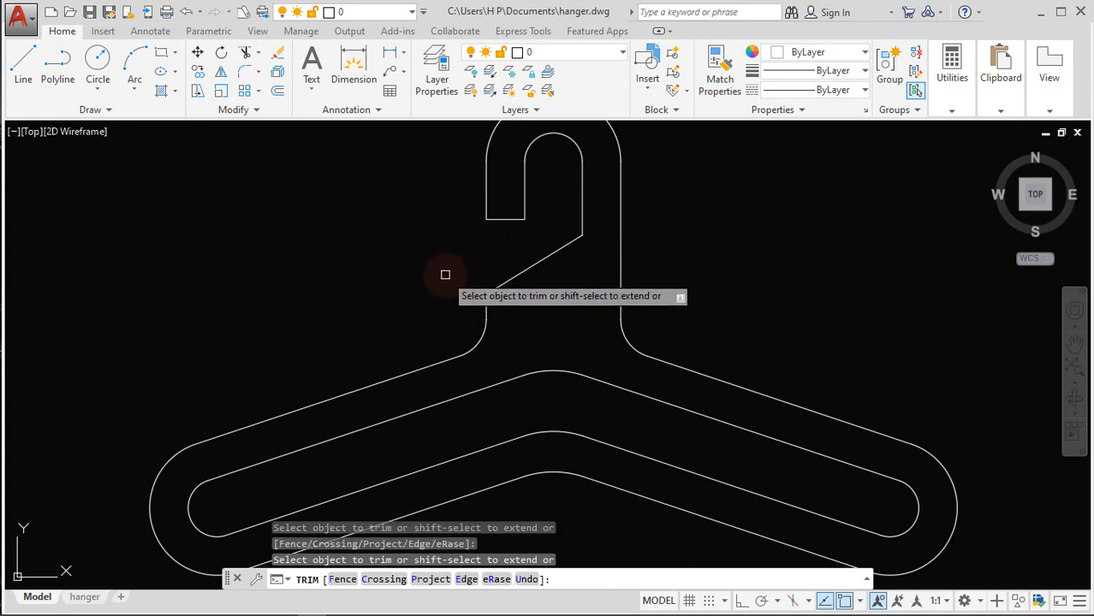
key(Return)
scroll(437, 272, down, 2)
middle_drag(416, 267, 426, 265)
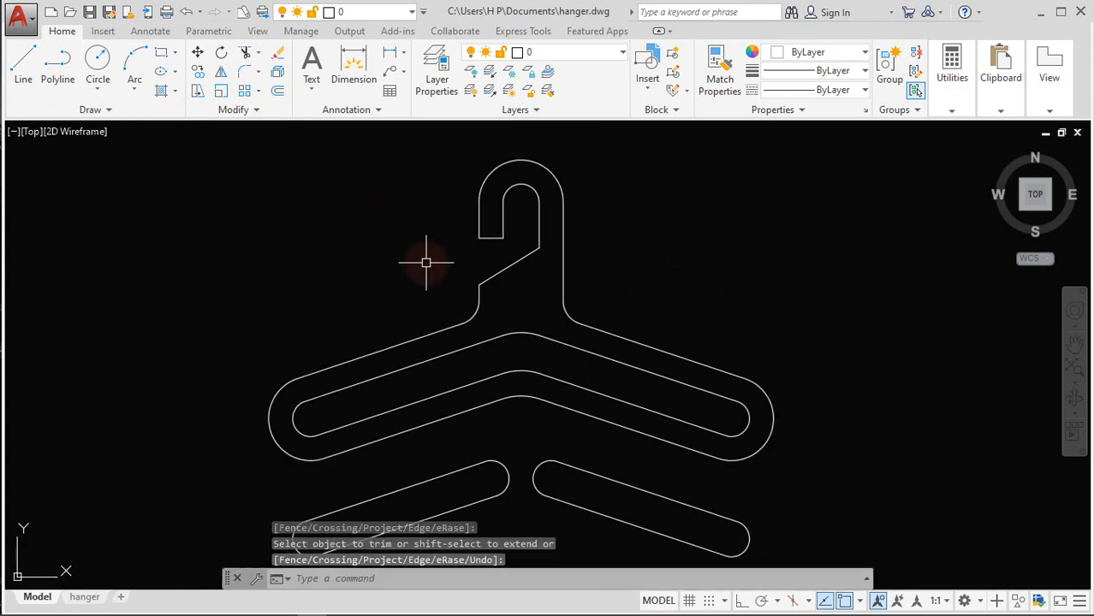
Try to fillet the arc at the neck's left base with the slanted line at radius 10, and undo it
click(246, 75)
key(Return)
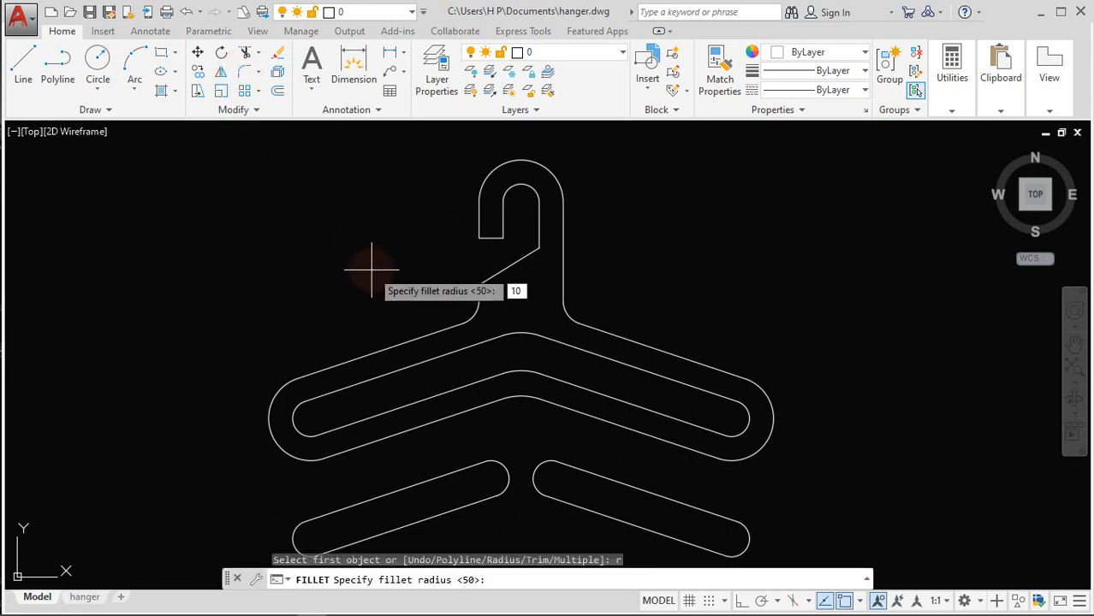
key(Return)
click(476, 298)
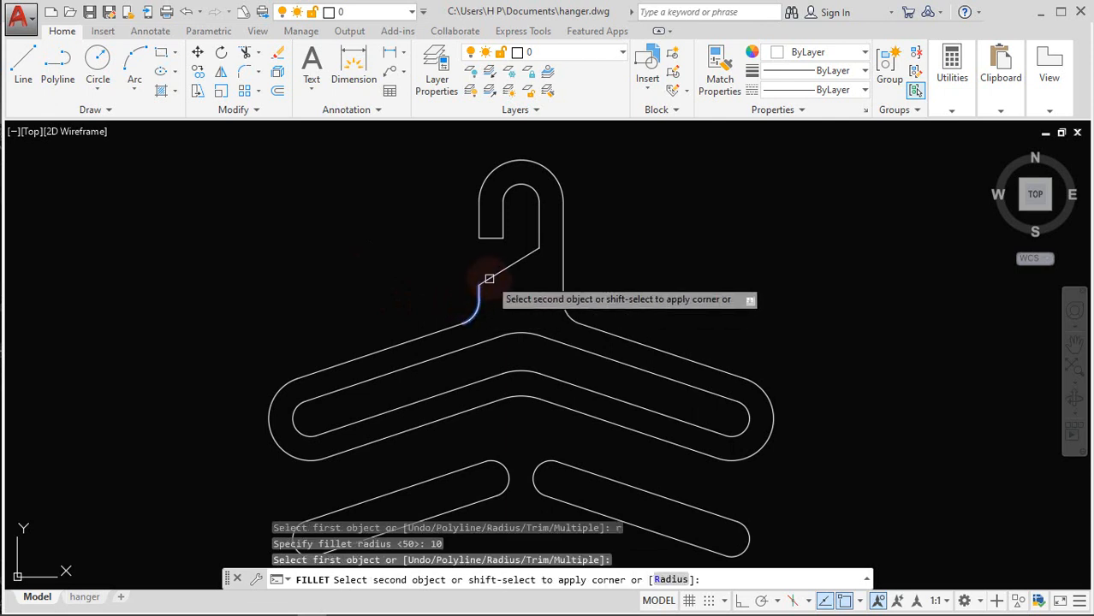
click(489, 276)
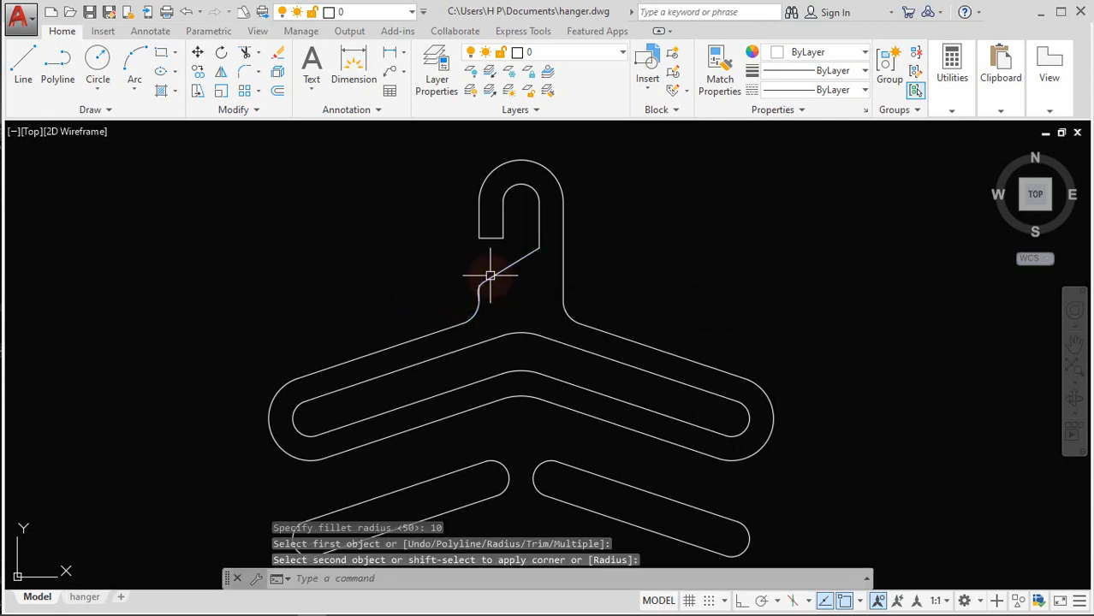
scroll(486, 282, up, 3)
scroll(485, 283, down, 2)
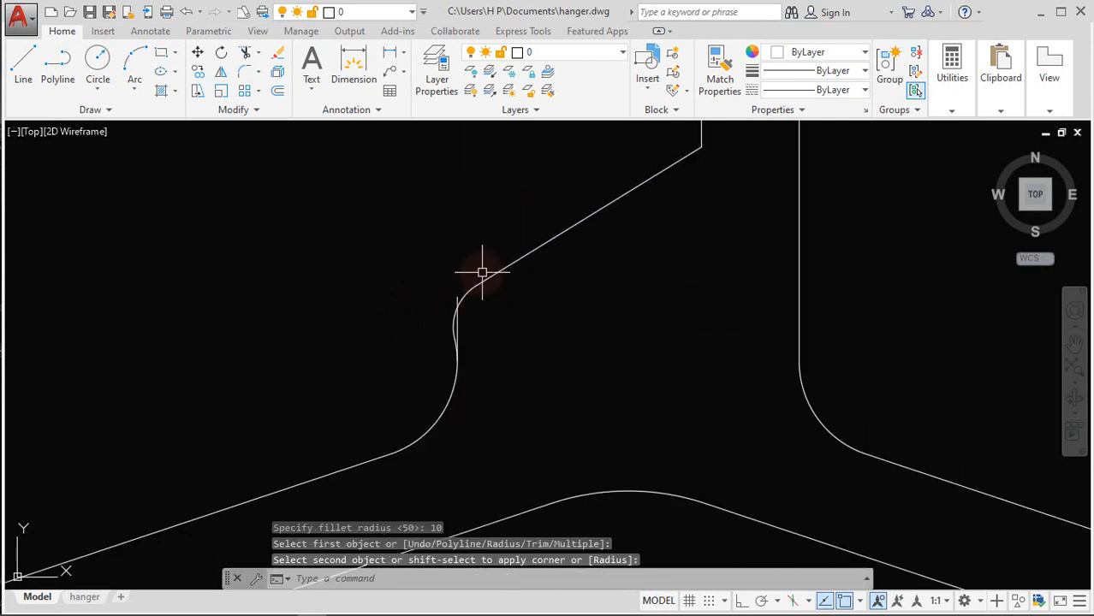
key(ctrl+z)
key(ctrl+z)
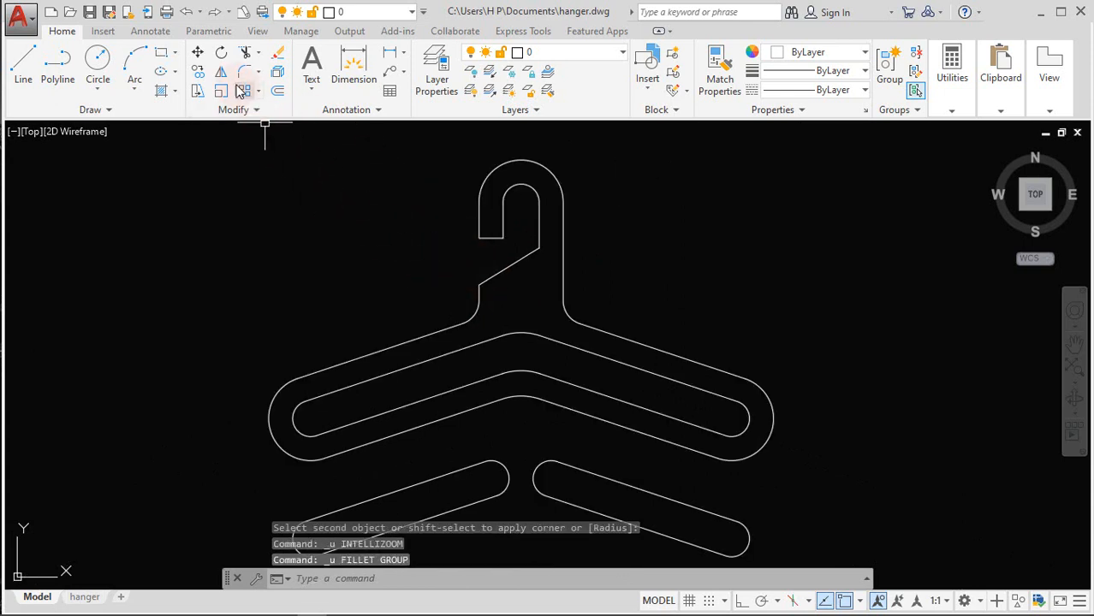
Fillet both ends of the slanted line with radius 10, where it meets the neck's left side and the hook's inner vertical line
click(278, 90)
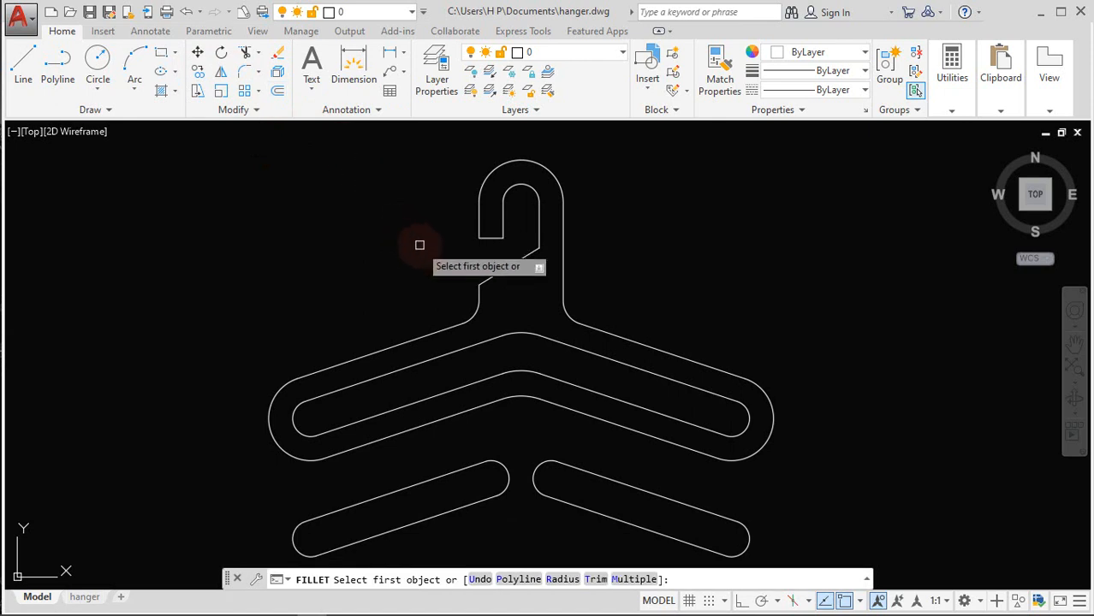
text(r)
key(Return)
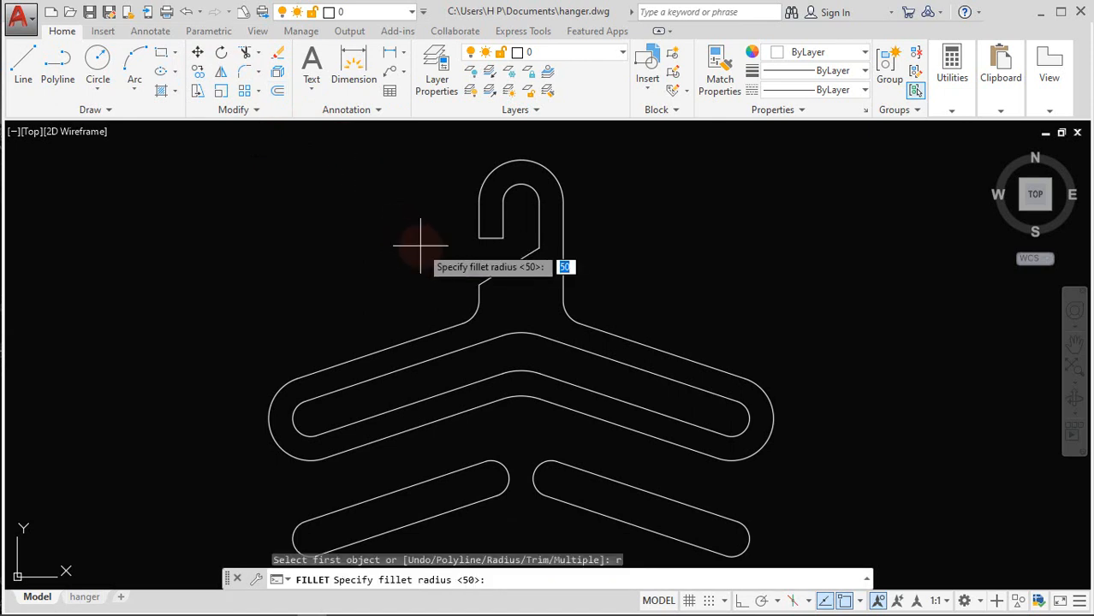
text(10)
key(Return)
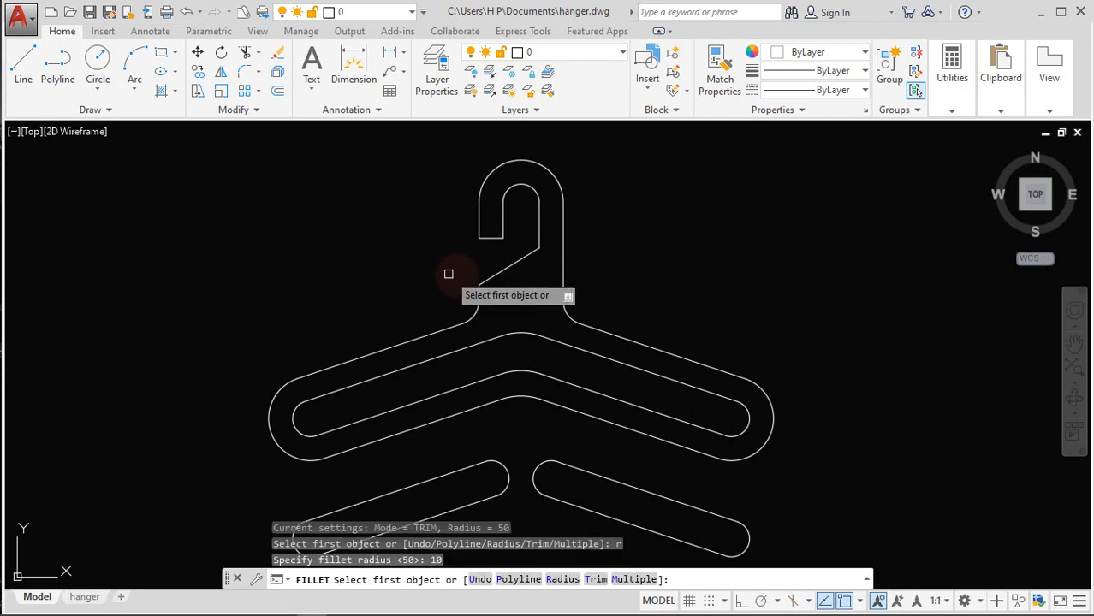
scroll(449, 272, up, 3)
click(525, 287)
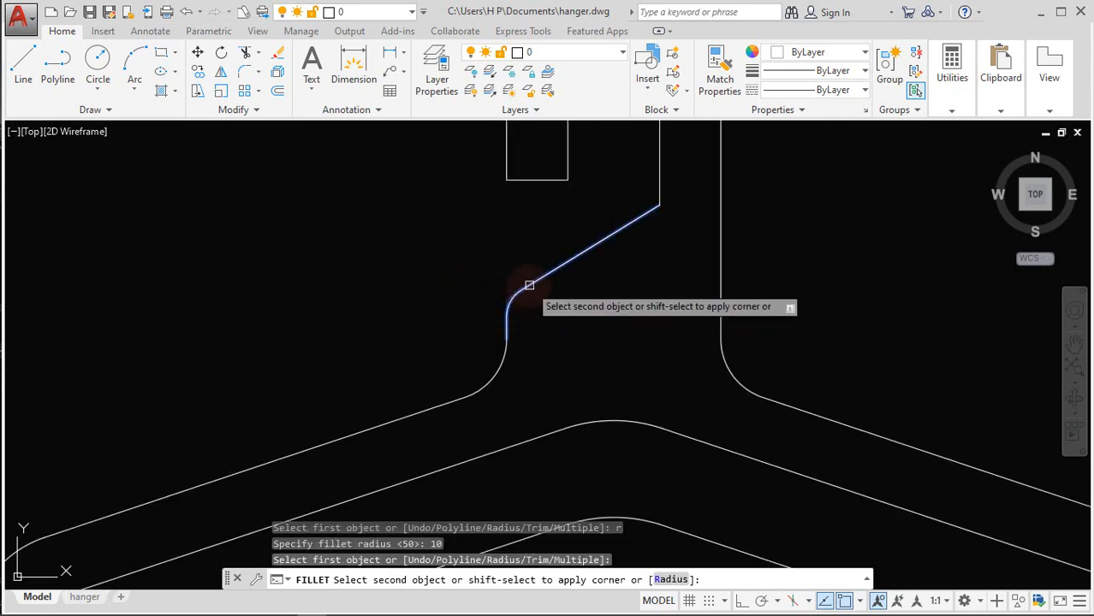
key(Return)
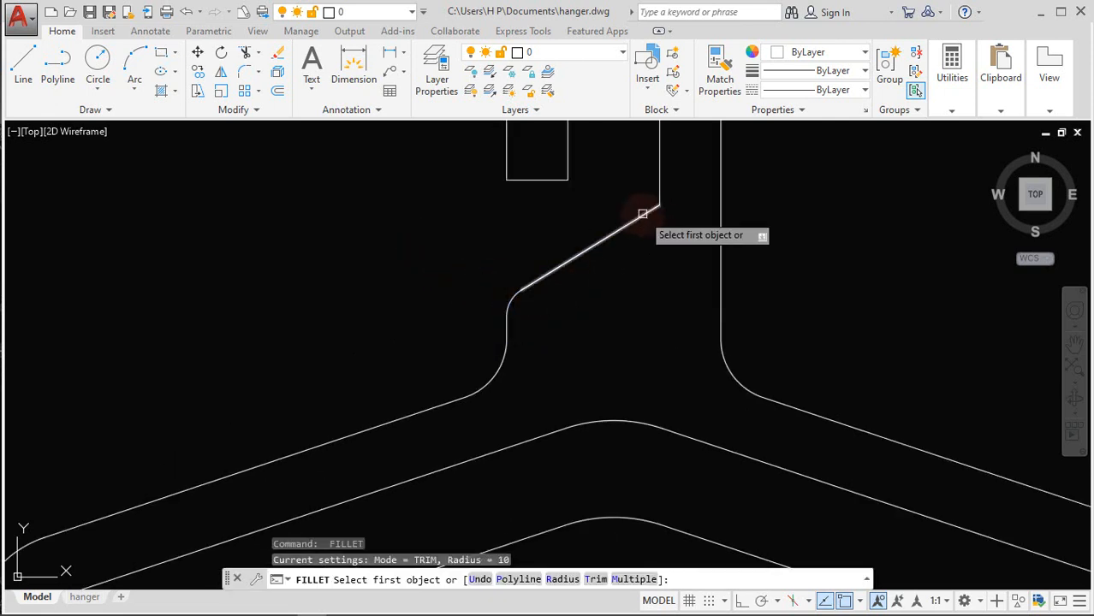
click(642, 214)
click(656, 168)
Fillet both lower corners of the hook's free end with radius 10 to round its tip
key(Return)
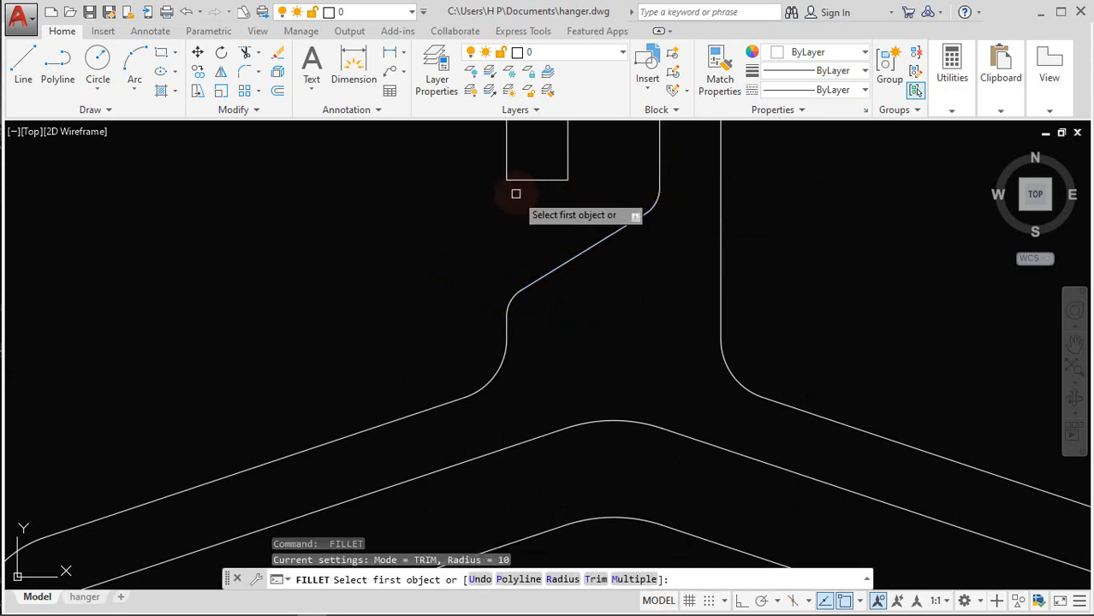
click(519, 179)
click(507, 164)
key(Return)
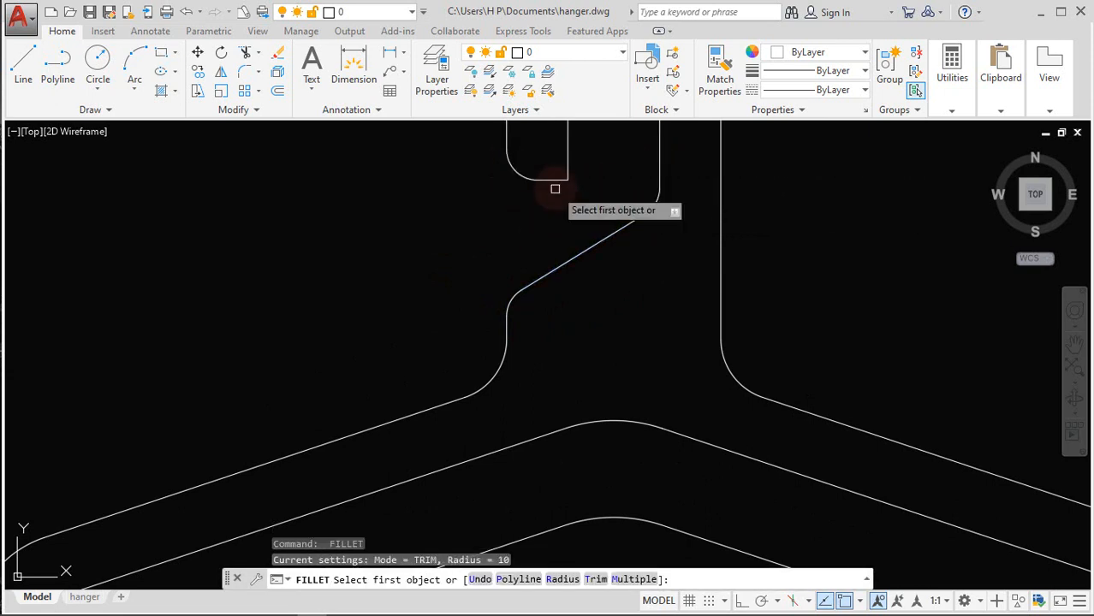
click(555, 180)
click(566, 164)
scroll(517, 238, down, 4)
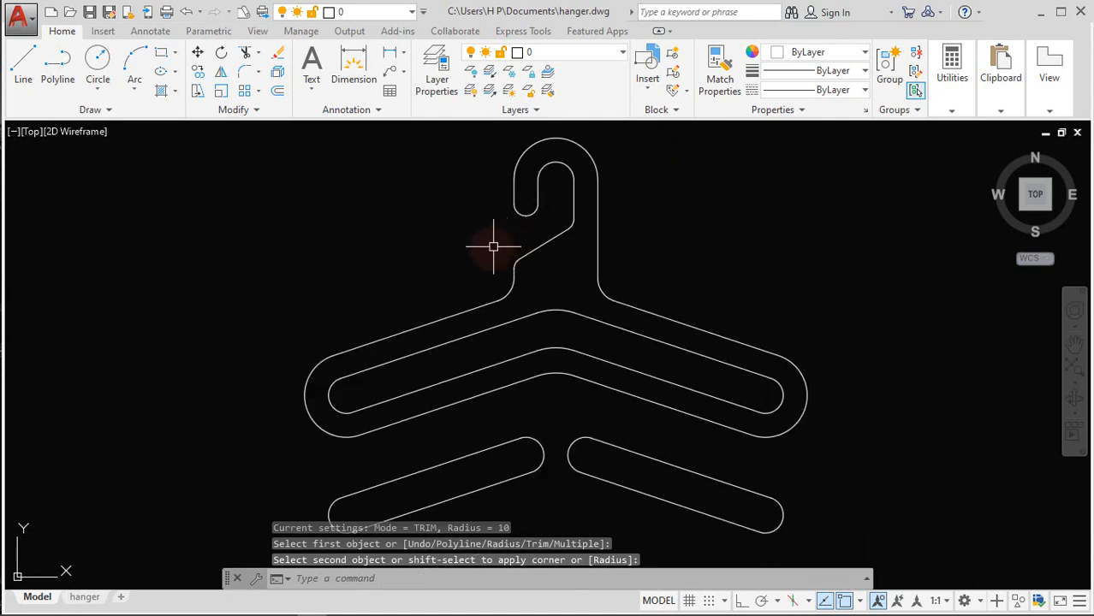
Move the two separate lower slots straight up by 100 into the hanger's arms, with Ortho on
scroll(484, 247, down, 2)
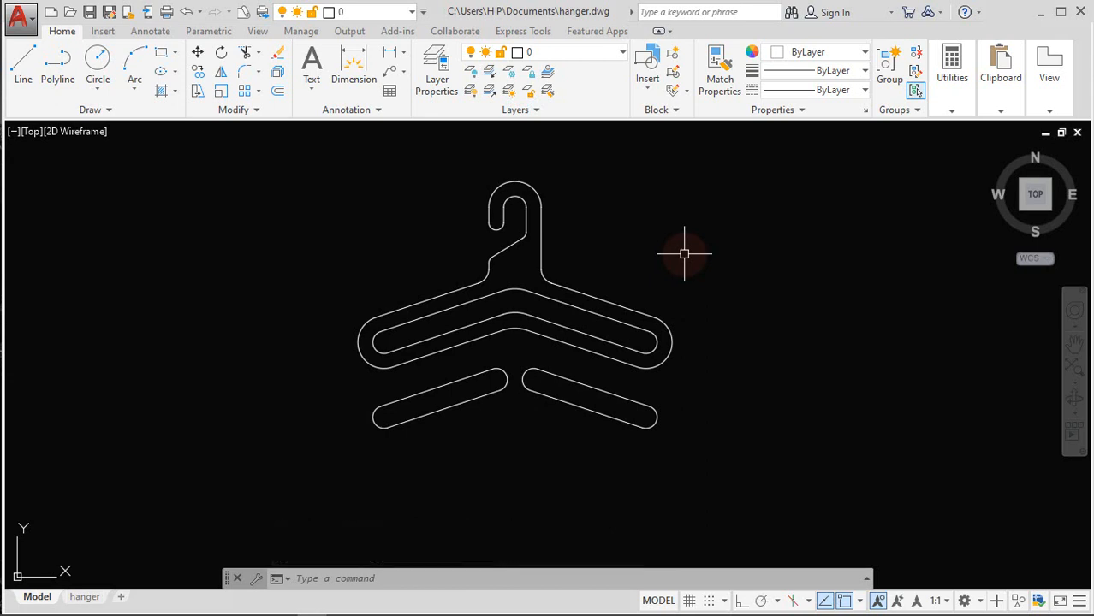
middle_drag(685, 253, 689, 292)
key(F8)
click(196, 54)
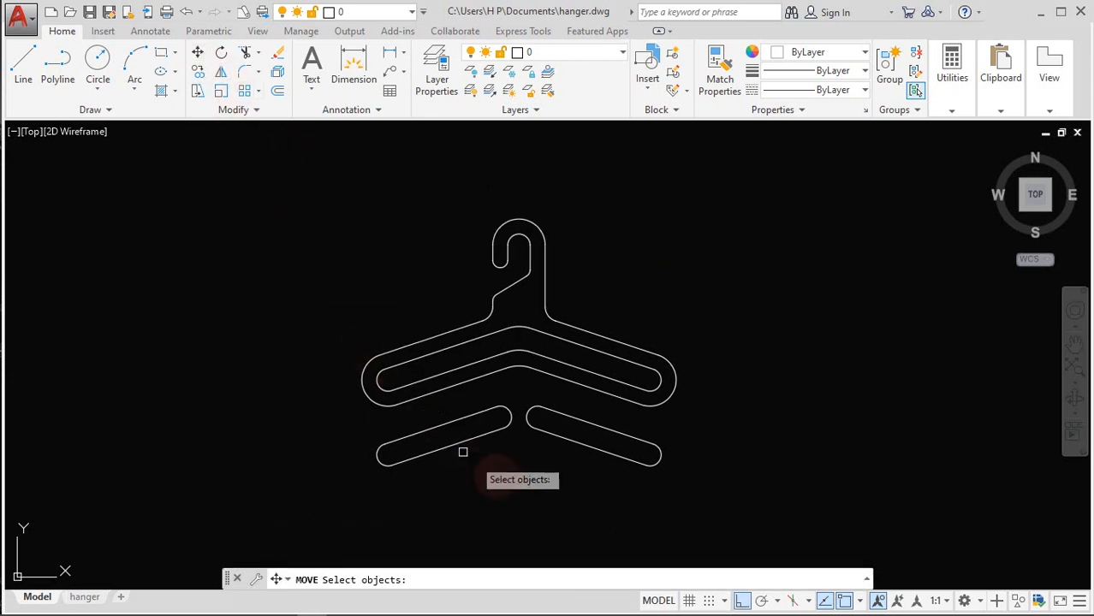
click(541, 468)
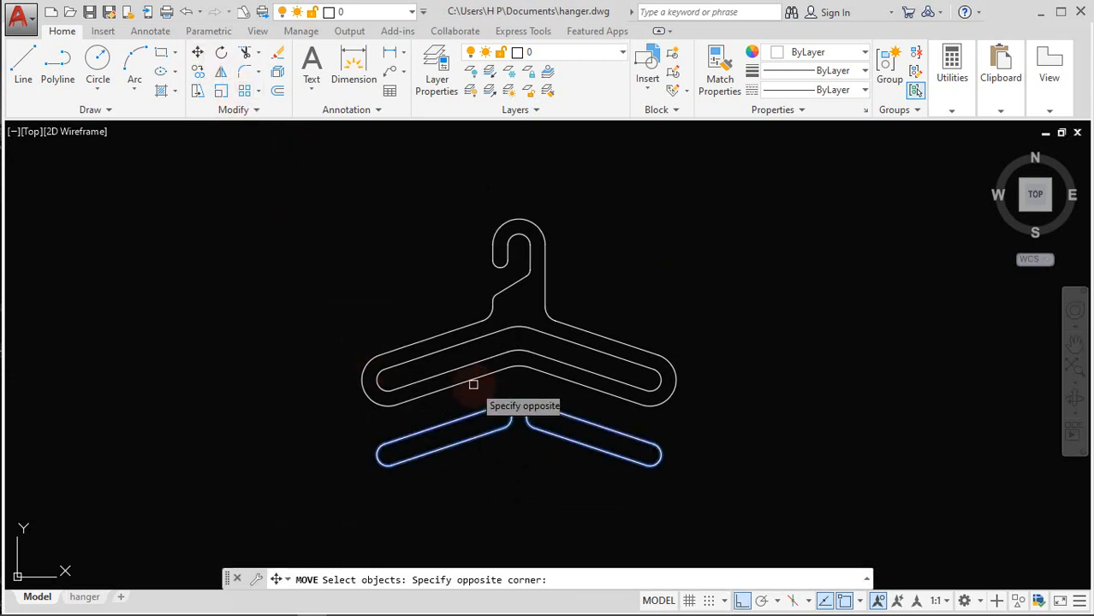
click(472, 381)
key(Return)
click(534, 475)
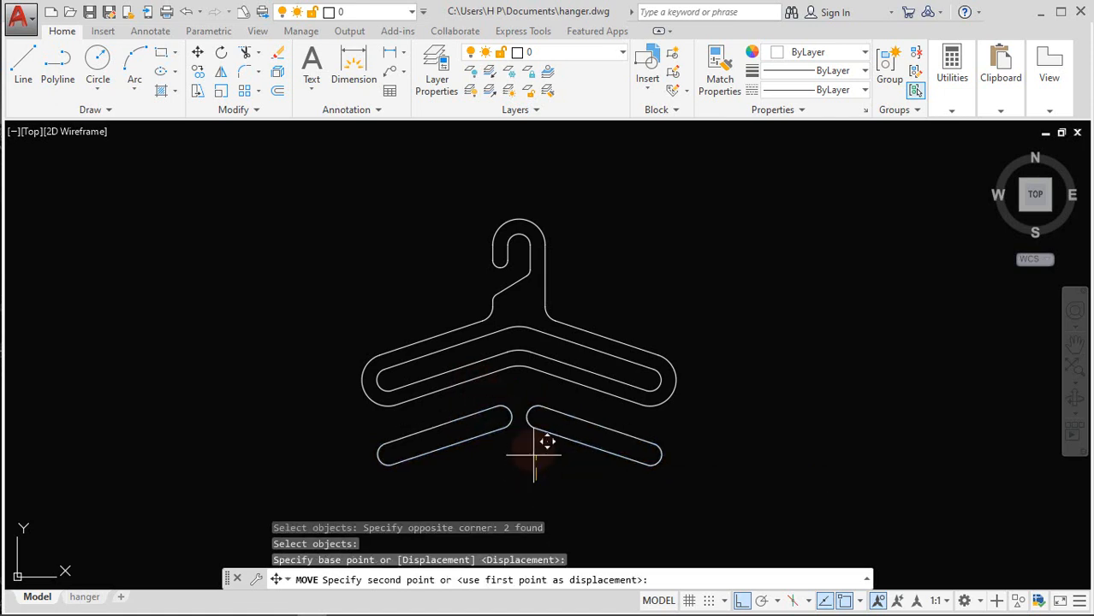
text(10)
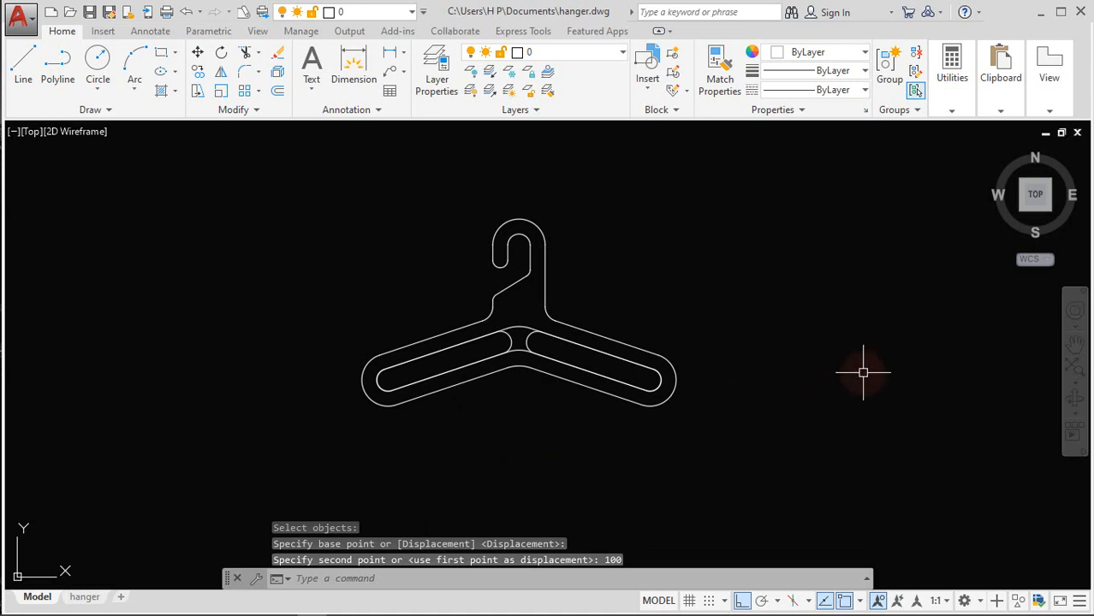
Offset the hanger's outer outline outward by a distance of 3
click(277, 93)
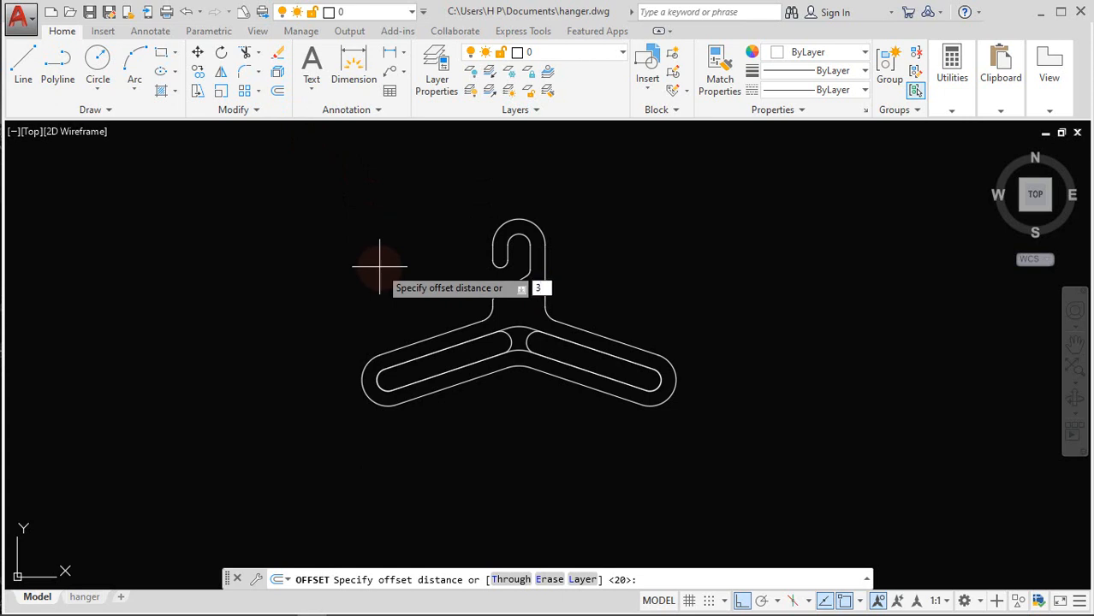
text(3)
key(Return)
scroll(537, 286, up, 2)
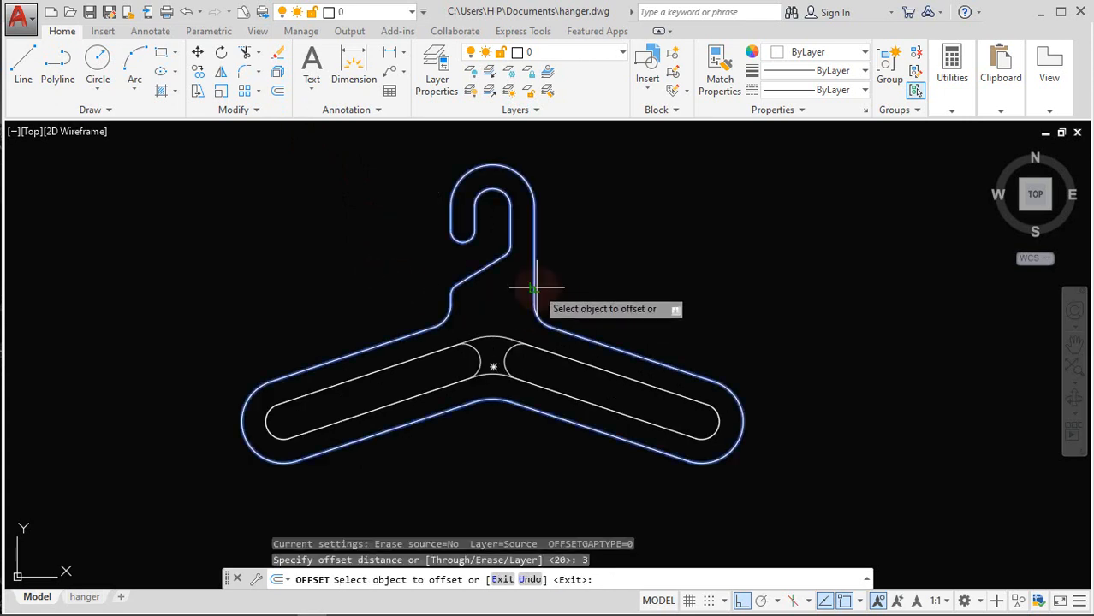
click(532, 287)
click(605, 287)
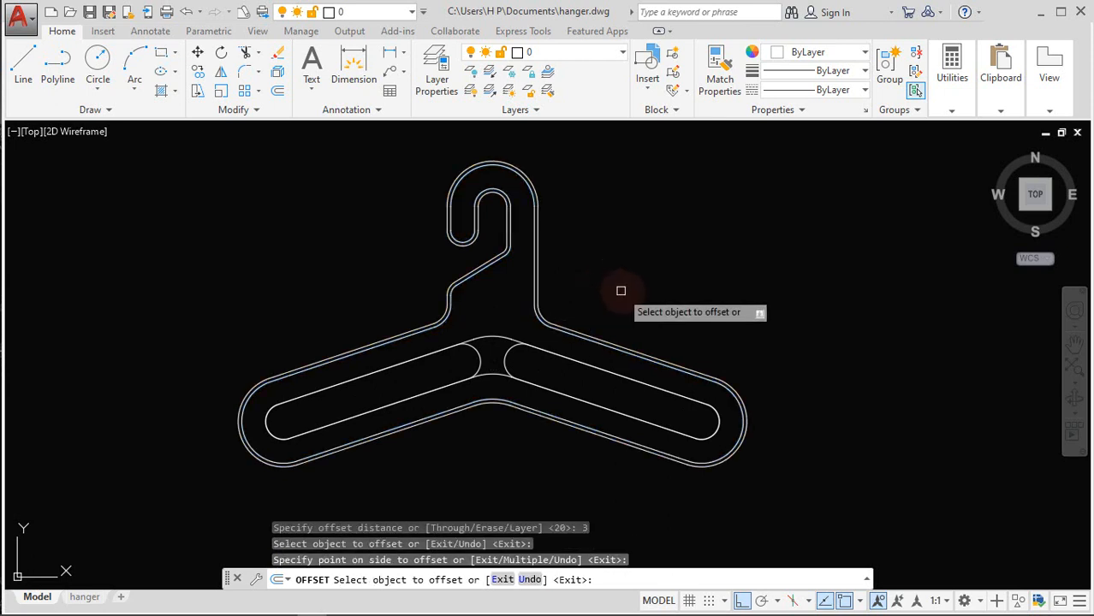
key(Return)
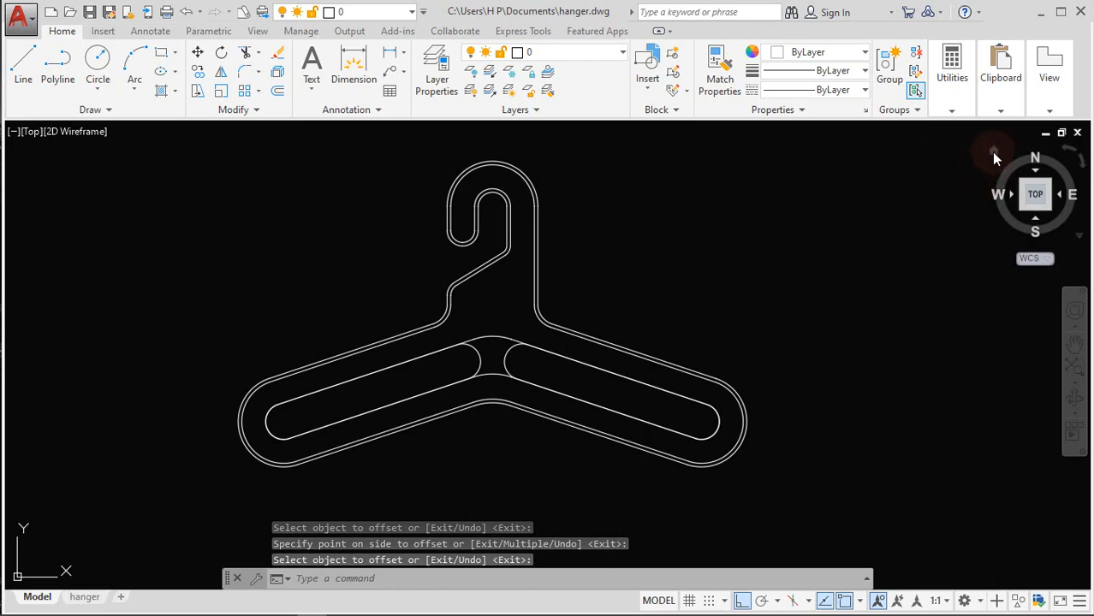
In an isometric view, extrude the original hanger outline and the bent inner slot profile upward by 15
drag(991, 151, 632, 388)
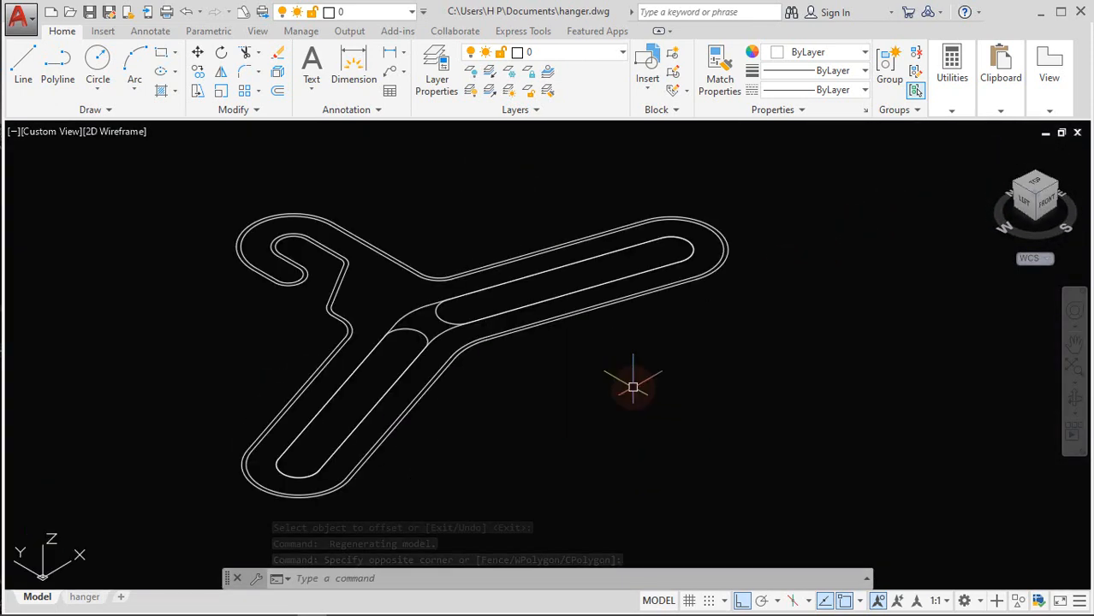
text(ext)
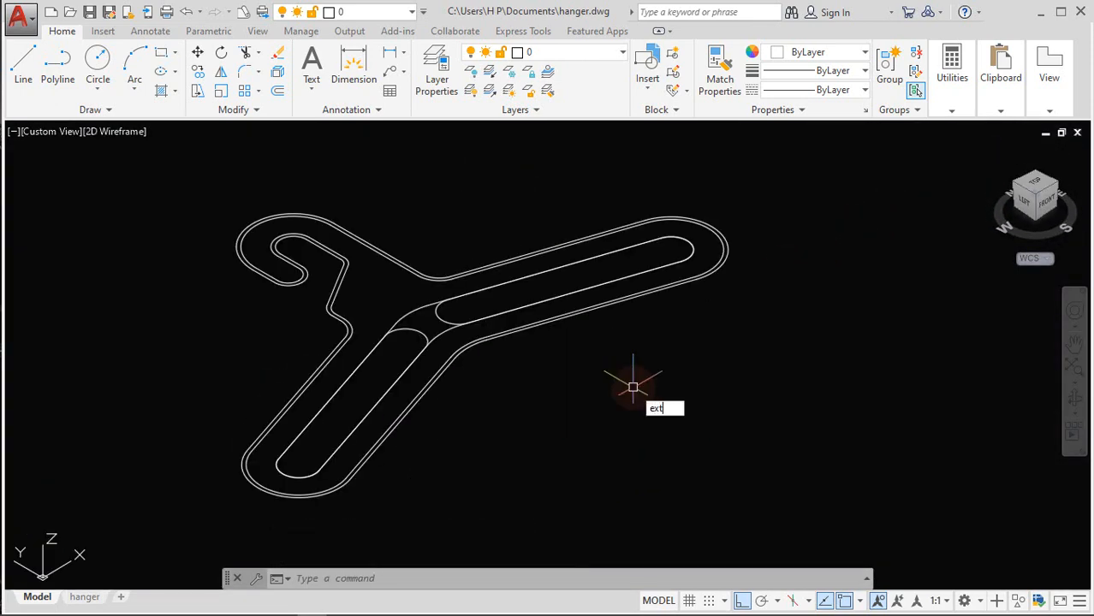
click(691, 425)
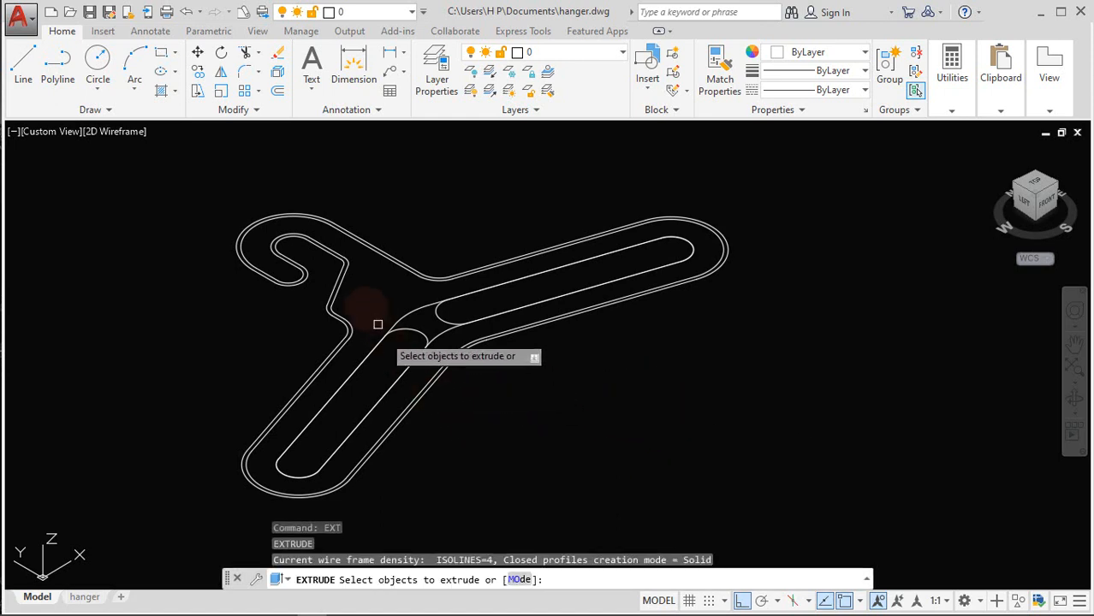
click(404, 313)
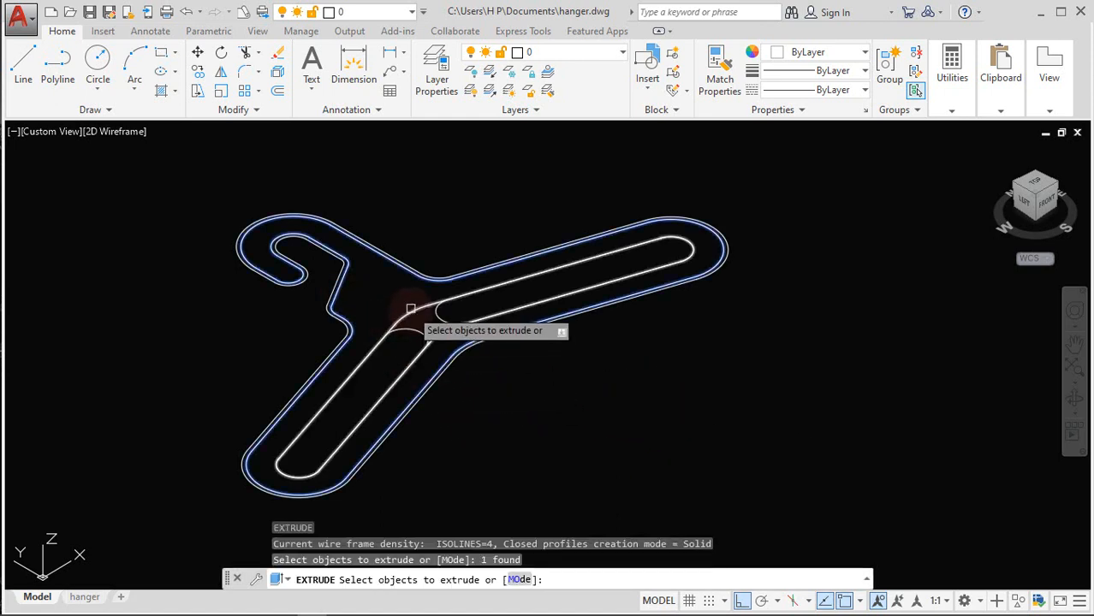
click(411, 307)
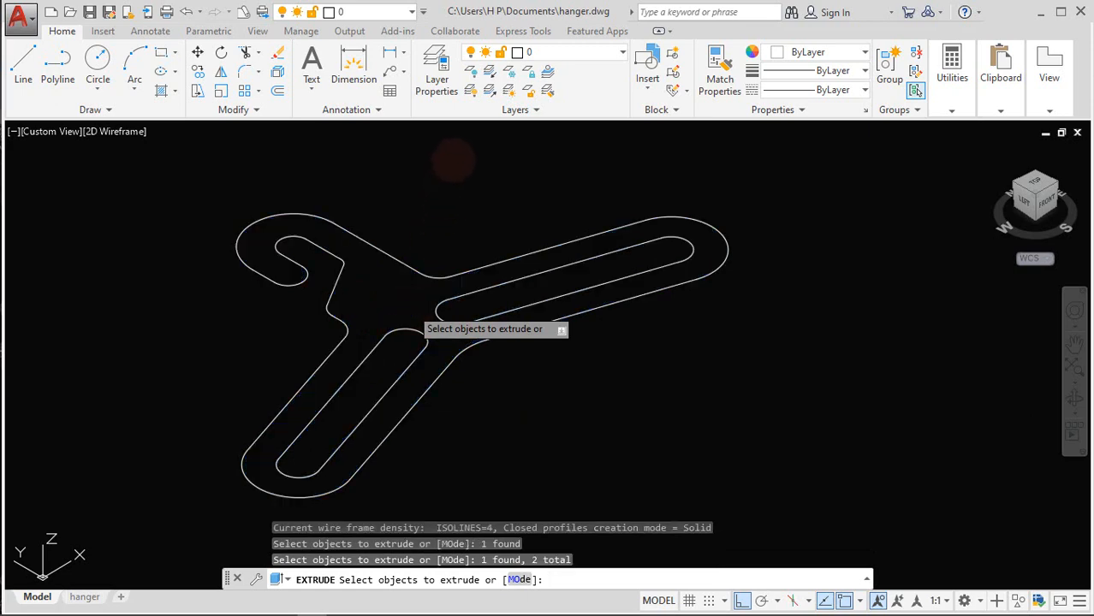
key(Return)
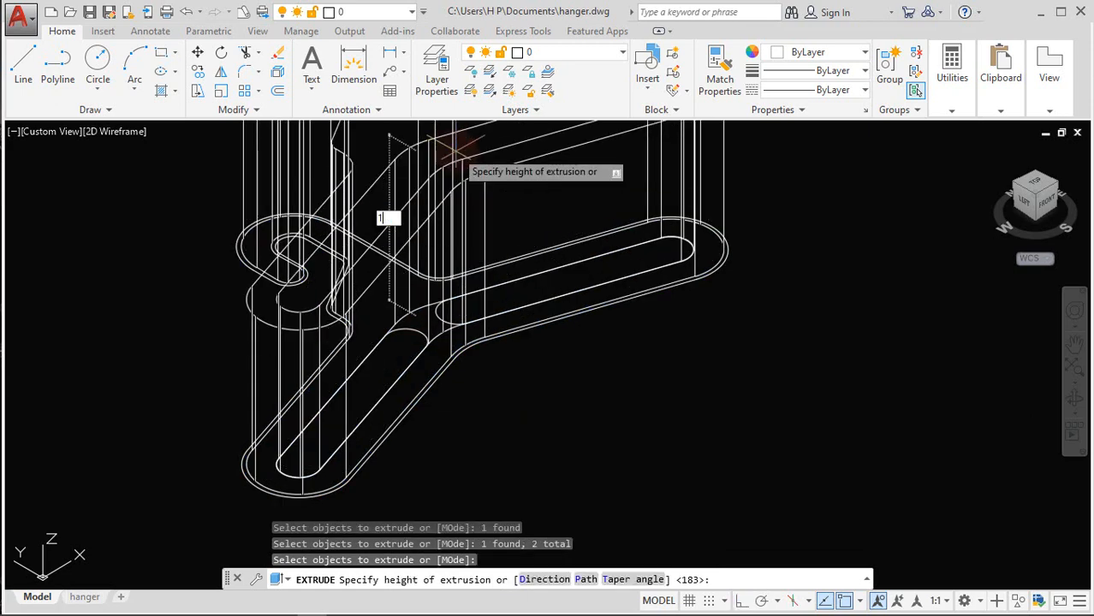
text(15)
key(Return)
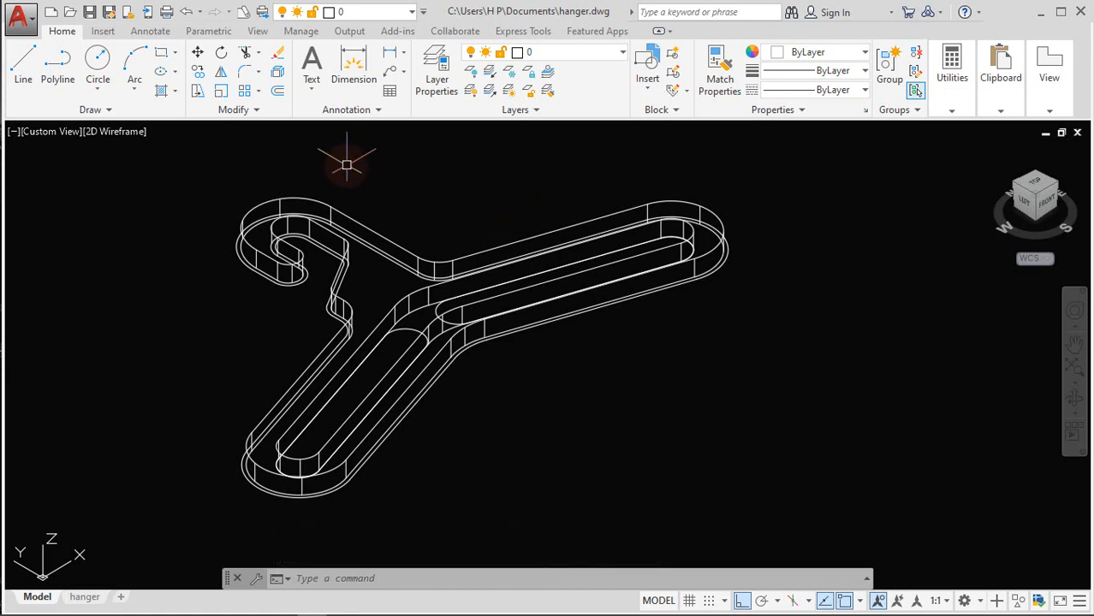
Set the visual style to Conceptual and subtract the bent inner slot solid from the hanger body
click(128, 134)
click(154, 188)
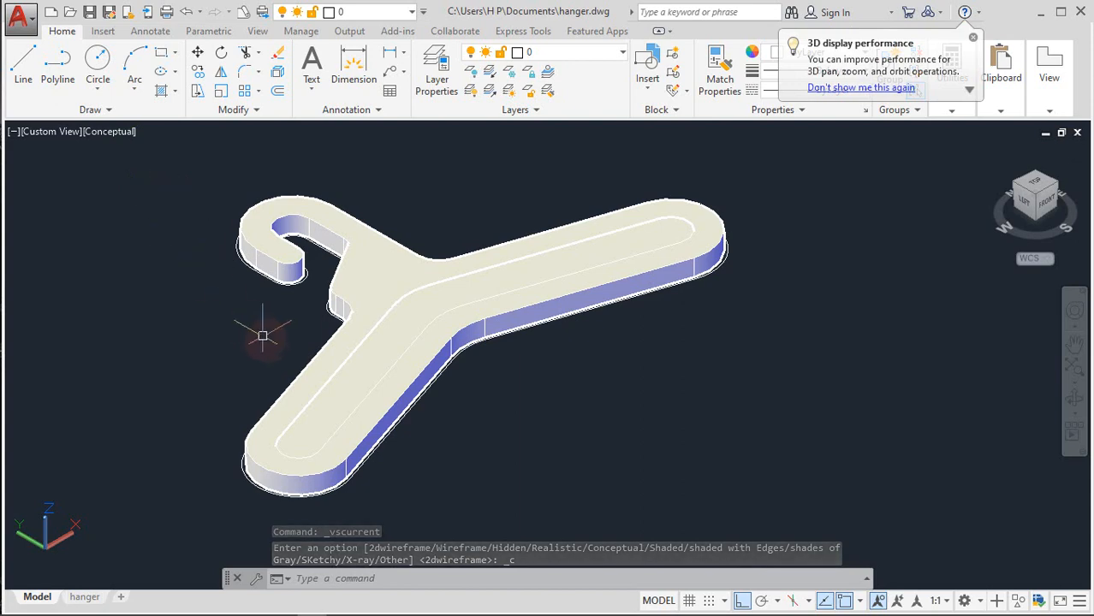
text(su)
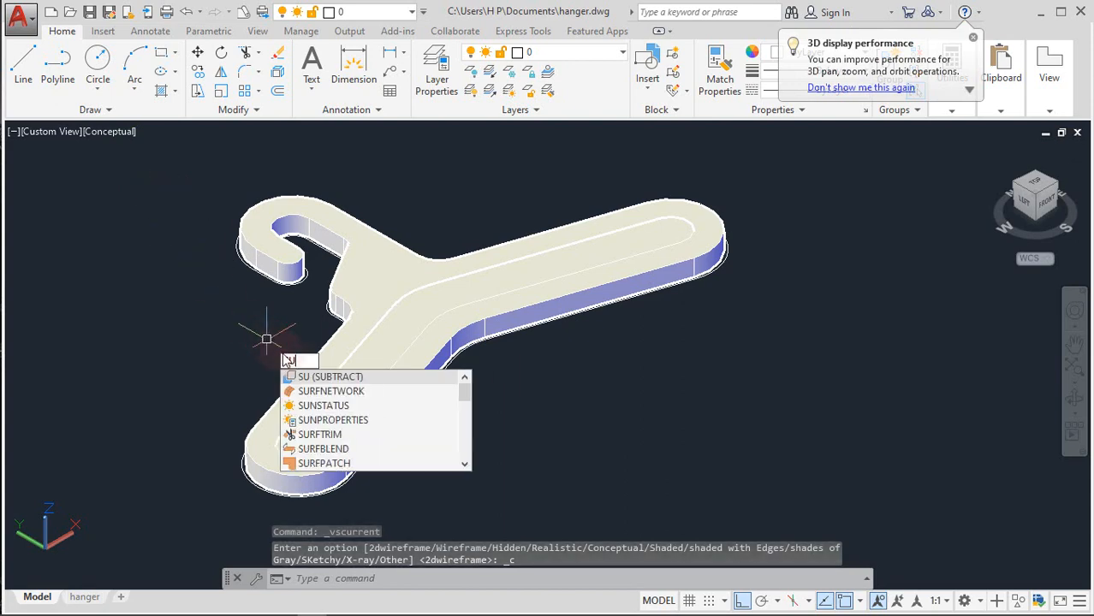
key(Return)
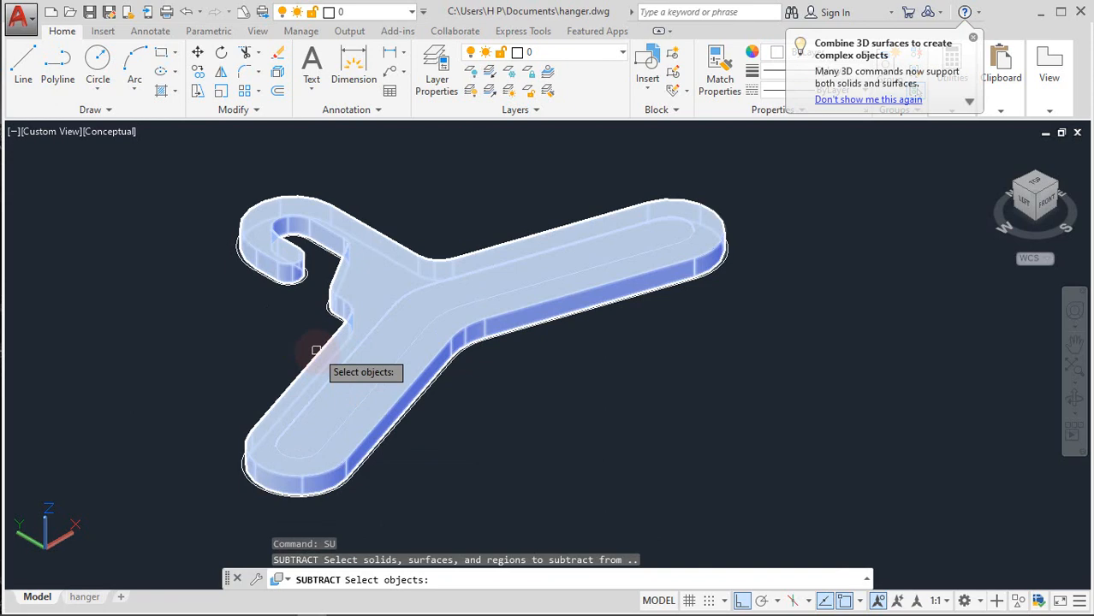
click(316, 350)
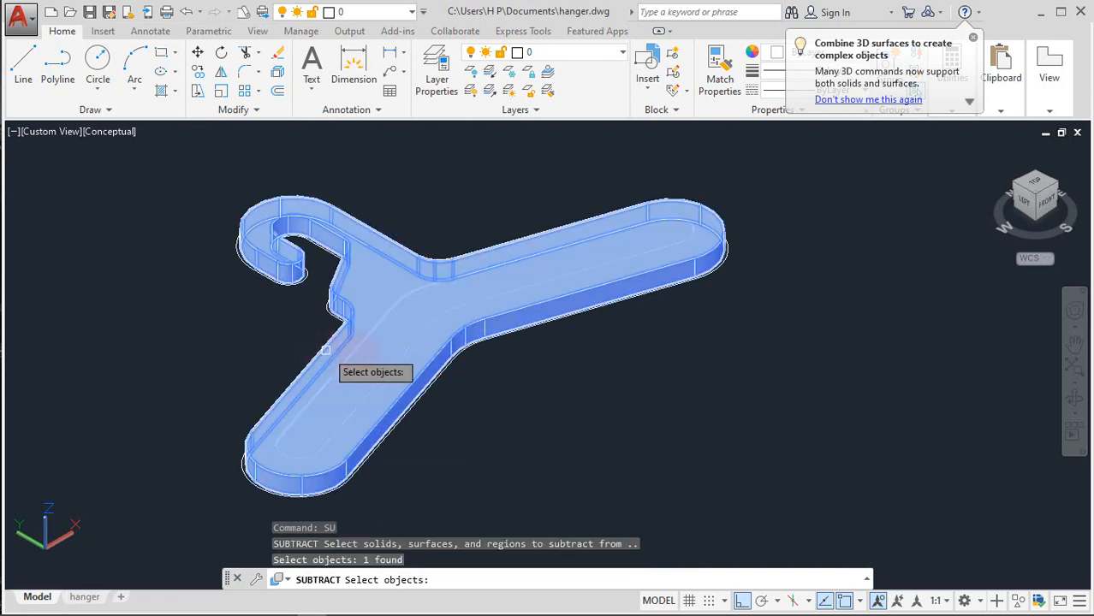
key(Return)
click(366, 343)
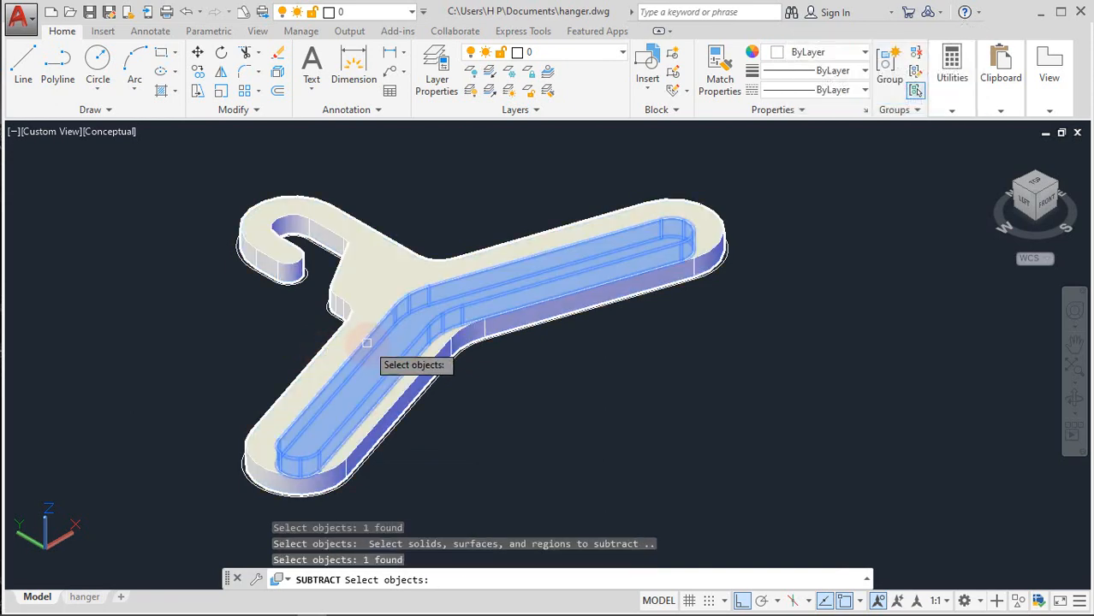
key(Return)
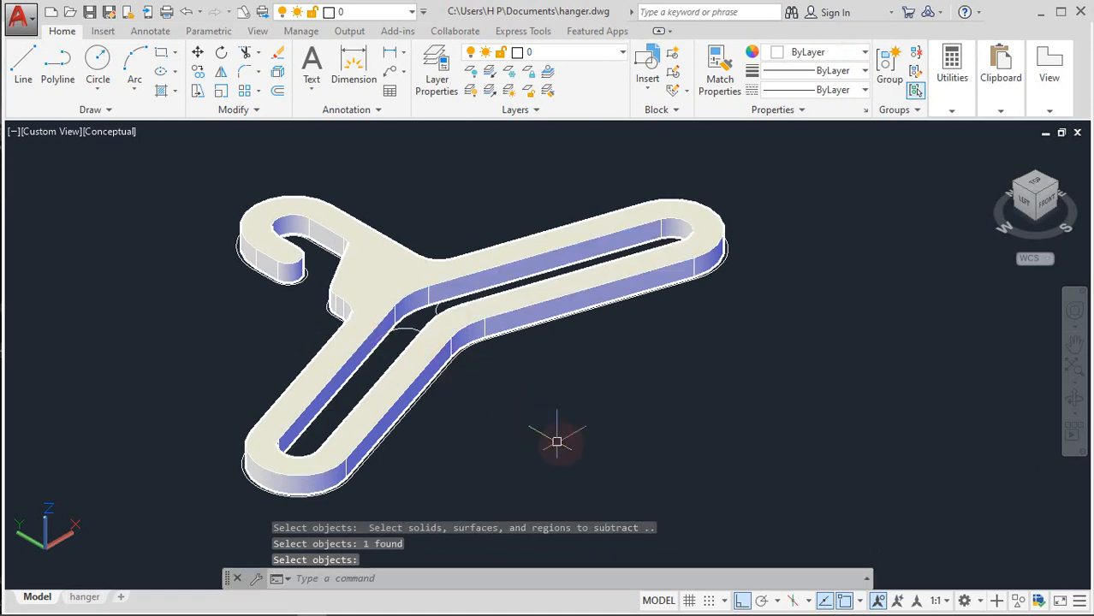
Extrude the outer offset outline downward by 3 to form a base plate under the hanger body
middle_drag(563, 443, 584, 435)
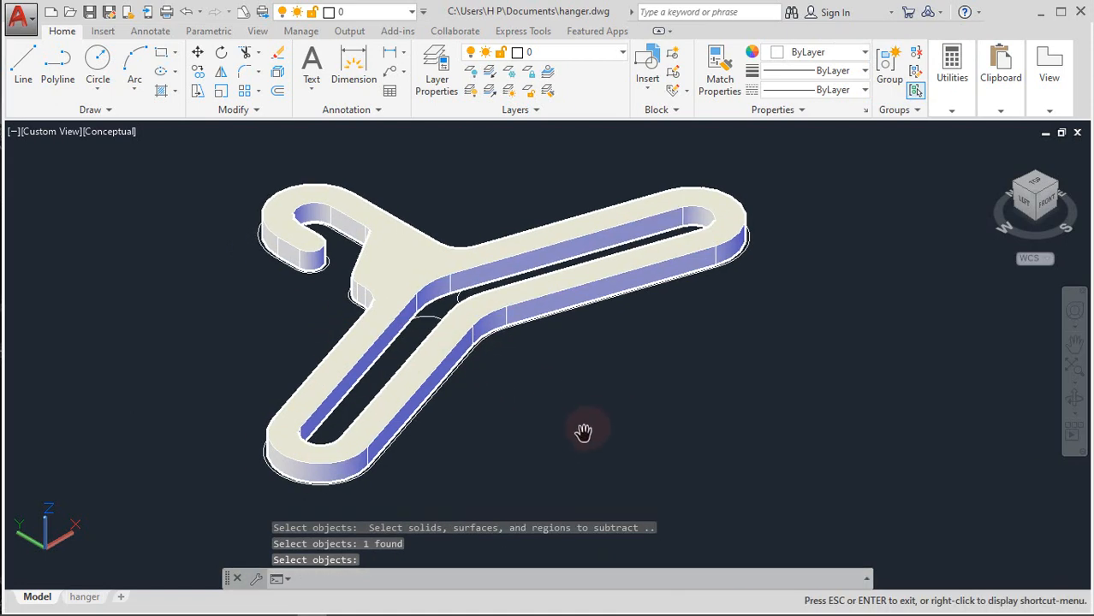
text(ext)
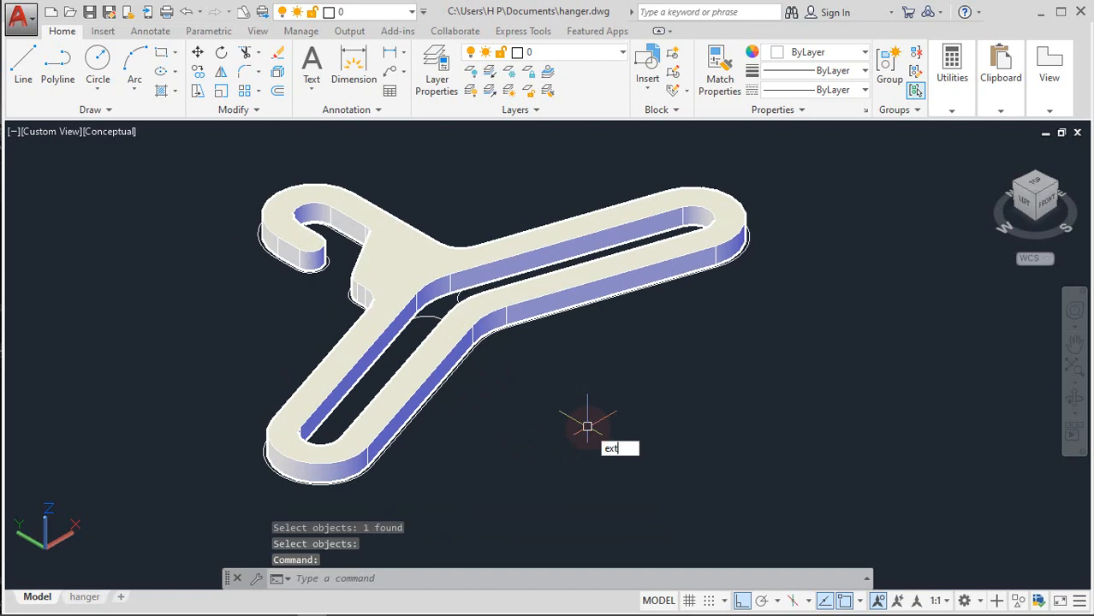
key(Return)
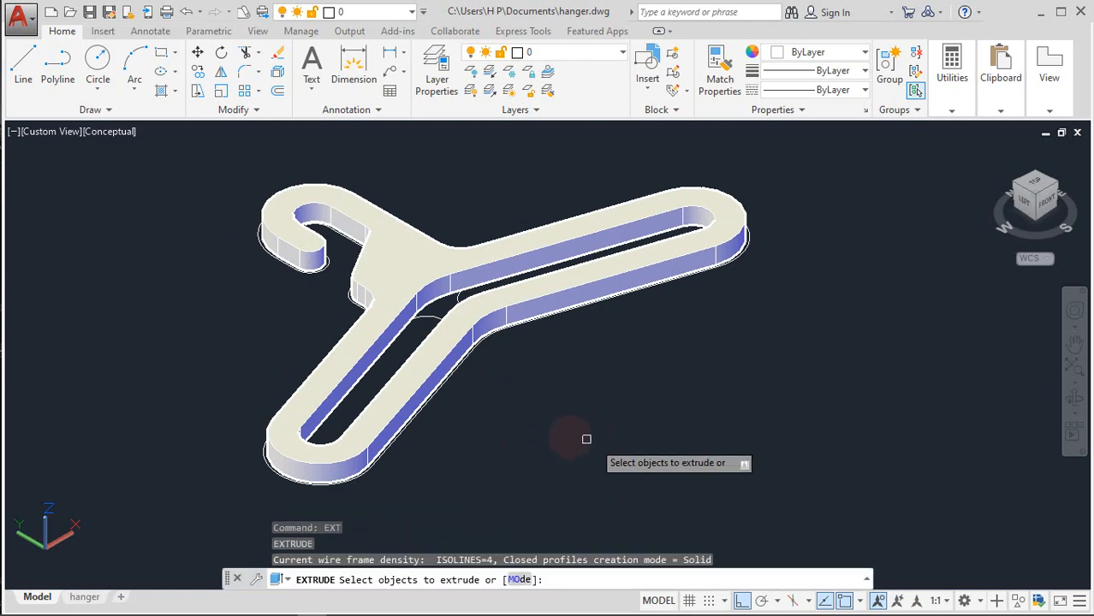
click(418, 412)
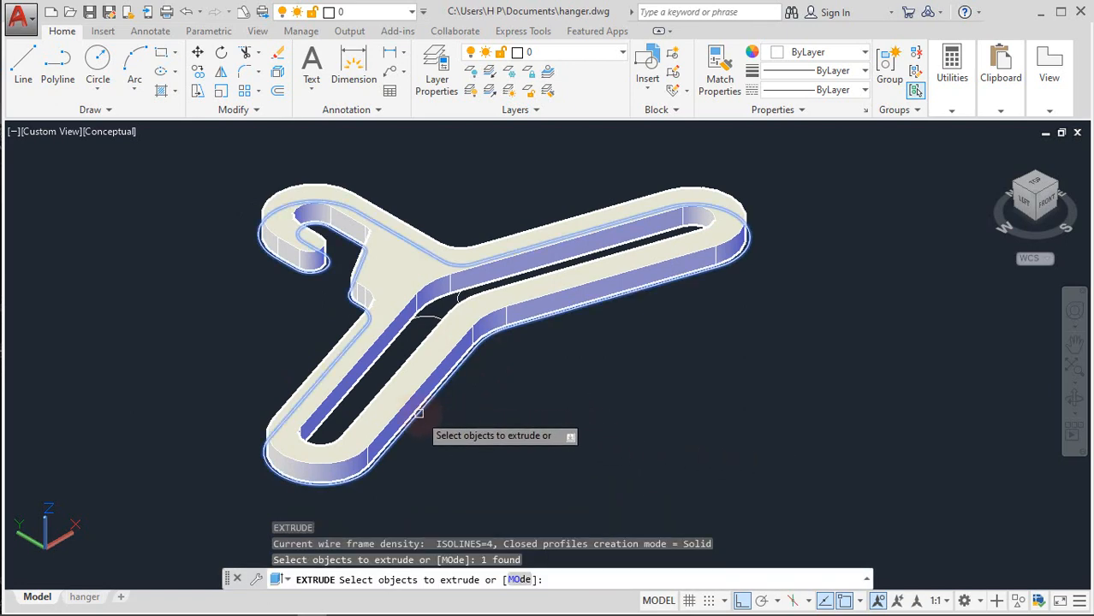
key(Return)
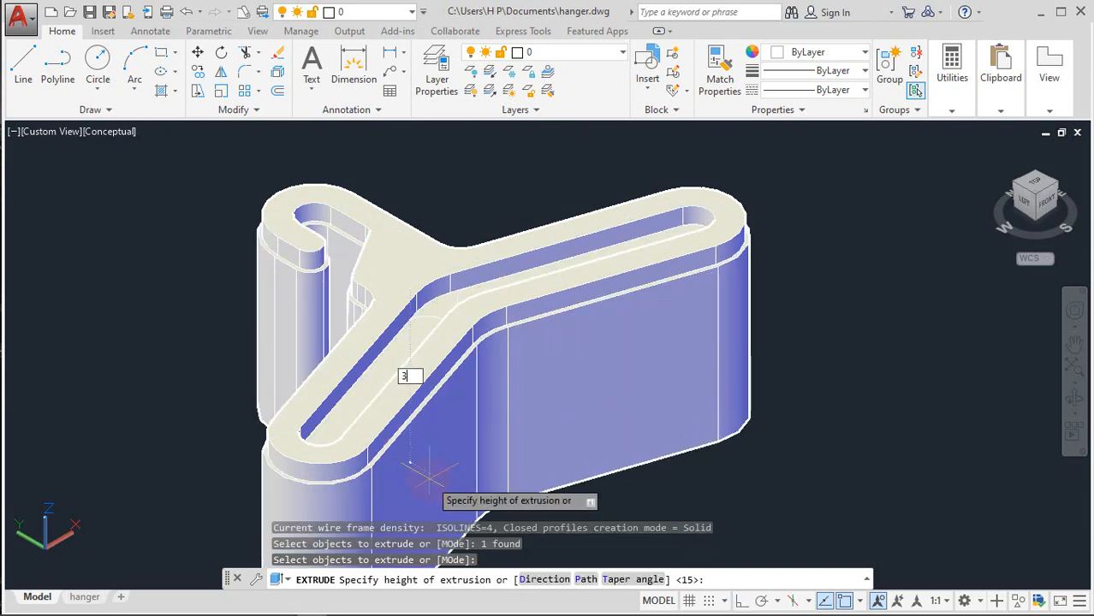
text(3)
key(Return)
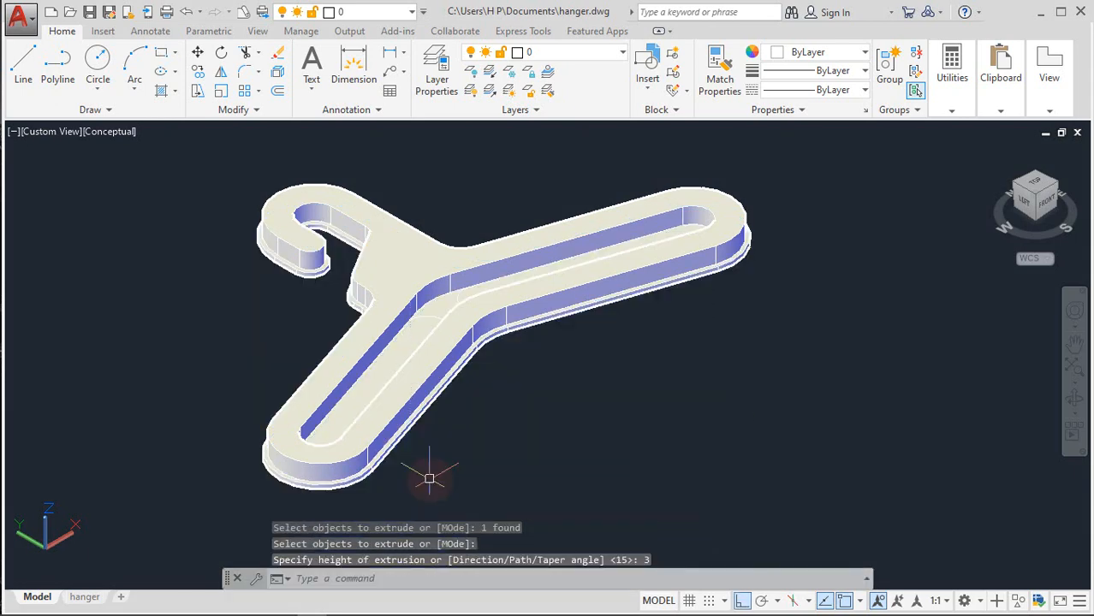
Extrude both separate arm slot profiles upward, freehand, well above the top of the hanger body
key(Return)
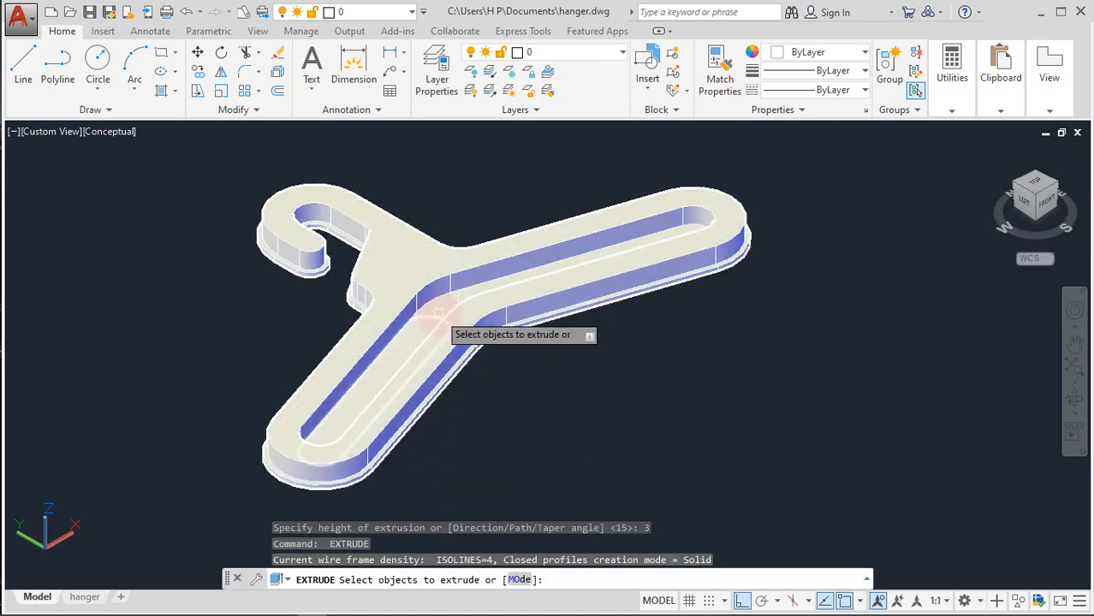
click(212, 246)
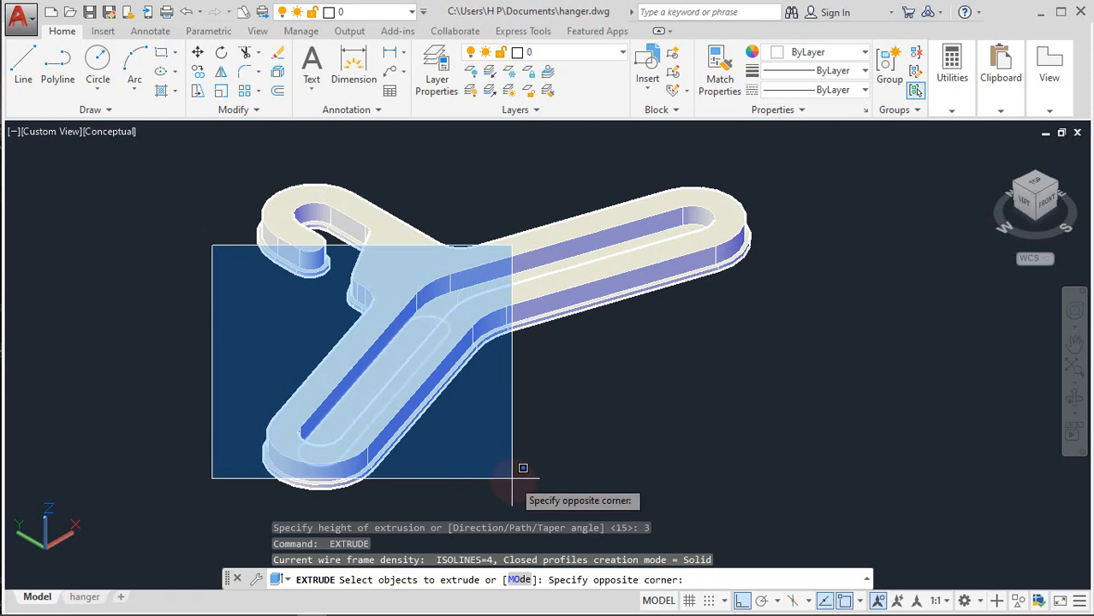
click(522, 466)
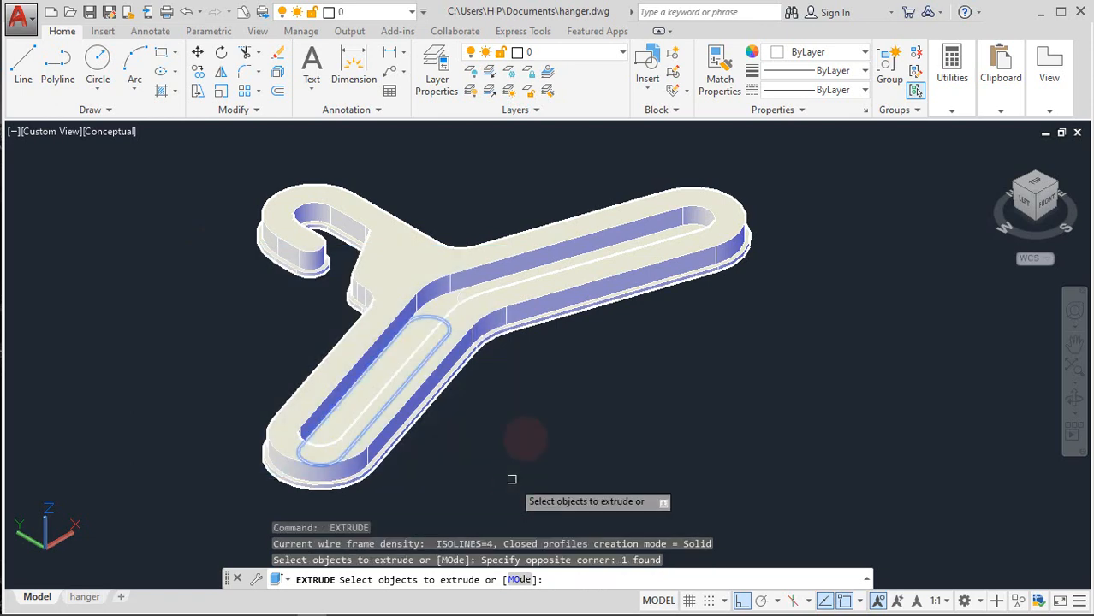
click(420, 142)
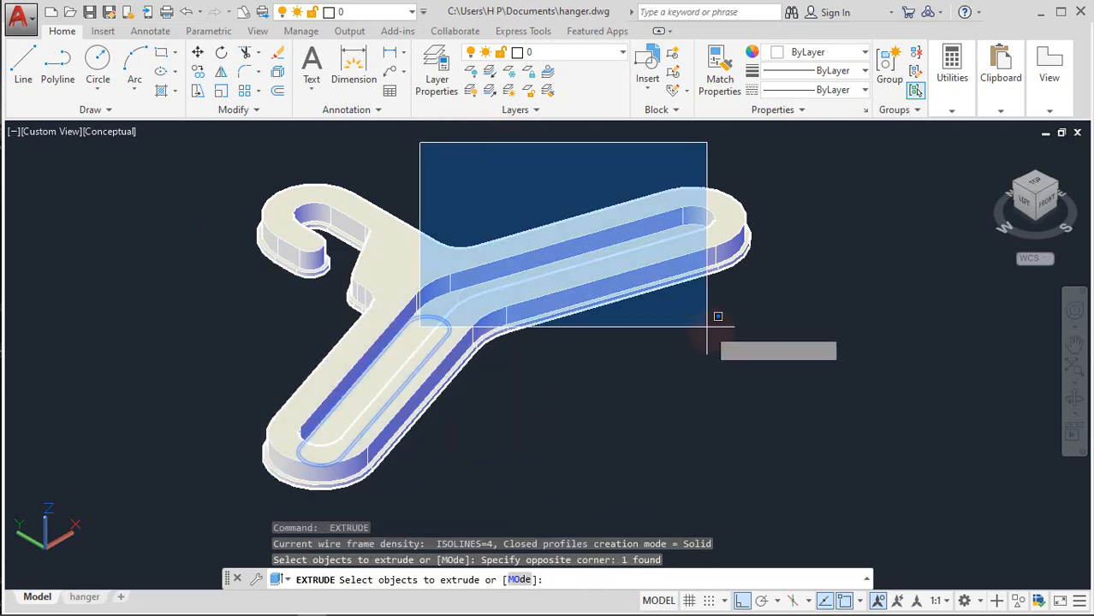
click(801, 366)
key(Return)
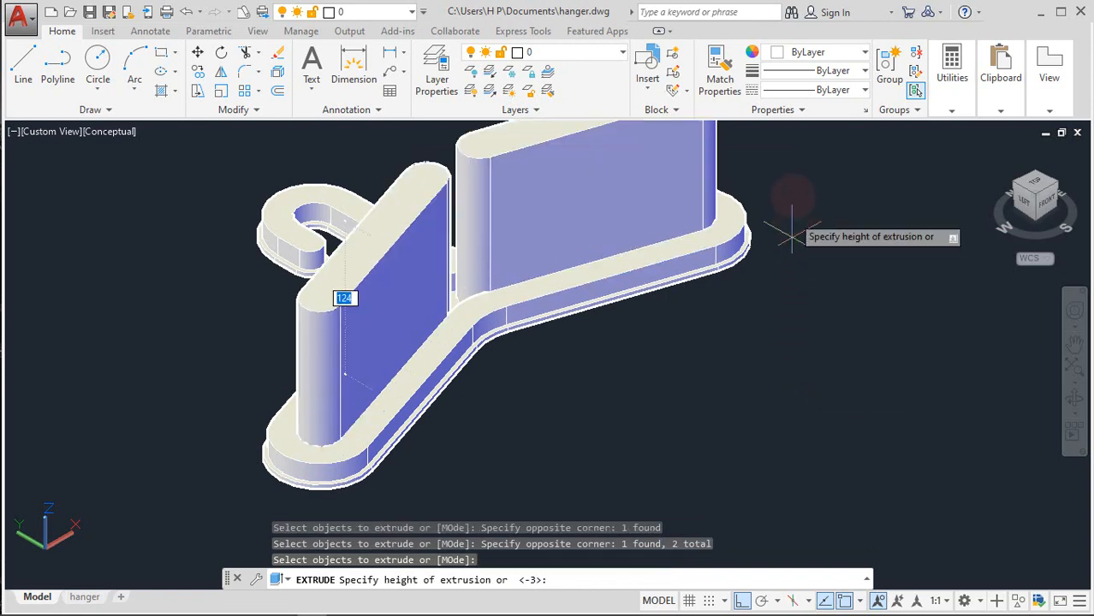
click(788, 191)
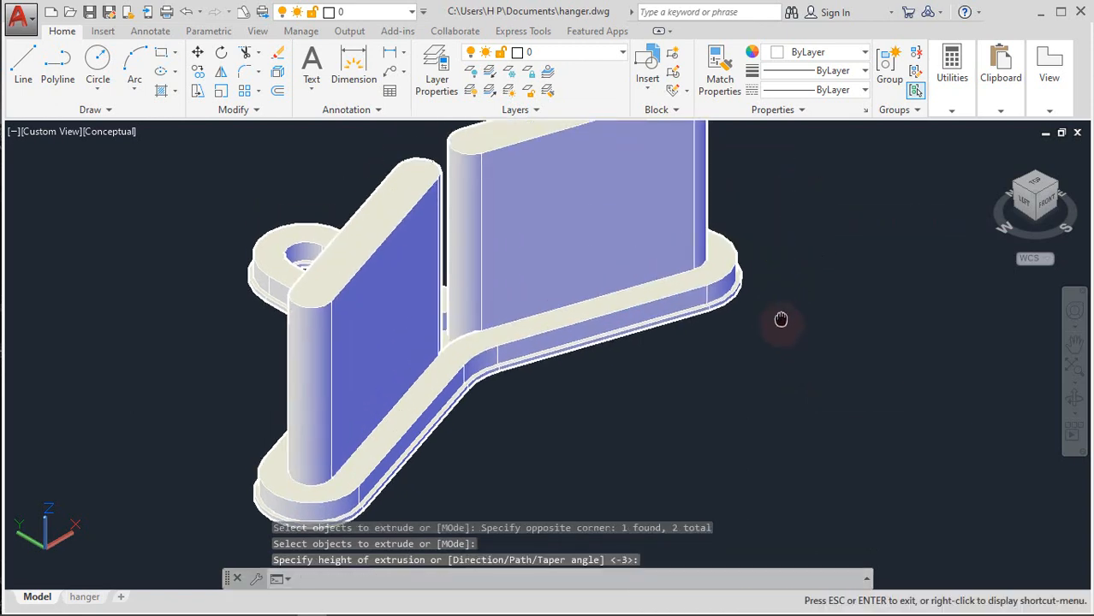
click(781, 322)
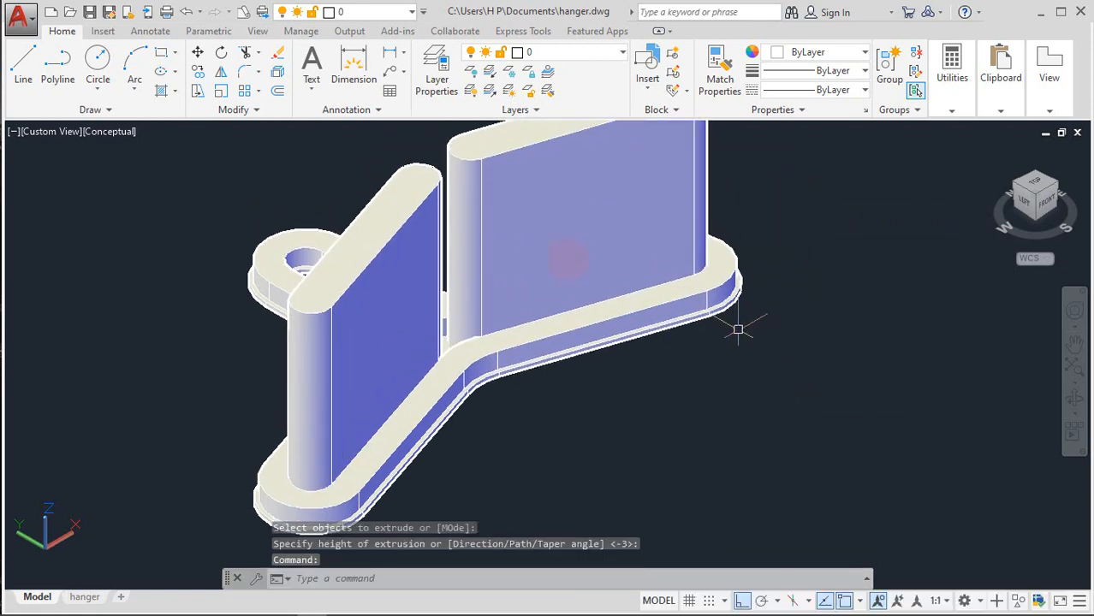
Move both arm slot solids straight down by about 70 so that they pass completely through the hanger body and base plate
click(547, 315)
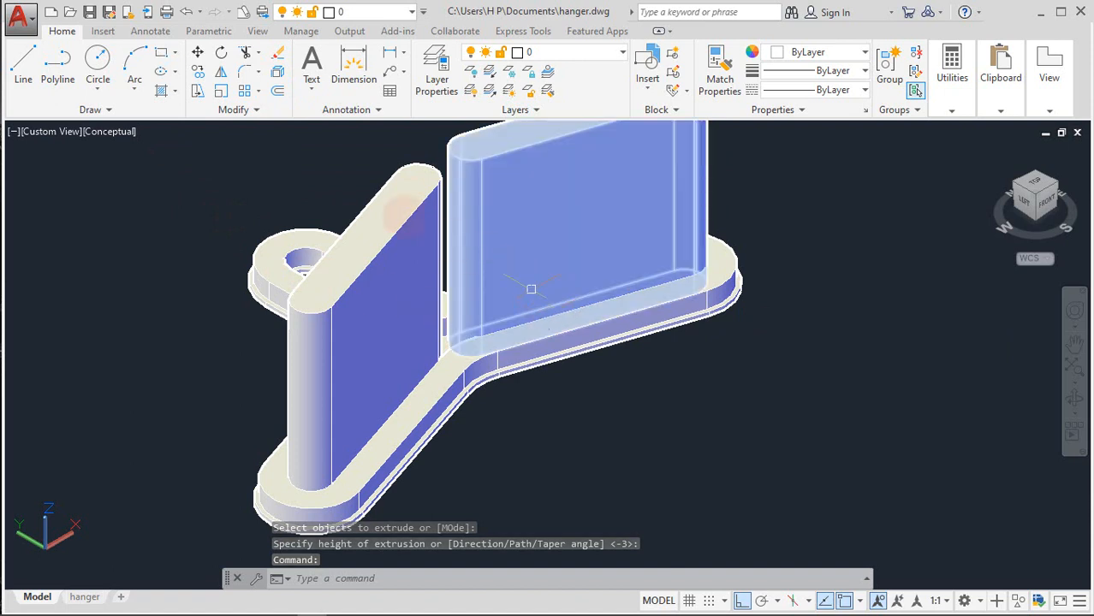
click(198, 54)
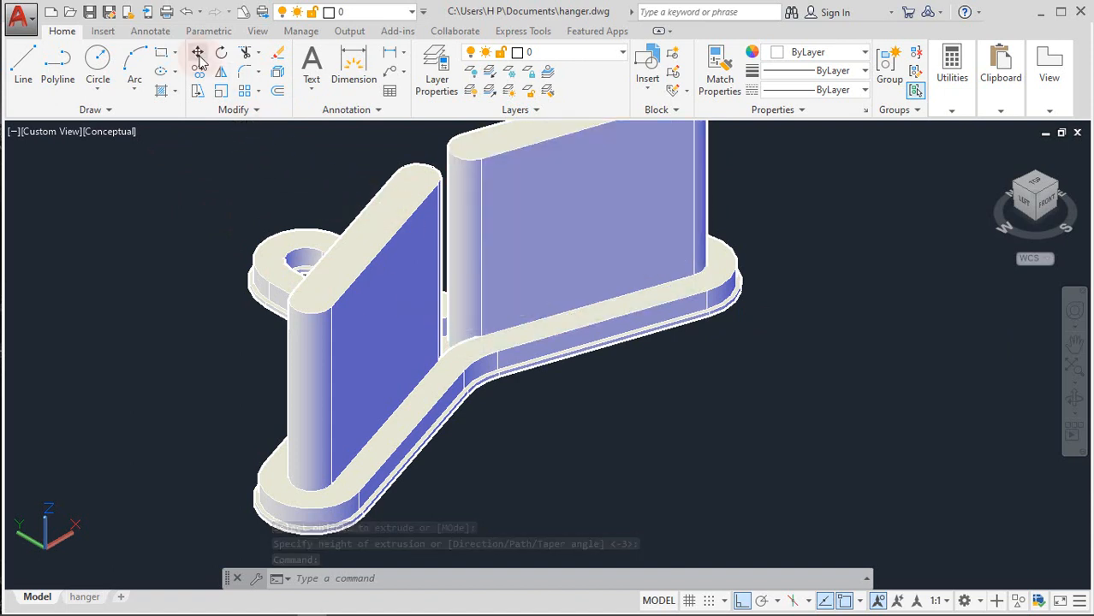
click(378, 268)
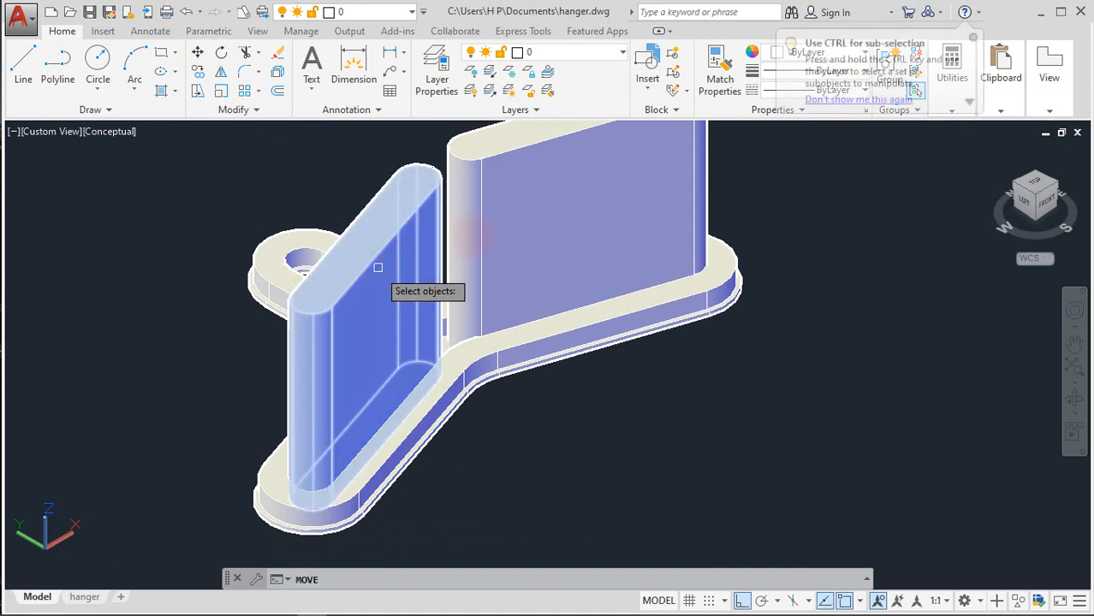
click(378, 268)
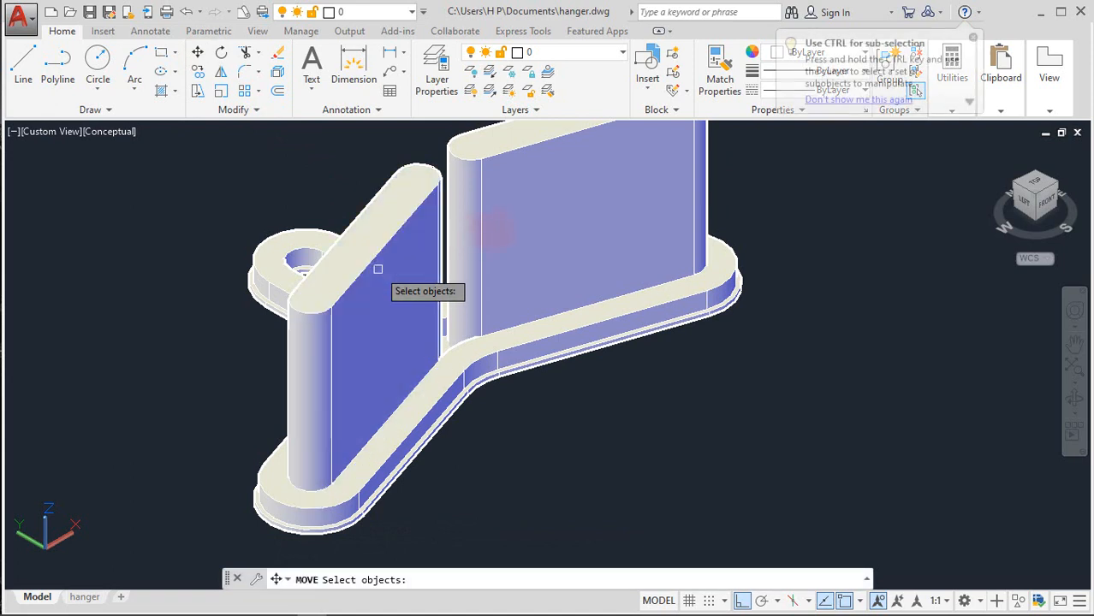
click(530, 218)
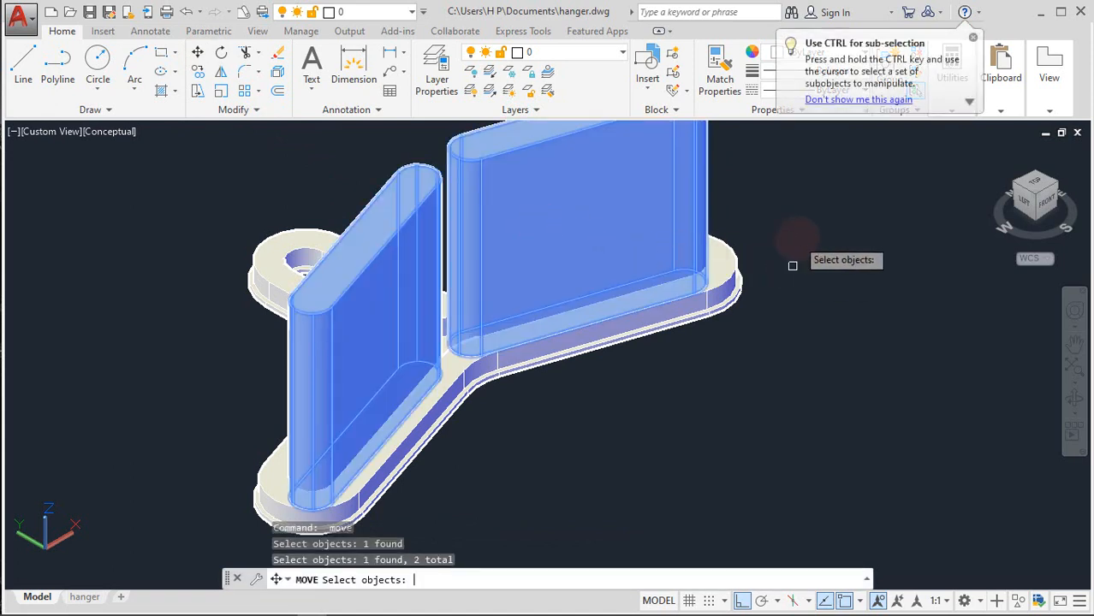
key(Return)
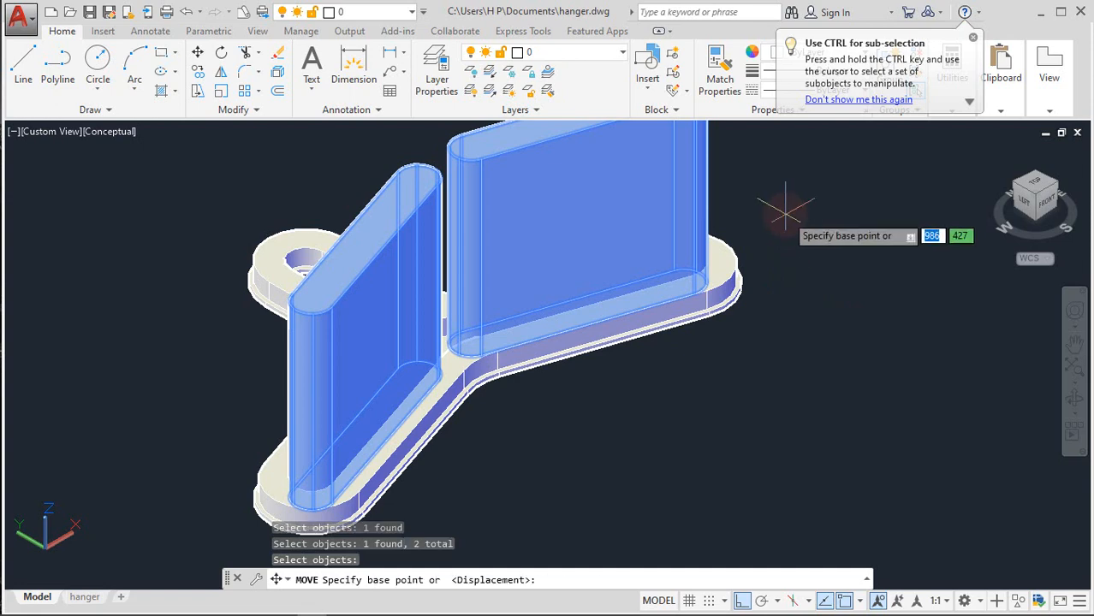
click(779, 215)
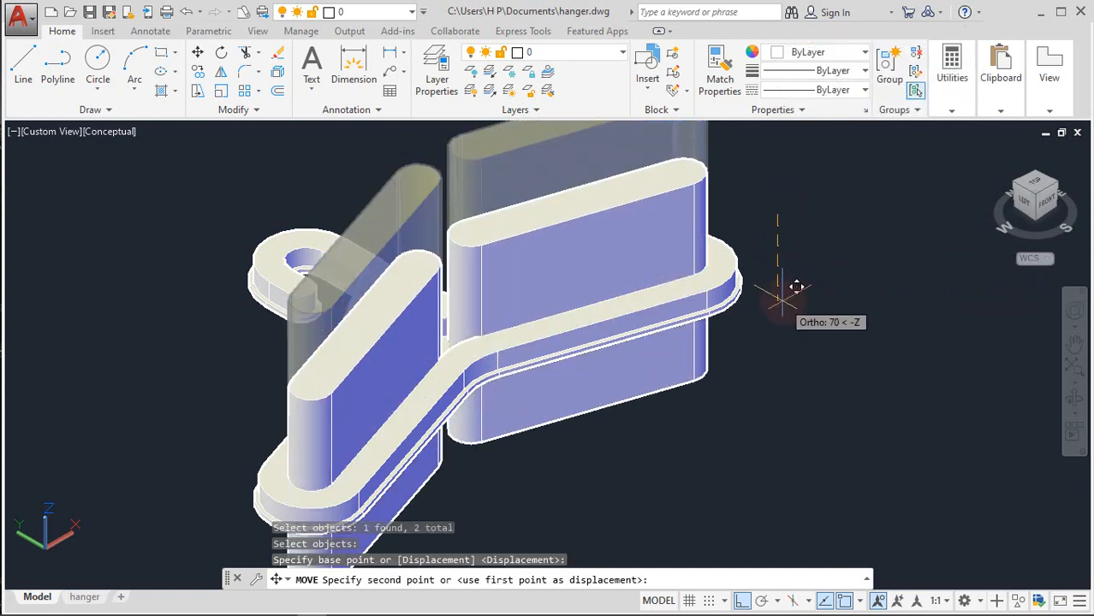
click(782, 301)
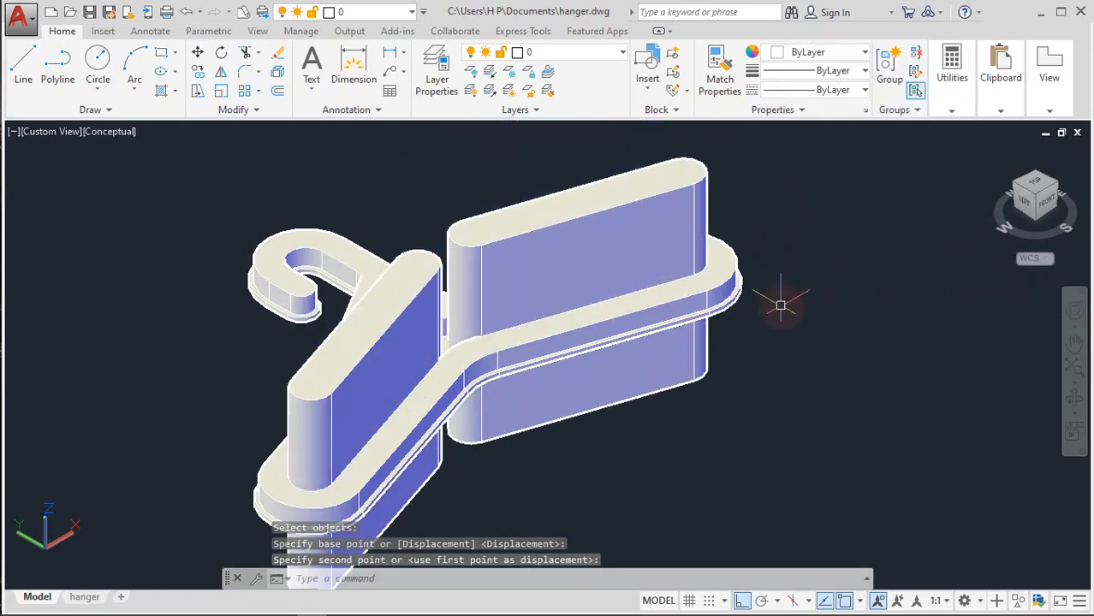
Subtract the two arm slot solids from the hanger body and the base plate together
text(SU)
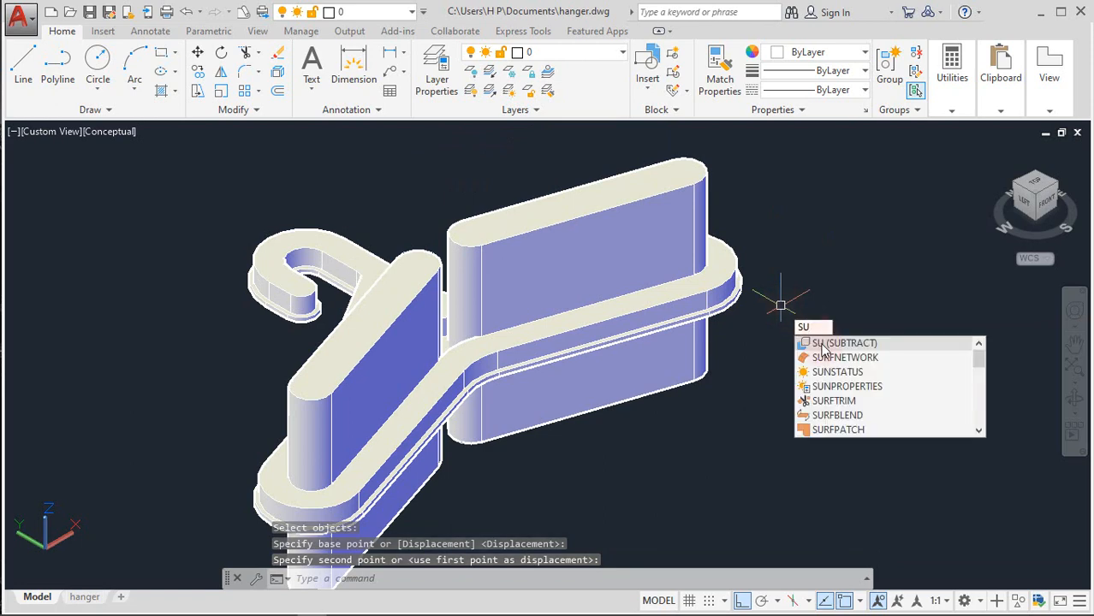
click(823, 343)
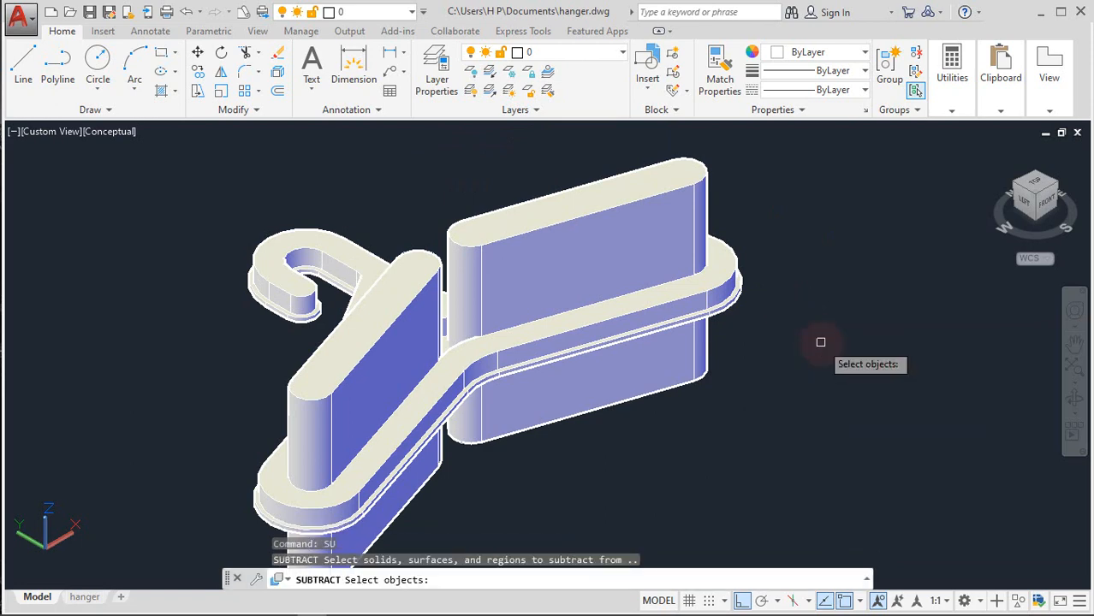
click(728, 274)
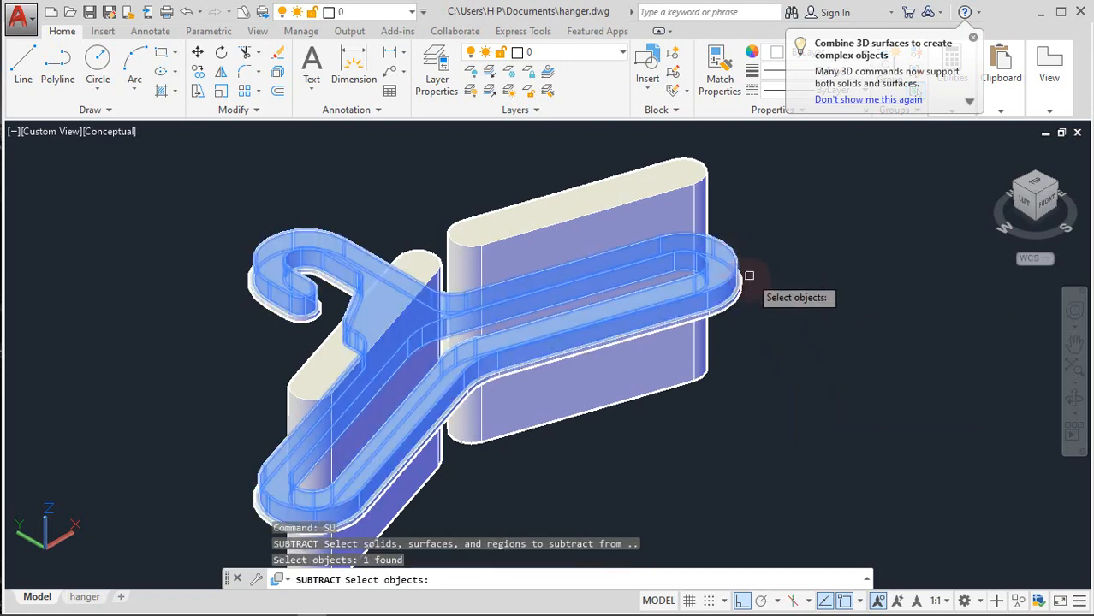
click(745, 275)
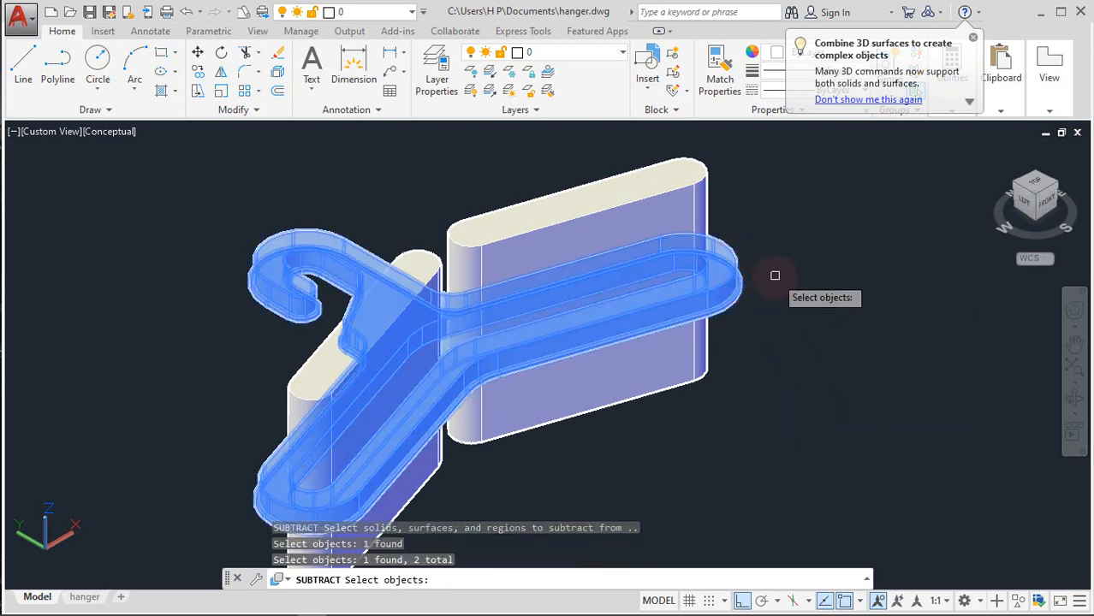
key(Return)
click(701, 196)
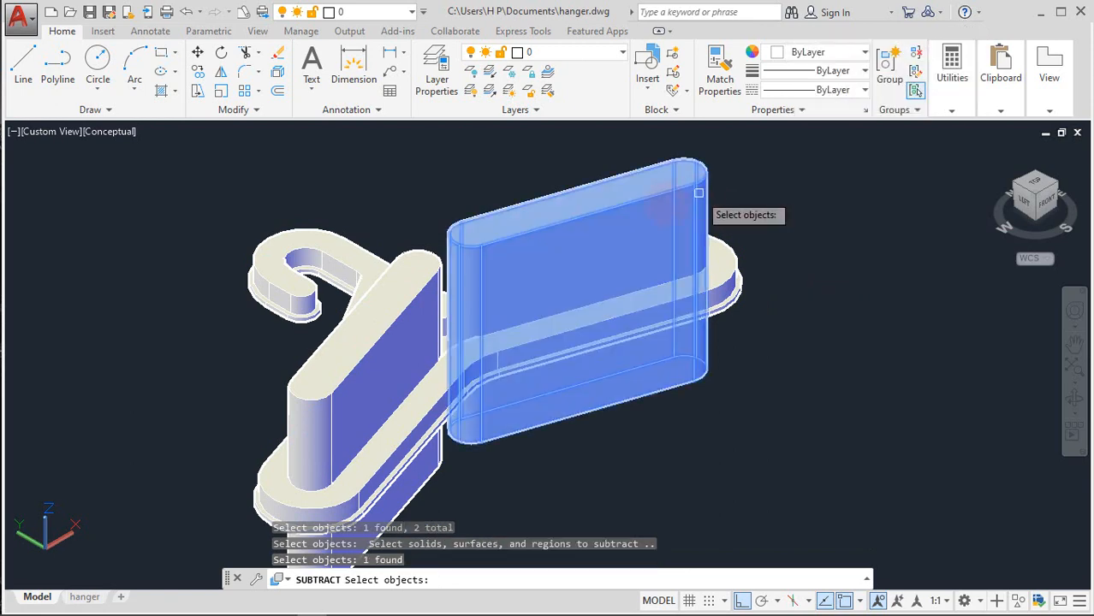
click(403, 322)
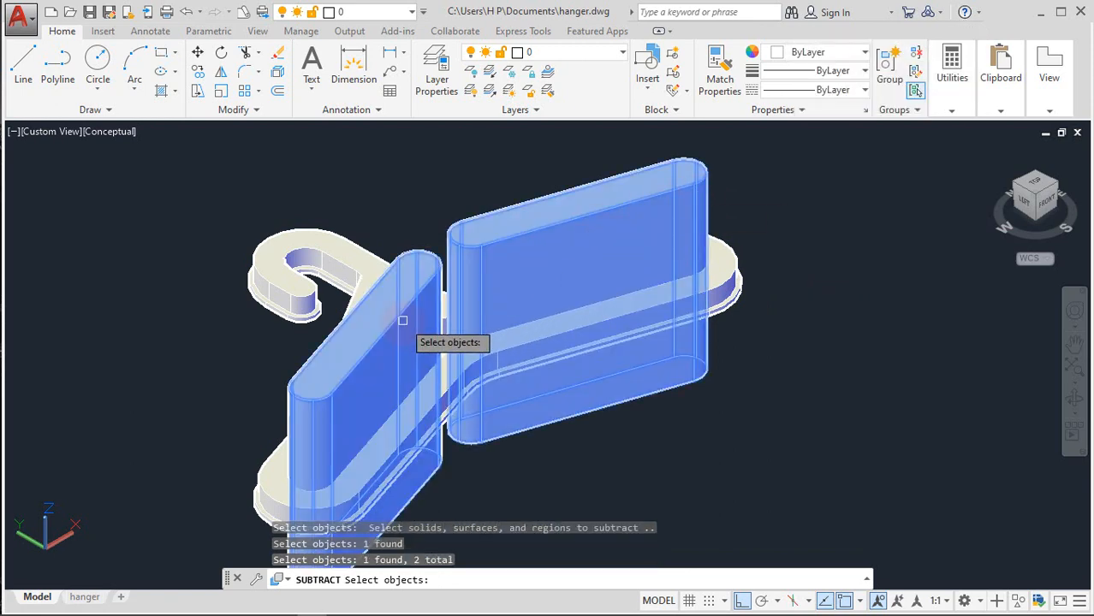
key(Return)
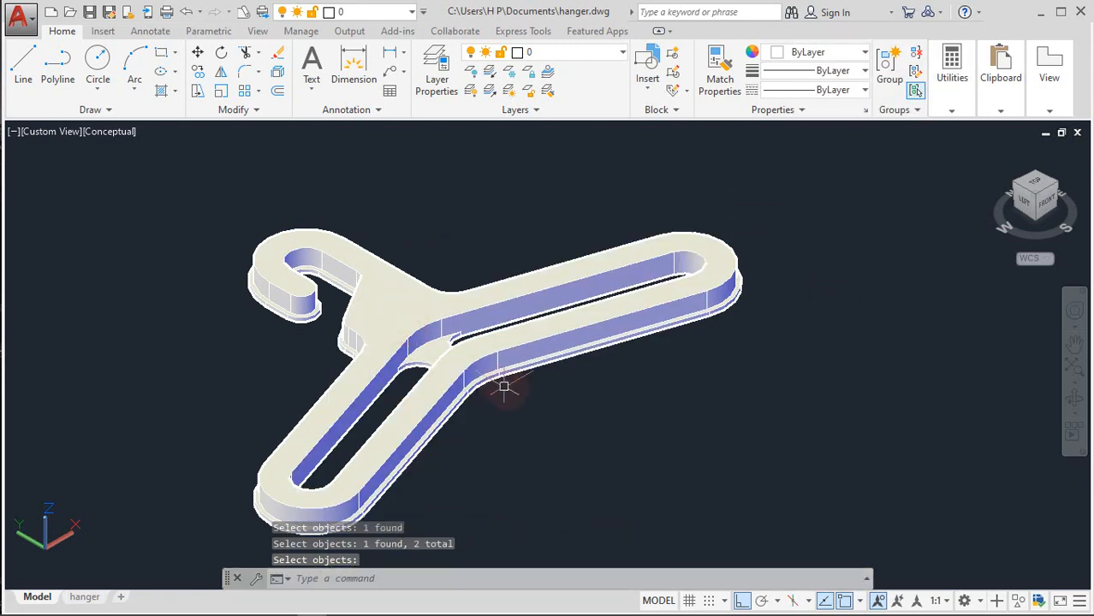
scroll(395, 398, up, 5)
scroll(396, 398, down, 5)
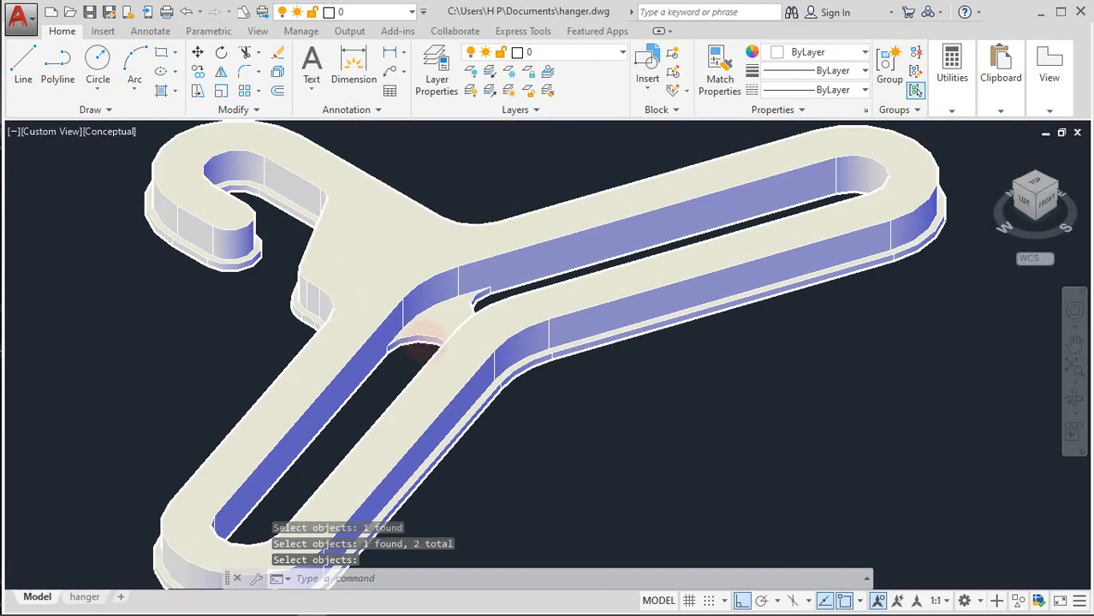
scroll(421, 341, down, 2)
shift+middle_drag(428, 330, 377, 410)
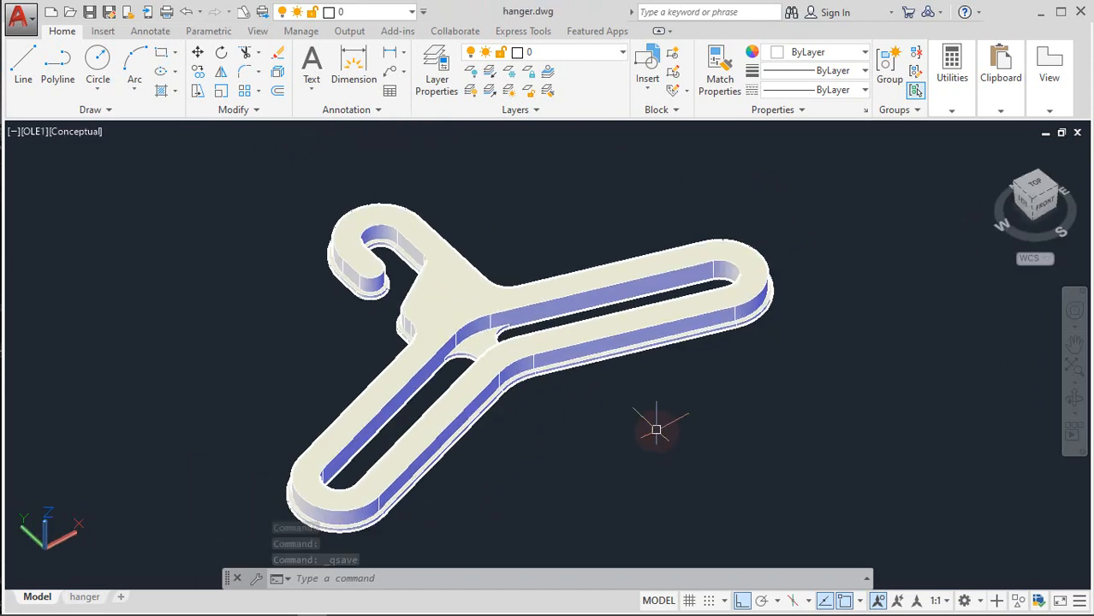
Fillet the hanger body's top edges with FILLETEDGE at radius 3, selecting the outer outline and the inner slot opening as edge chains
text(fill)
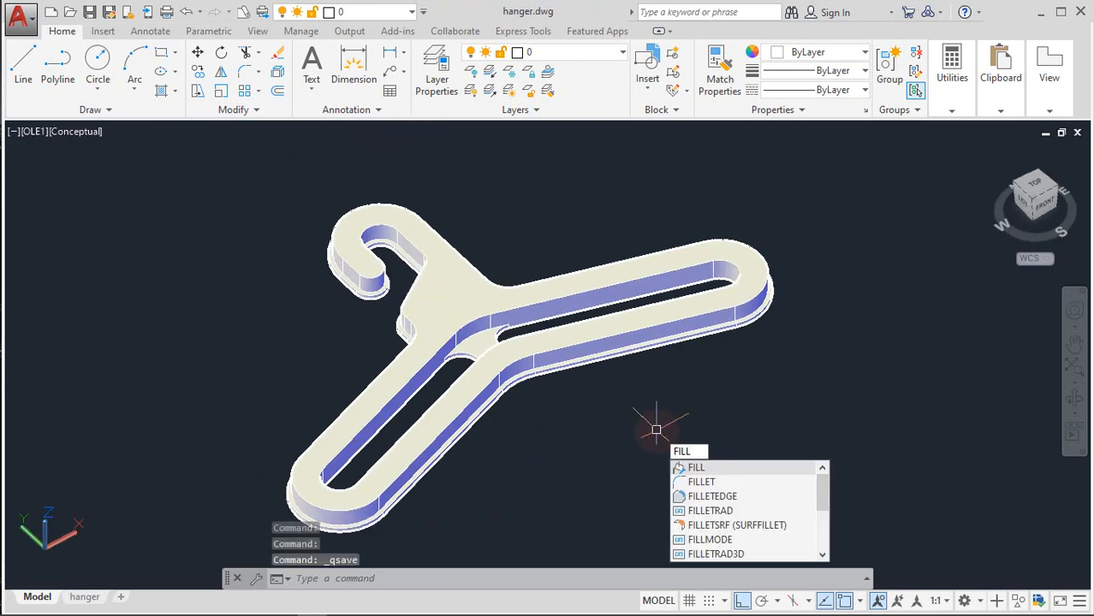
key(Down)
key(Down)
key(Return)
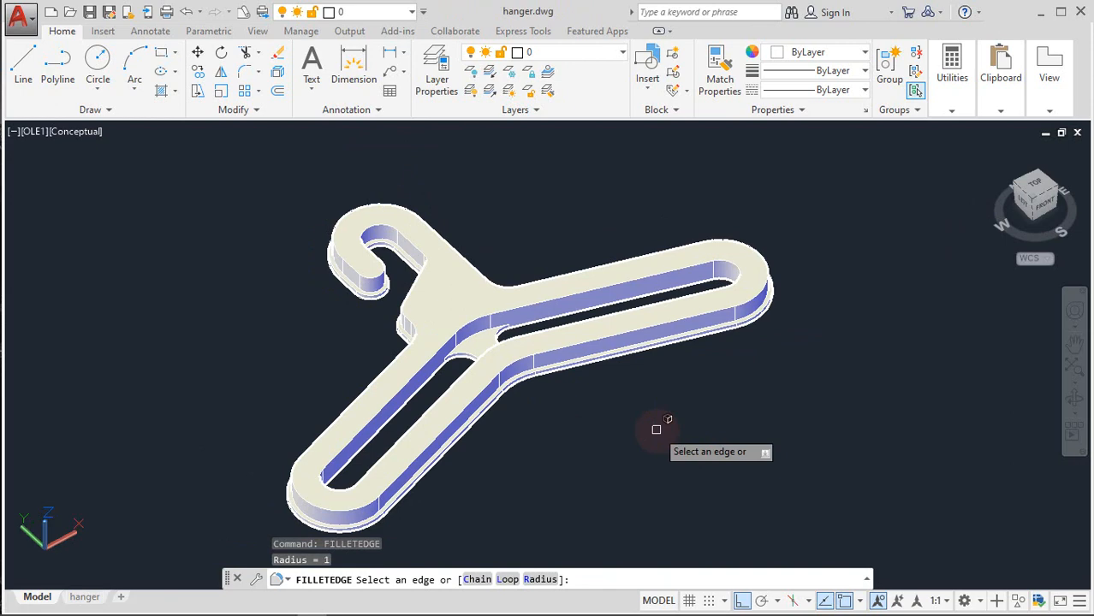
text(c)
key(Return)
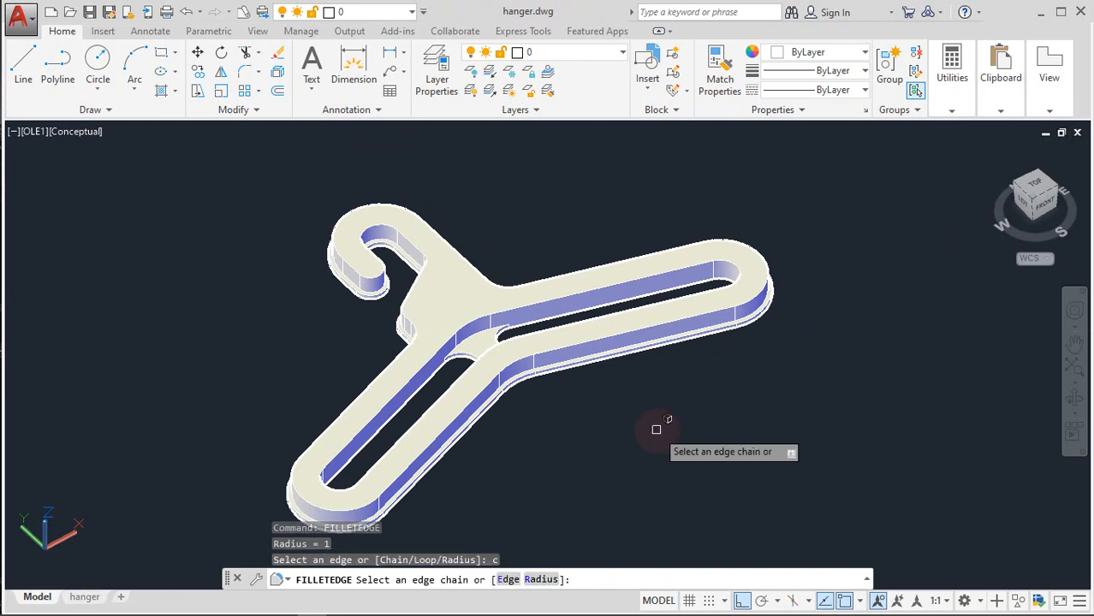
text(r)
key(Return)
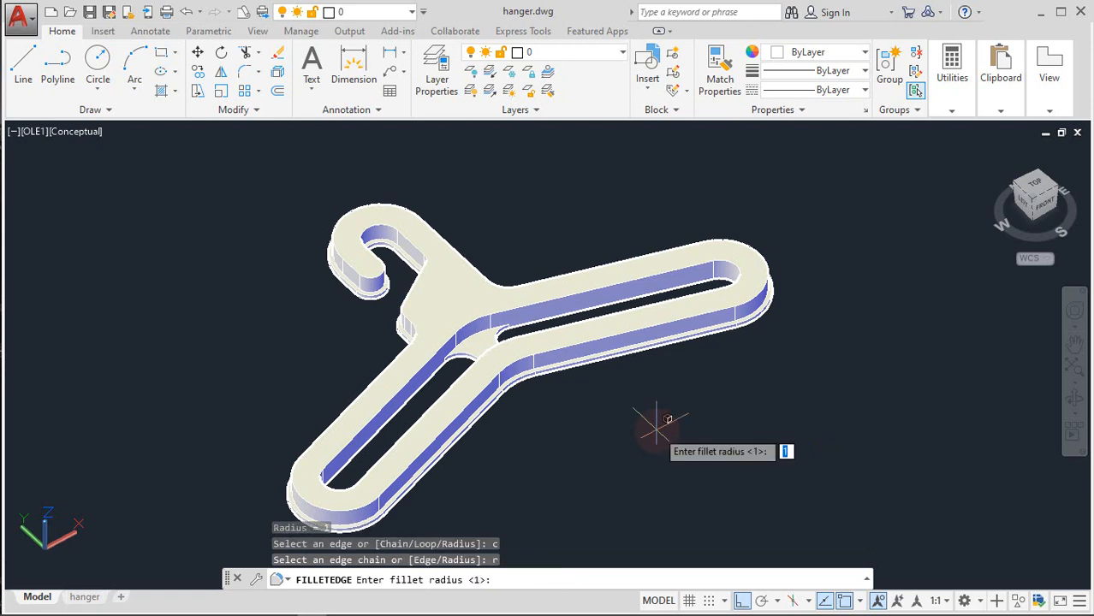
text(3)
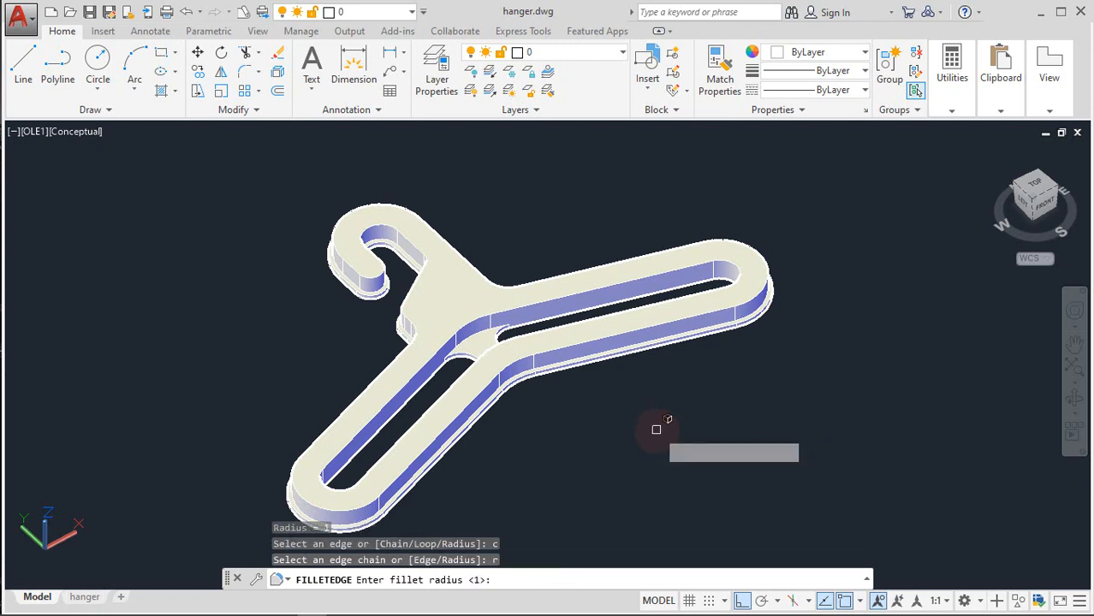
key(Return)
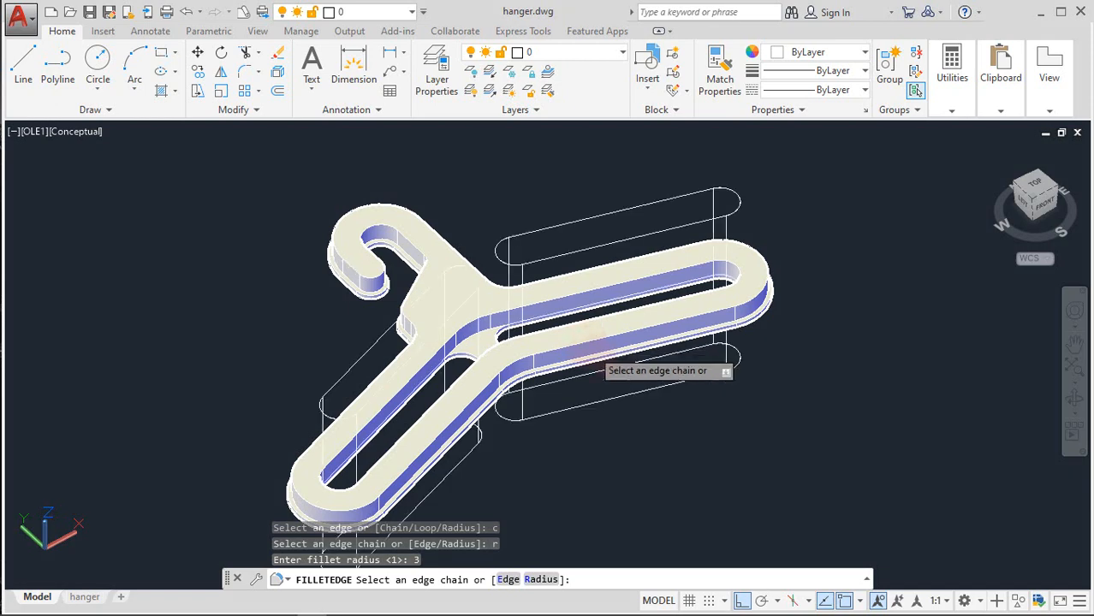
scroll(589, 325, up, 2)
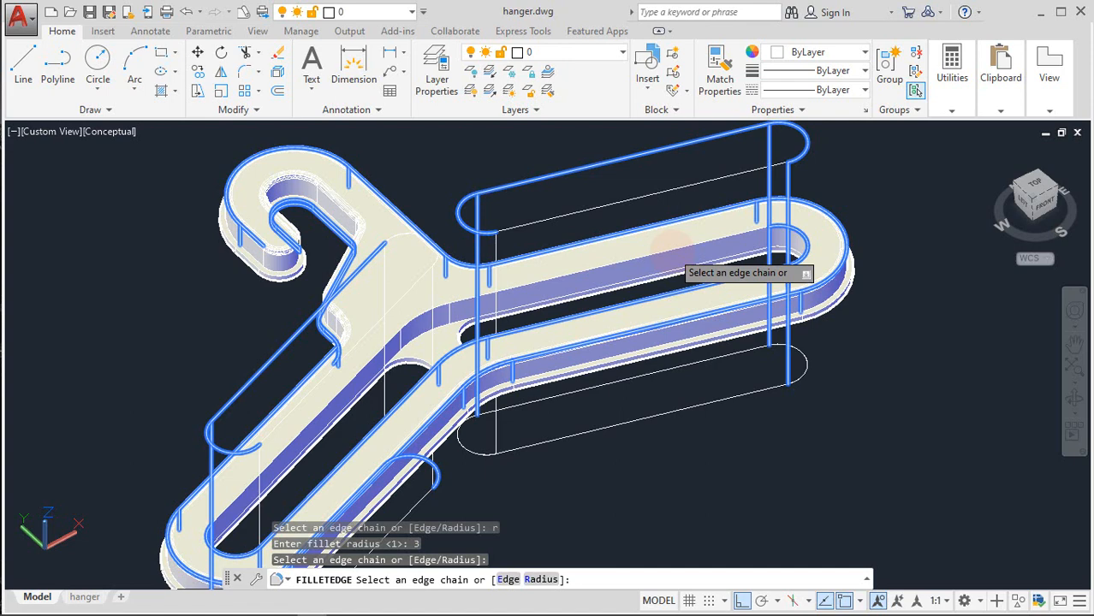
click(672, 248)
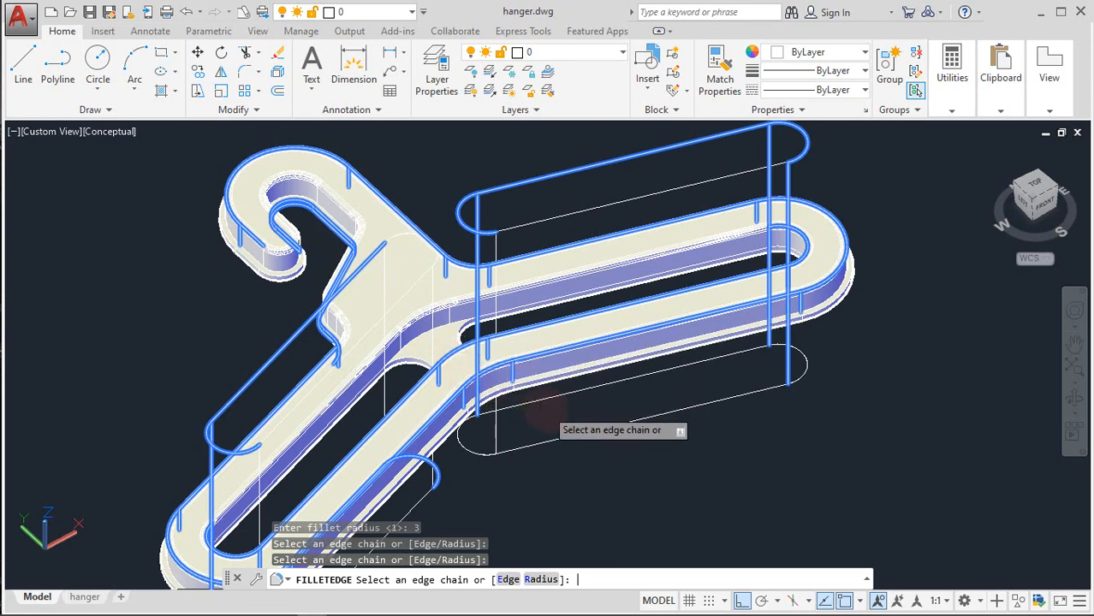
key(Return)
key(Return)
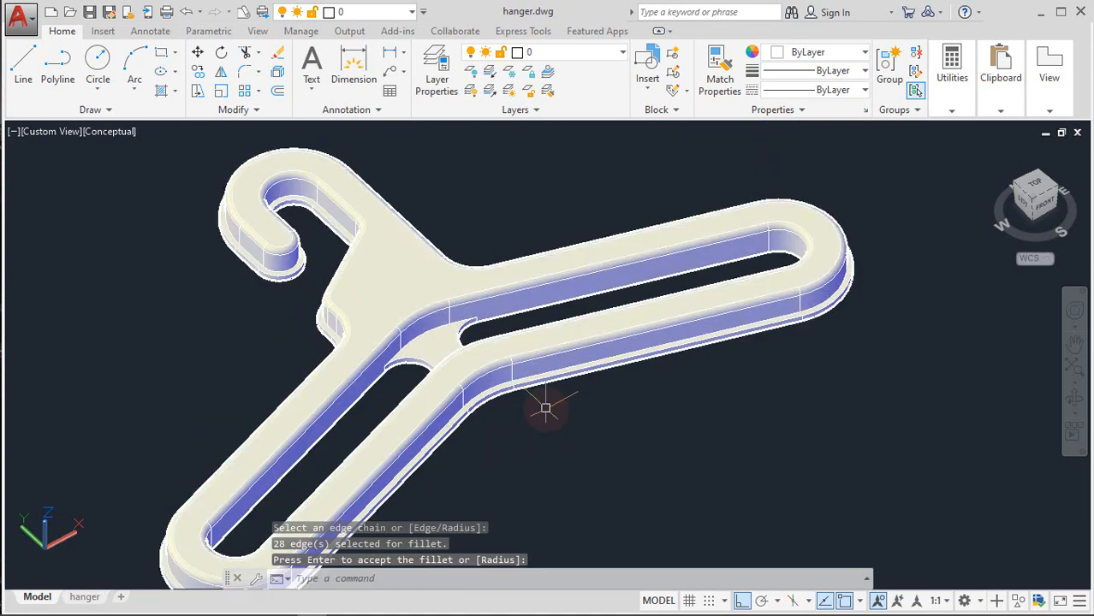
Fillet the base plate's outer top edge chain and both curved slot-end edges near the hanger's centre with FILLETEDGE at radius 1
middle_drag(546, 409, 563, 399)
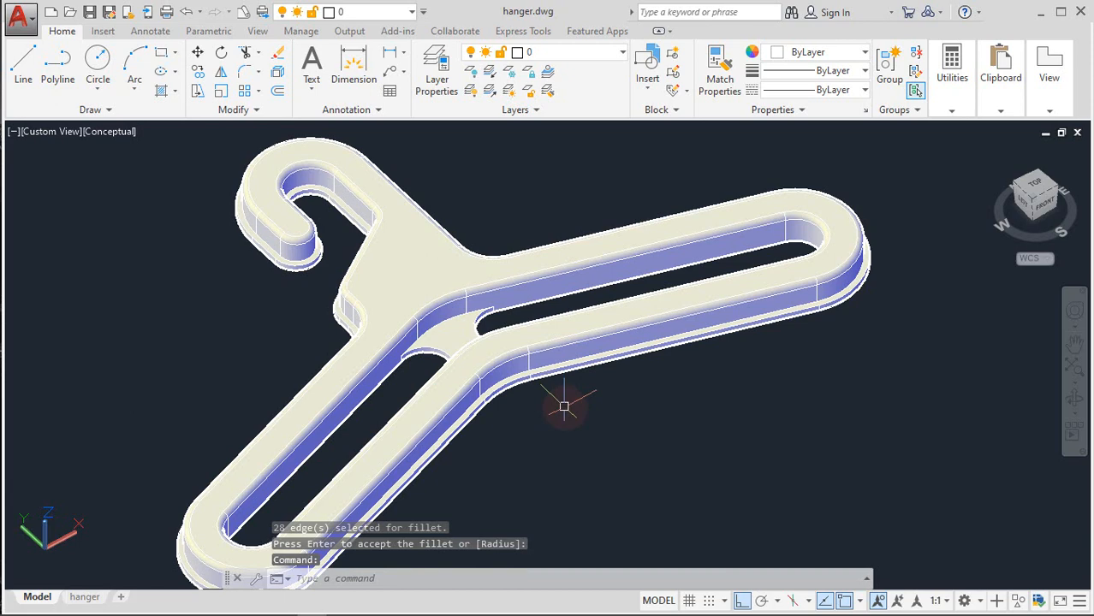
key(Return)
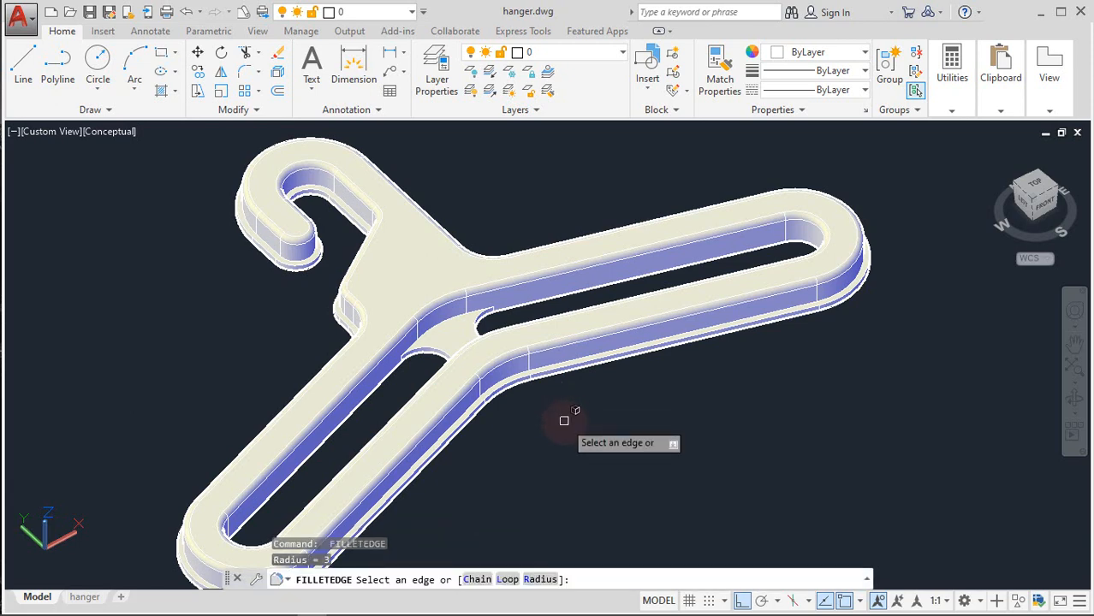
text(c)
key(Return)
text(r)
key(Return)
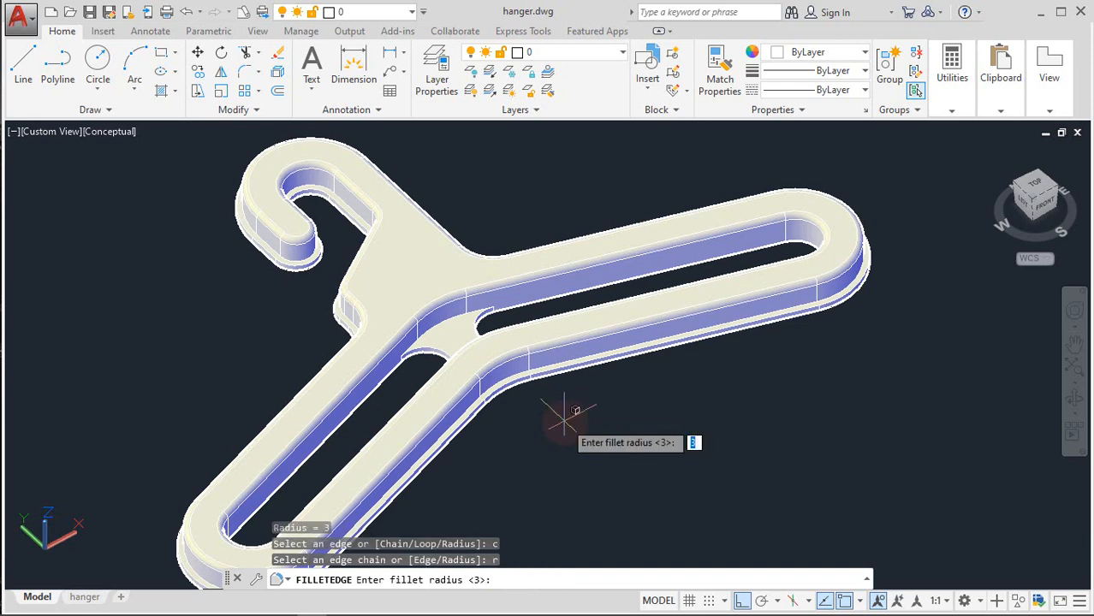
key(Return)
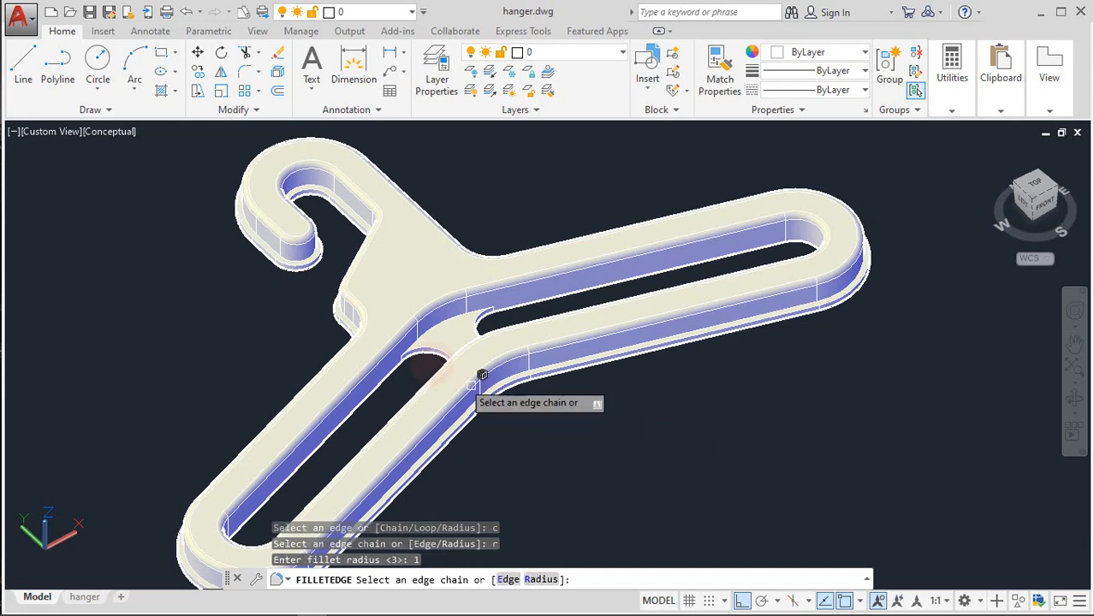
scroll(453, 335, up, 5)
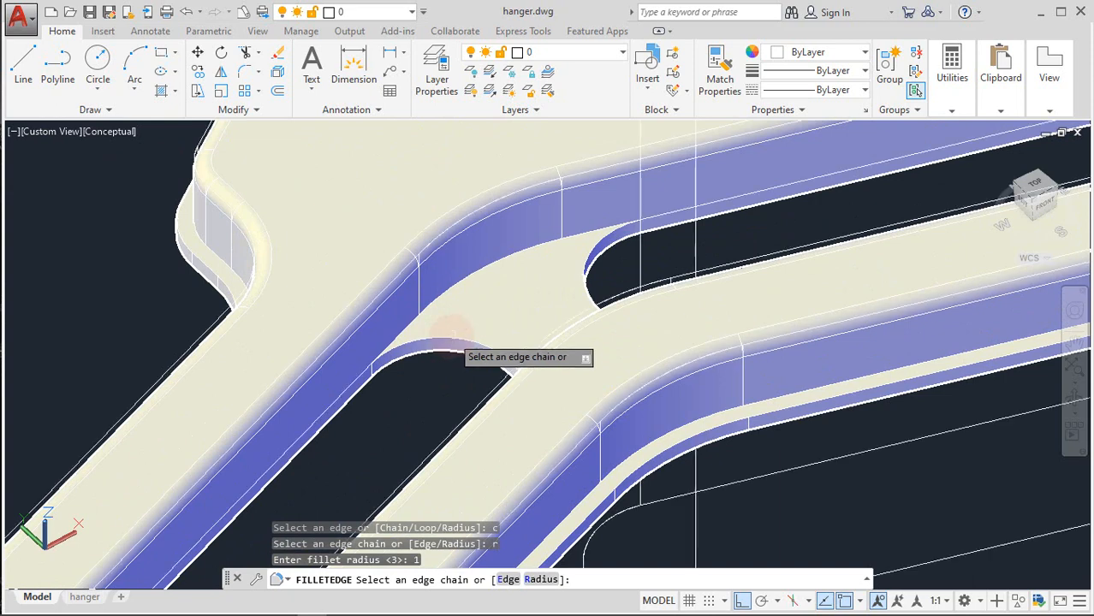
click(460, 323)
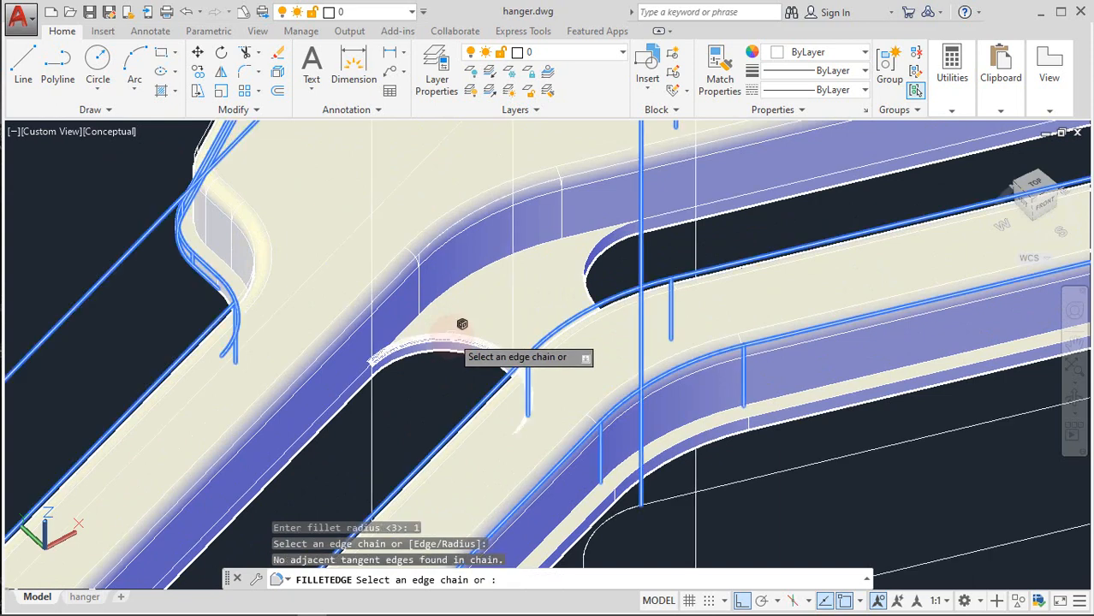
click(575, 268)
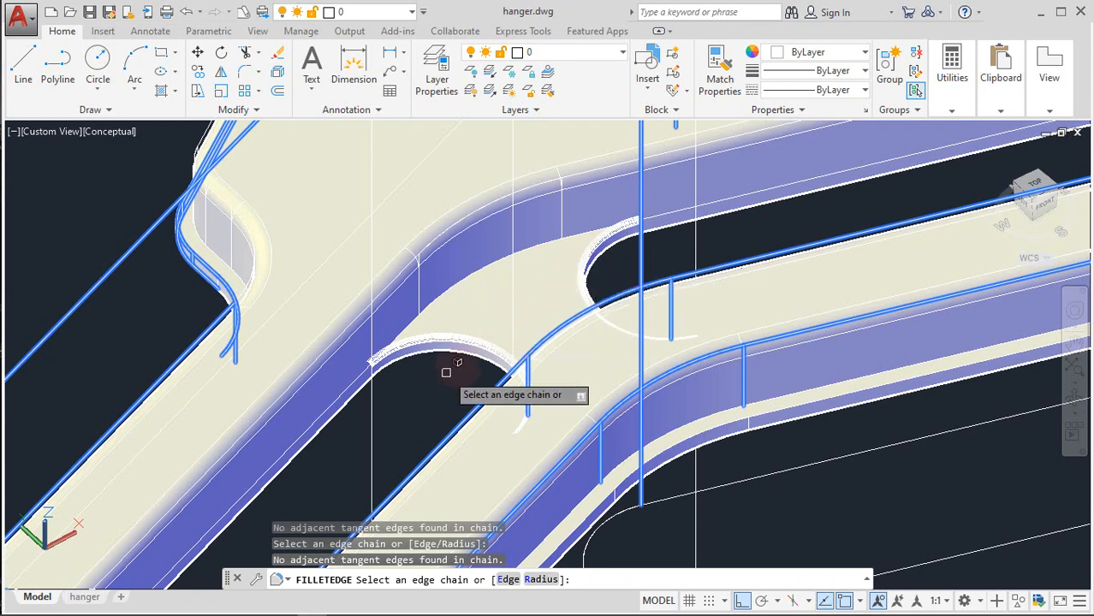
scroll(494, 355, down, 1)
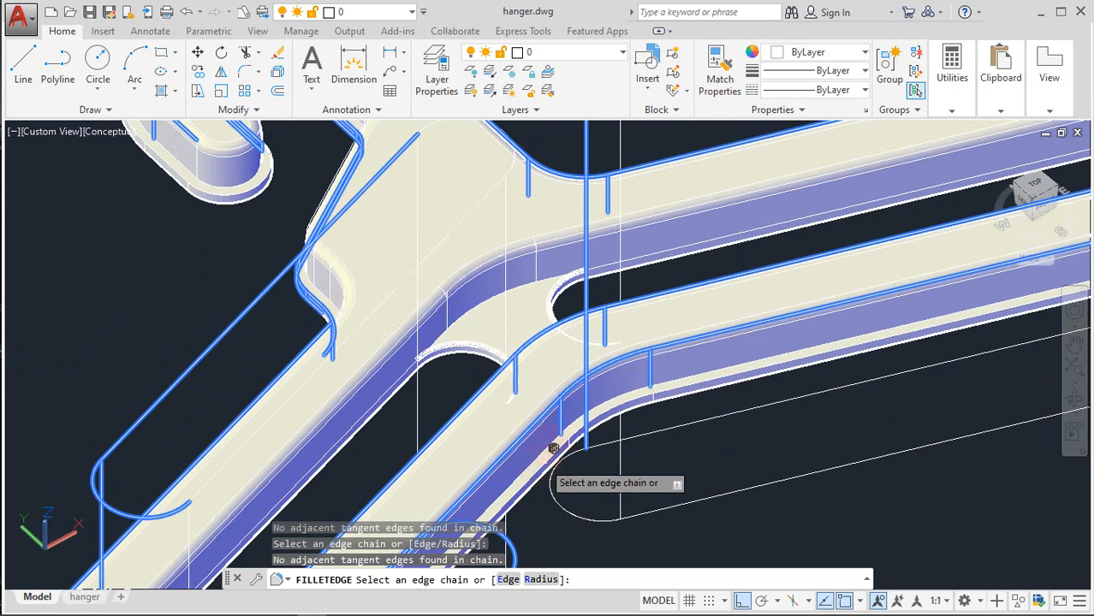
scroll(553, 448, up, 1)
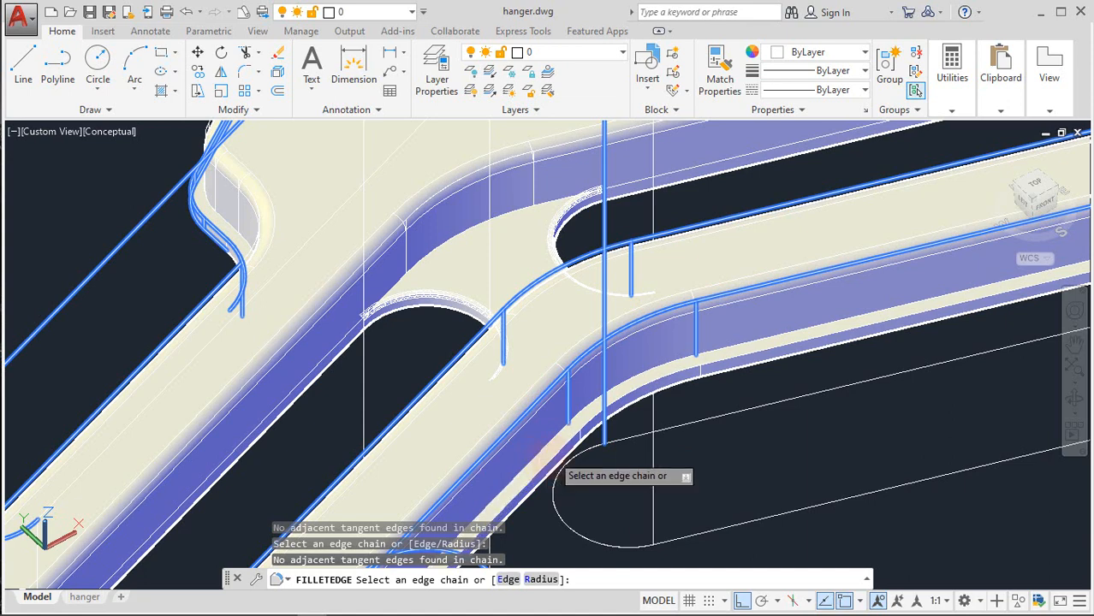
click(560, 443)
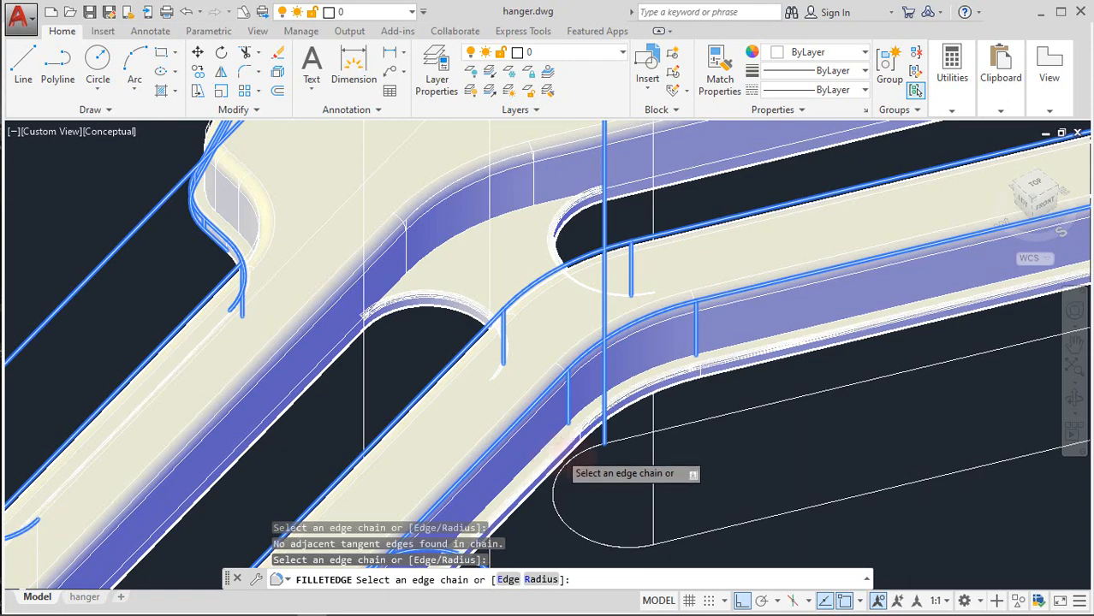
scroll(572, 471, down, 4)
shift+middle_drag(570, 503, 565, 343)
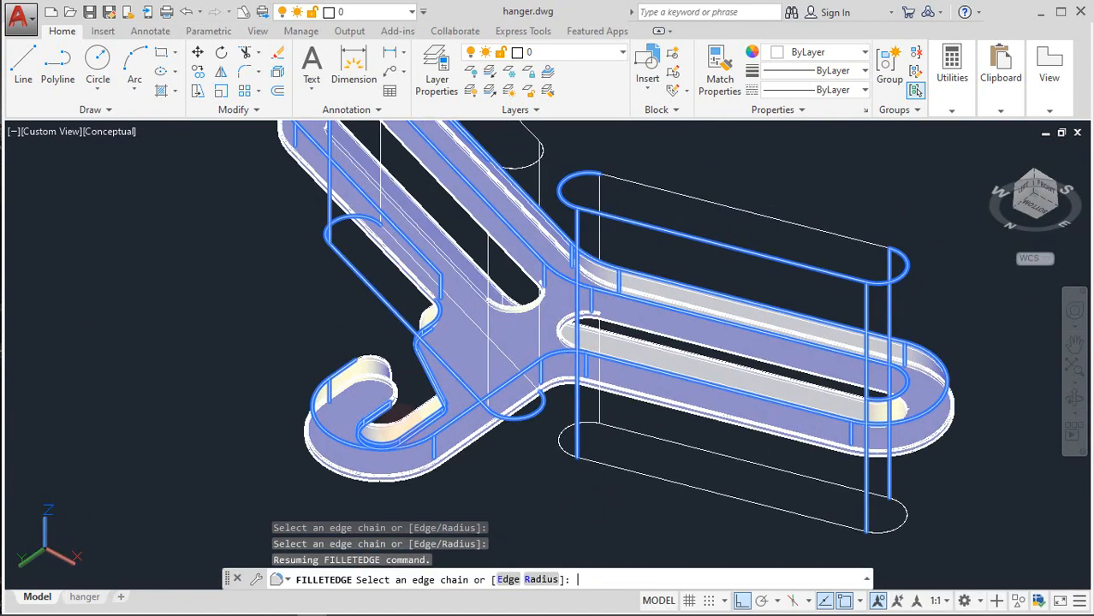
key(Return)
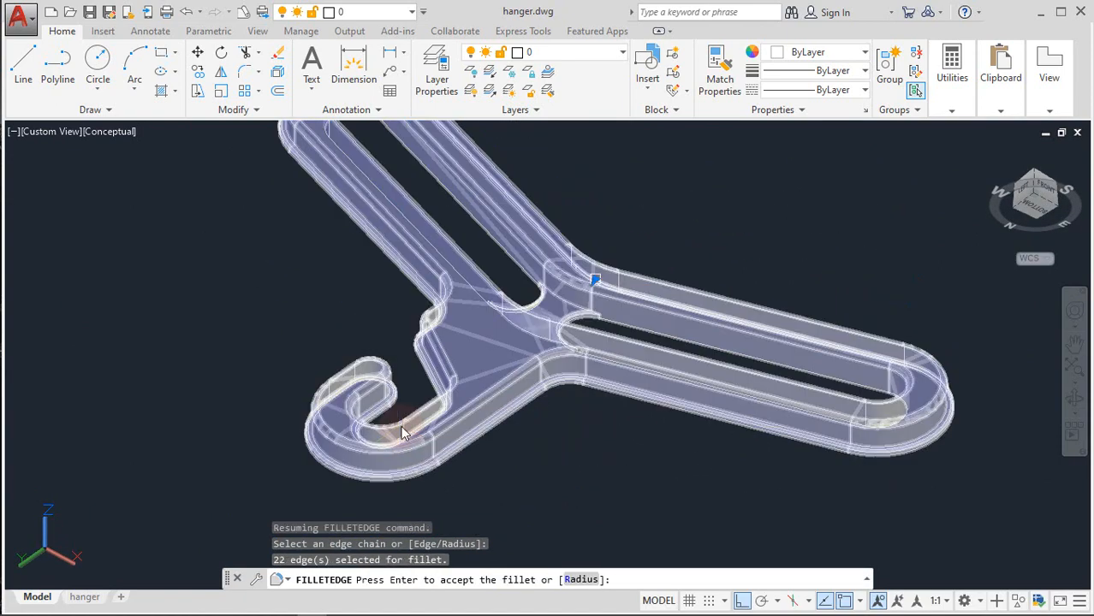
key(Return)
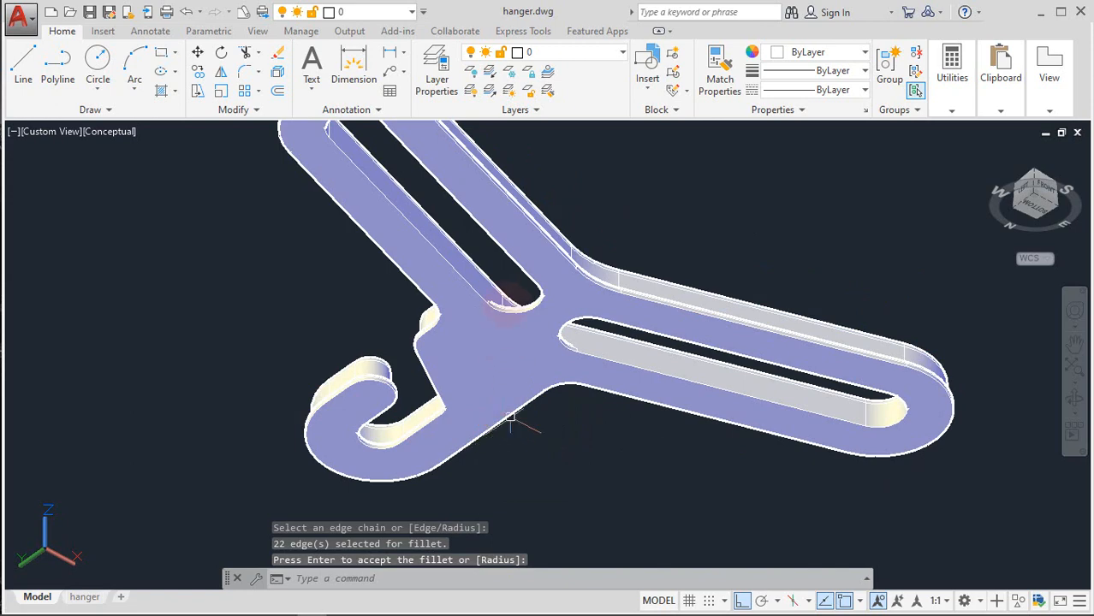
Check that the hanger selects as one solid, and switch the viewport's visual style to Realistic
click(500, 304)
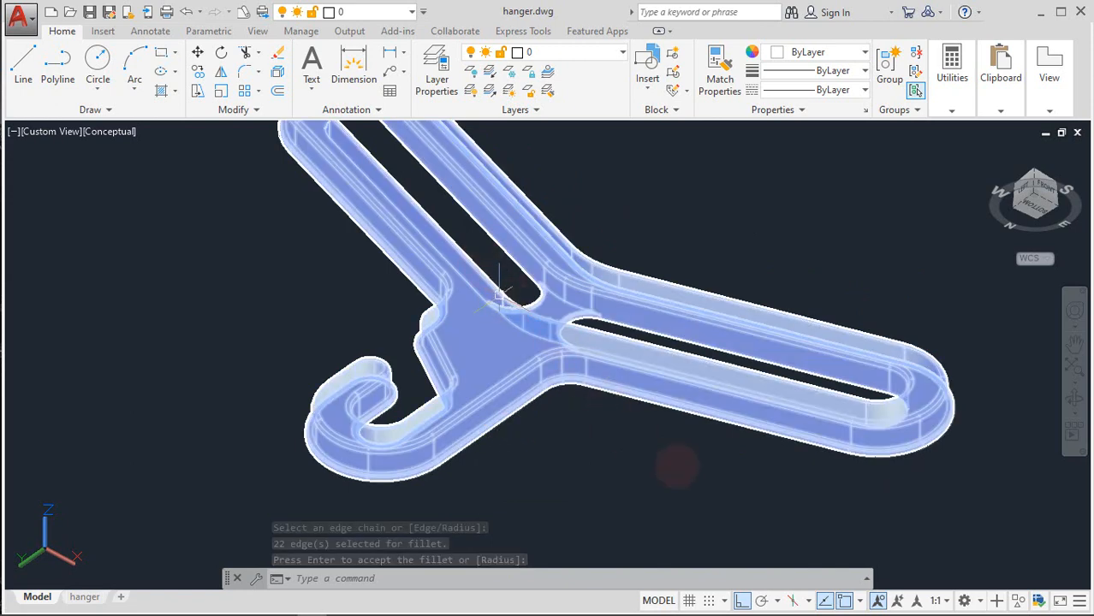
key(Return)
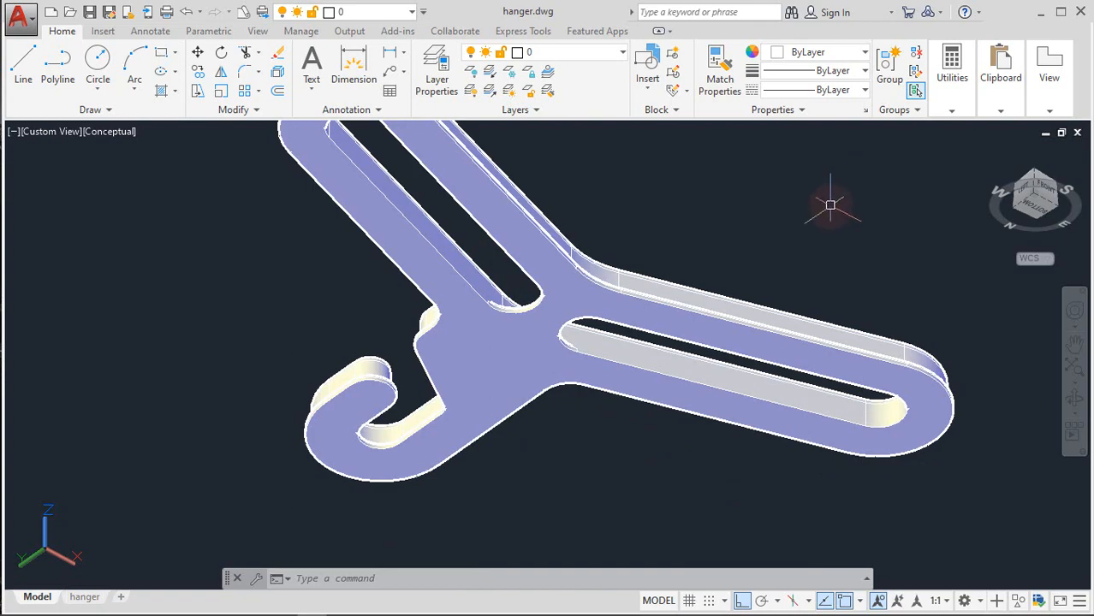
shift+middle_drag(822, 212, 690, 413)
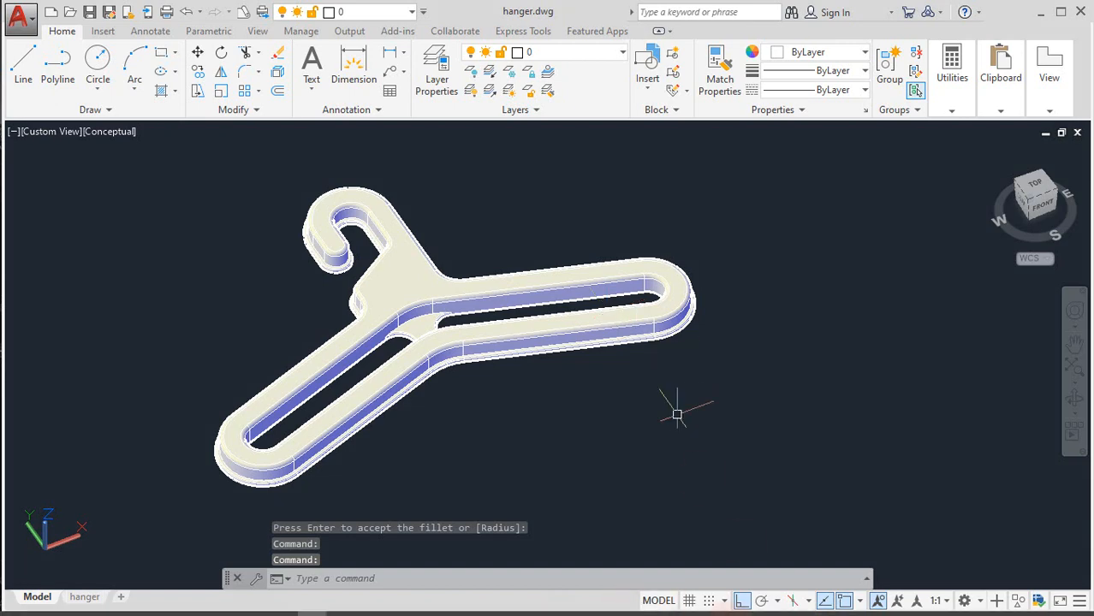
click(745, 433)
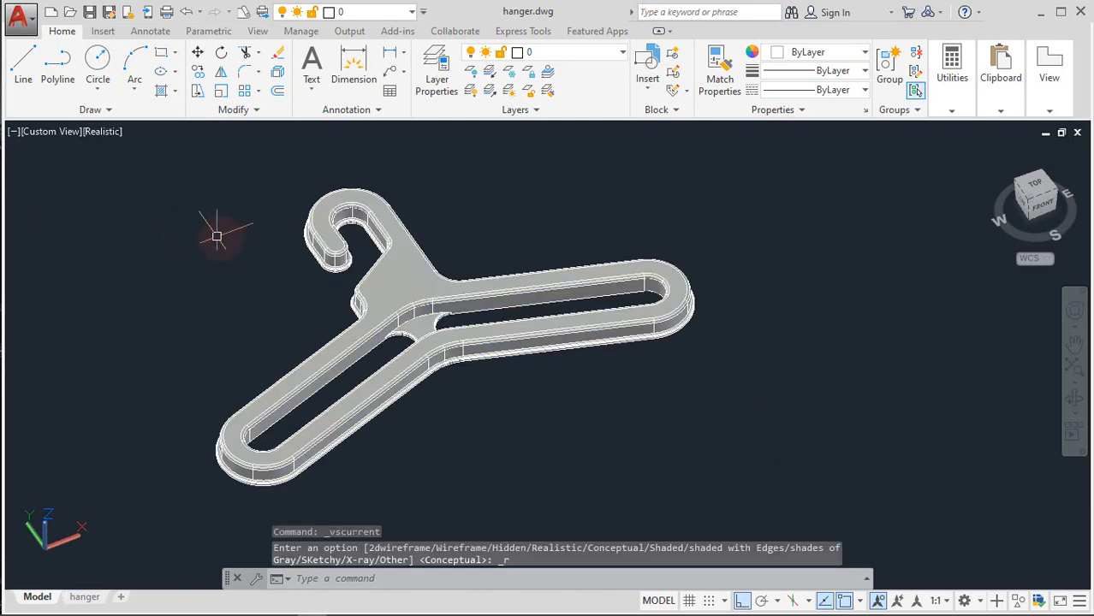
middle_drag(232, 249, 94, 249)
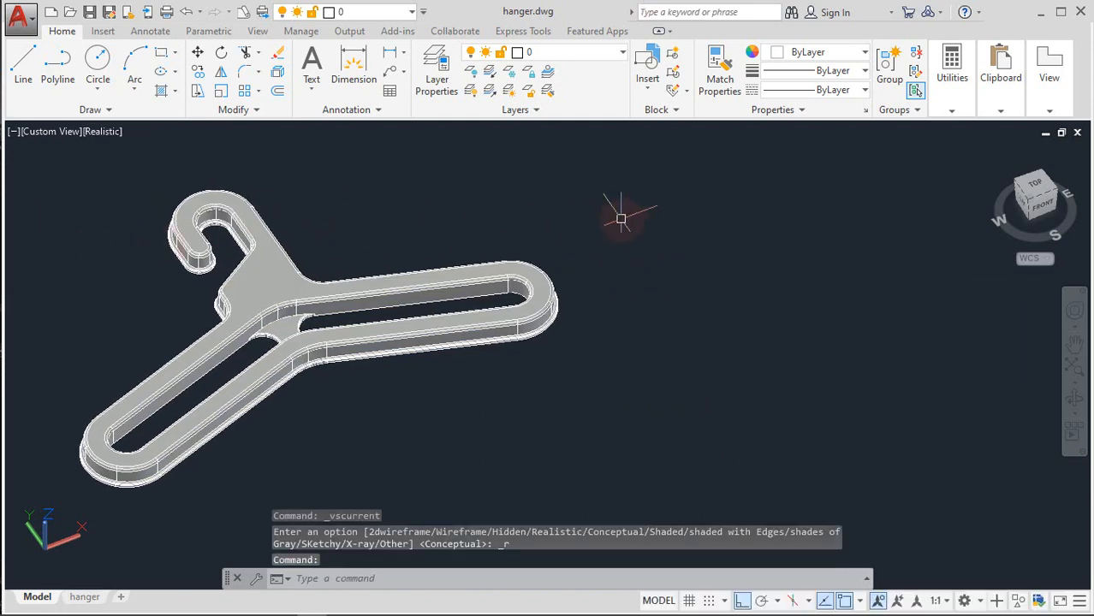
Open the Materials Browser and assign Birch - Solid Natural Low Gloss from the Autodesk Library's Wood category to the hanger solid
text(ma)
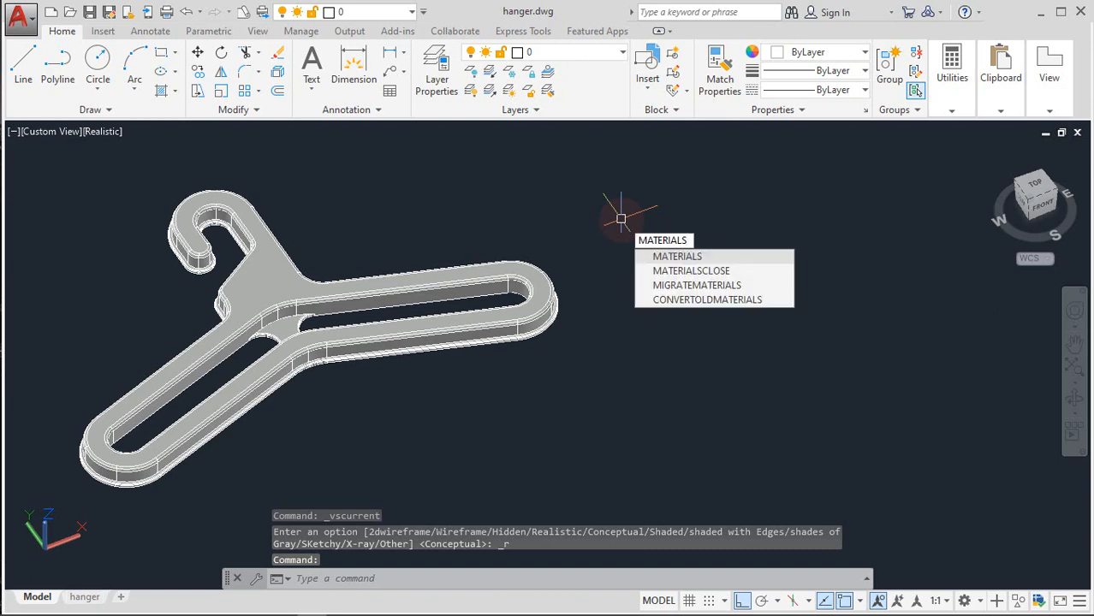
key(Return)
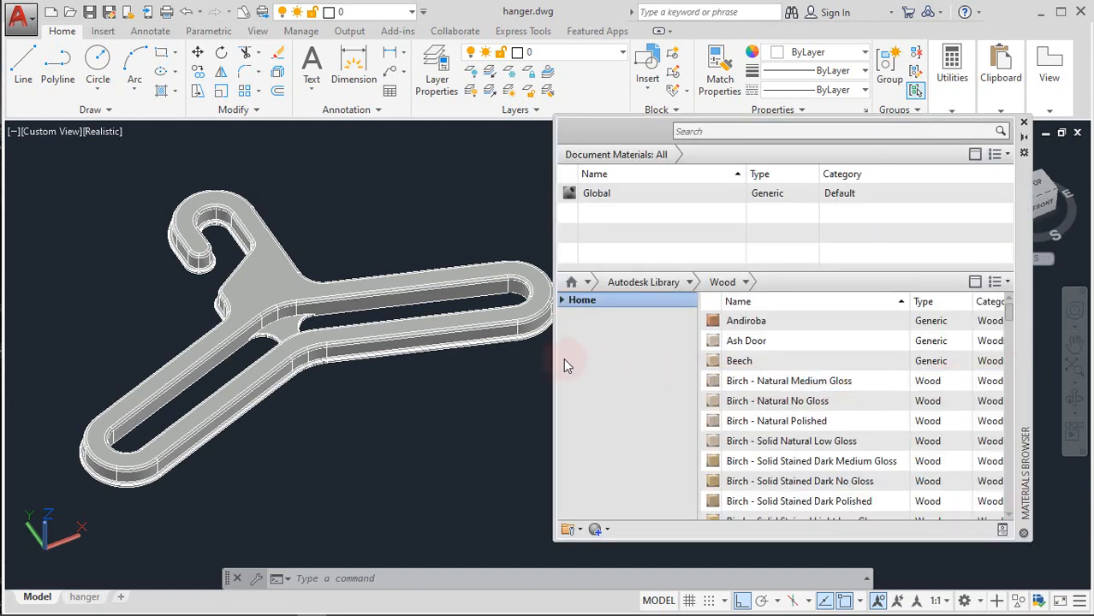
click(458, 334)
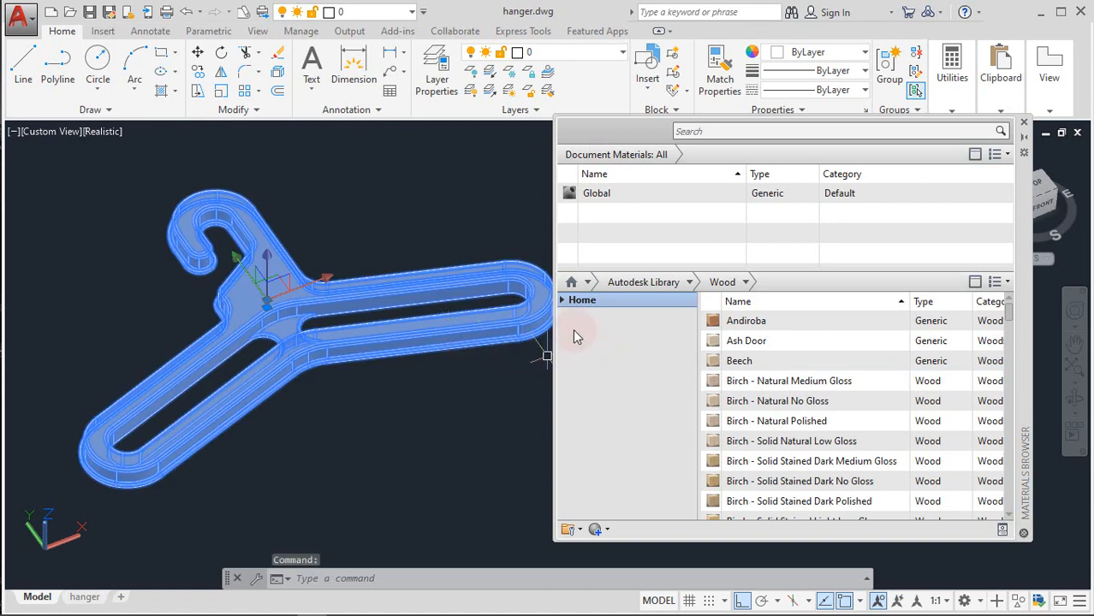
click(563, 301)
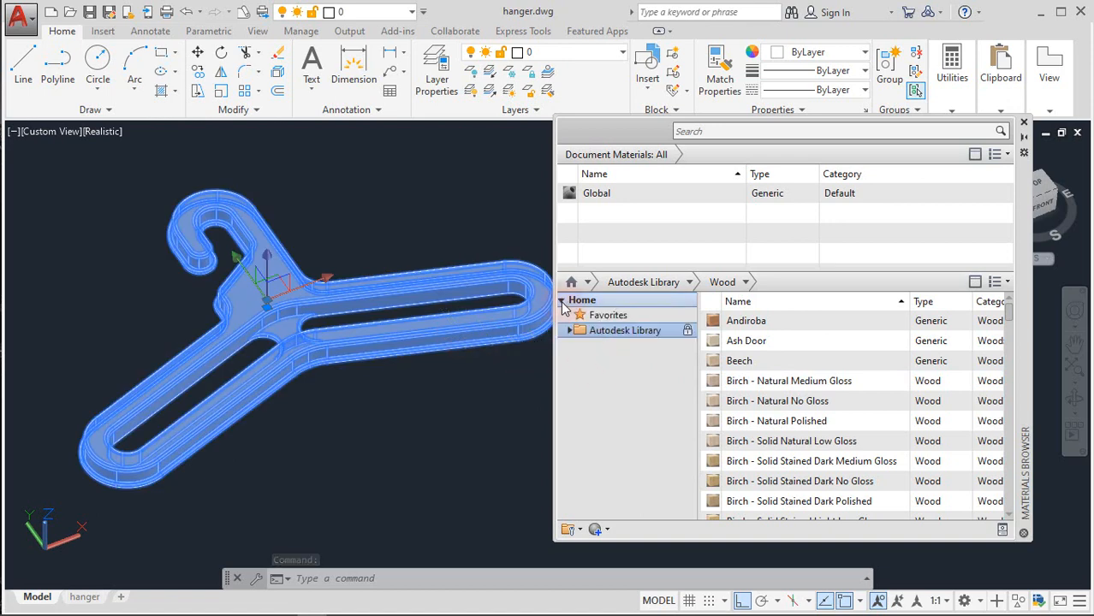
click(569, 331)
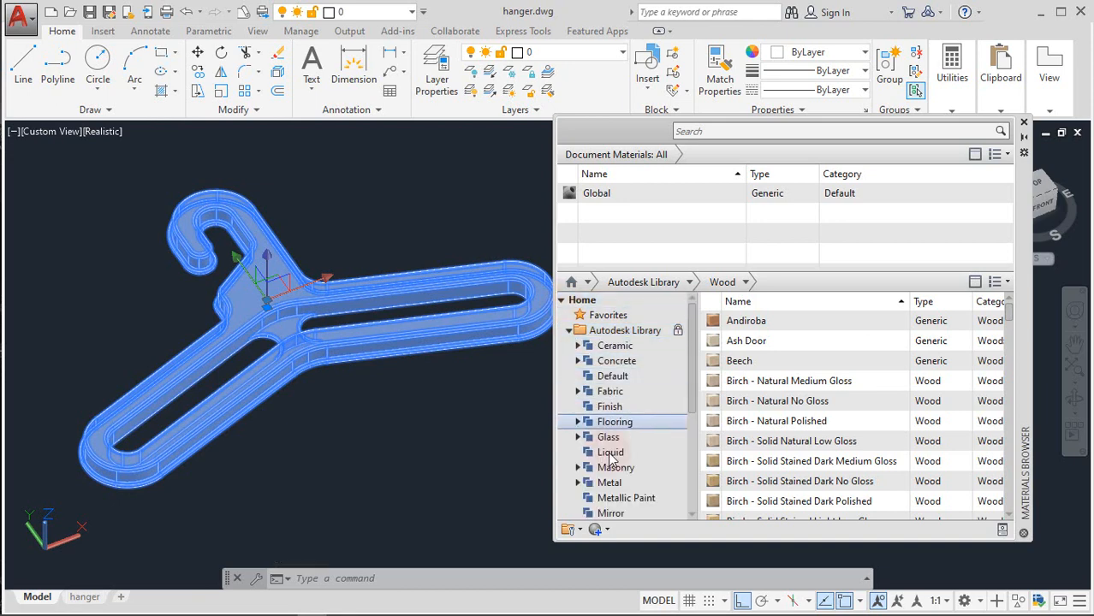
scroll(615, 476, down, 2)
scroll(614, 483, down, 2)
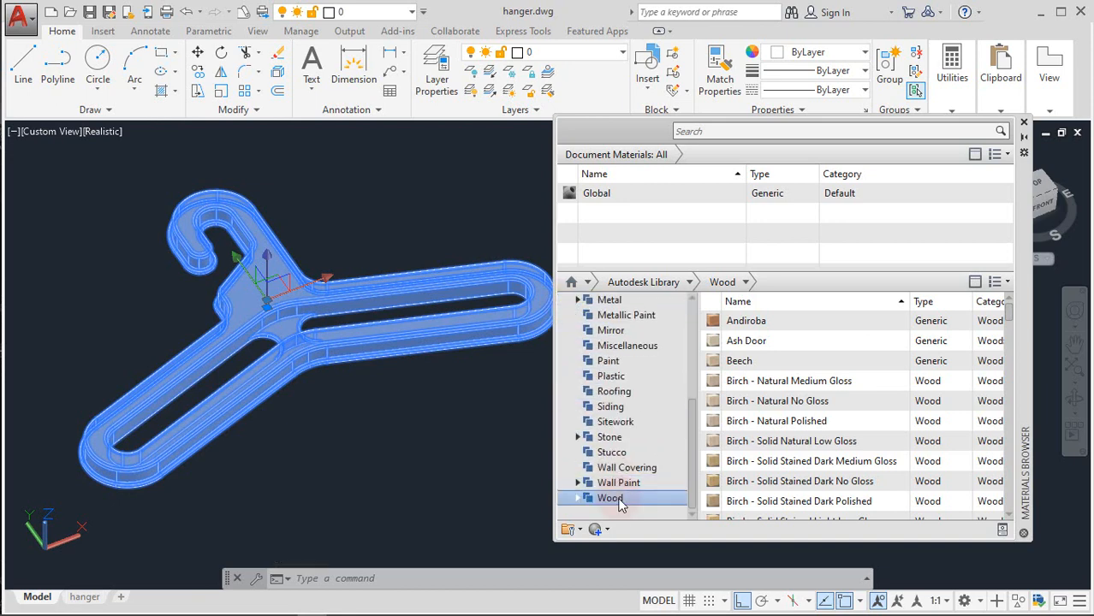
scroll(741, 347, down, 2)
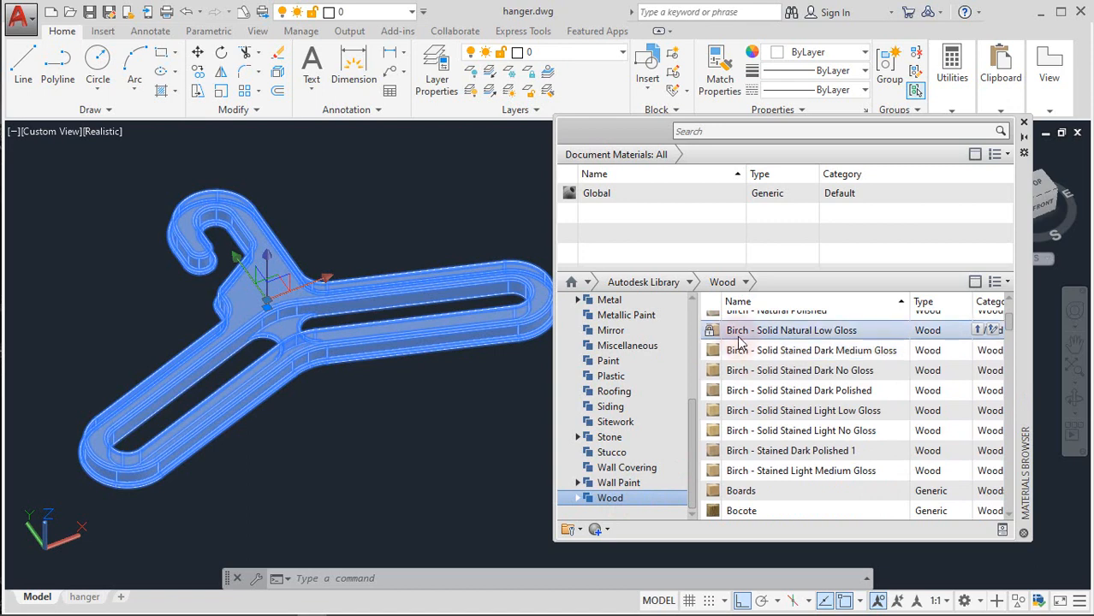
right_click(741, 343)
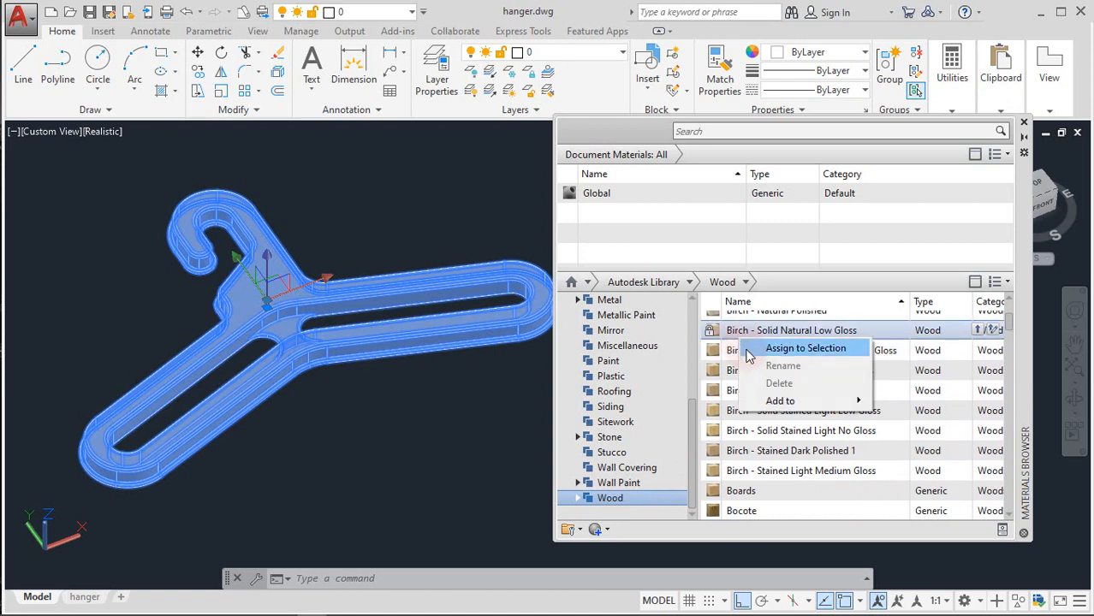
click(788, 346)
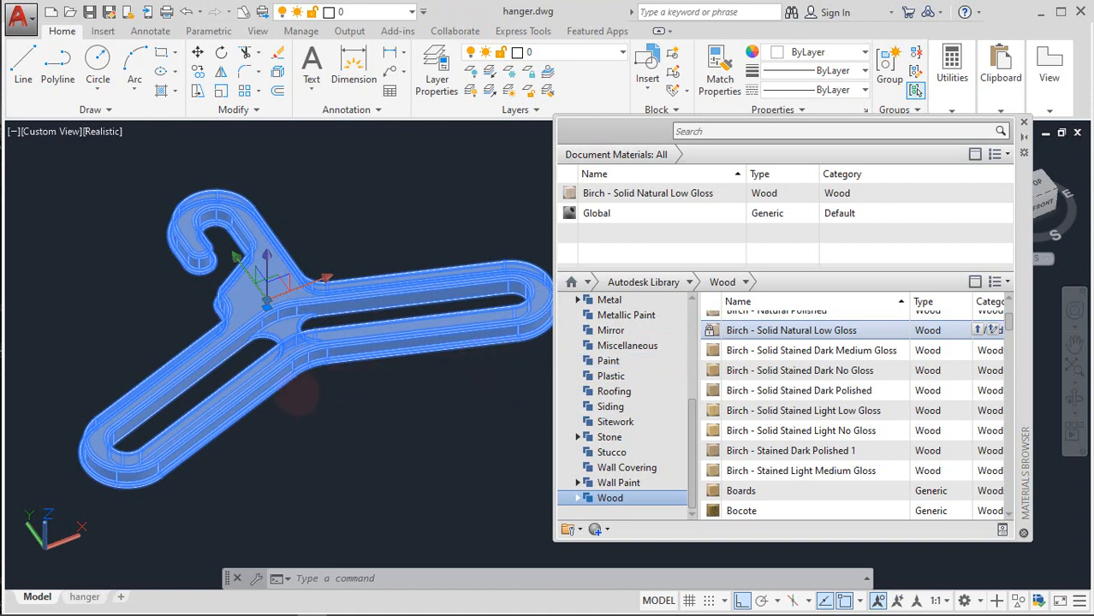
key(Escape)
key(Escape)
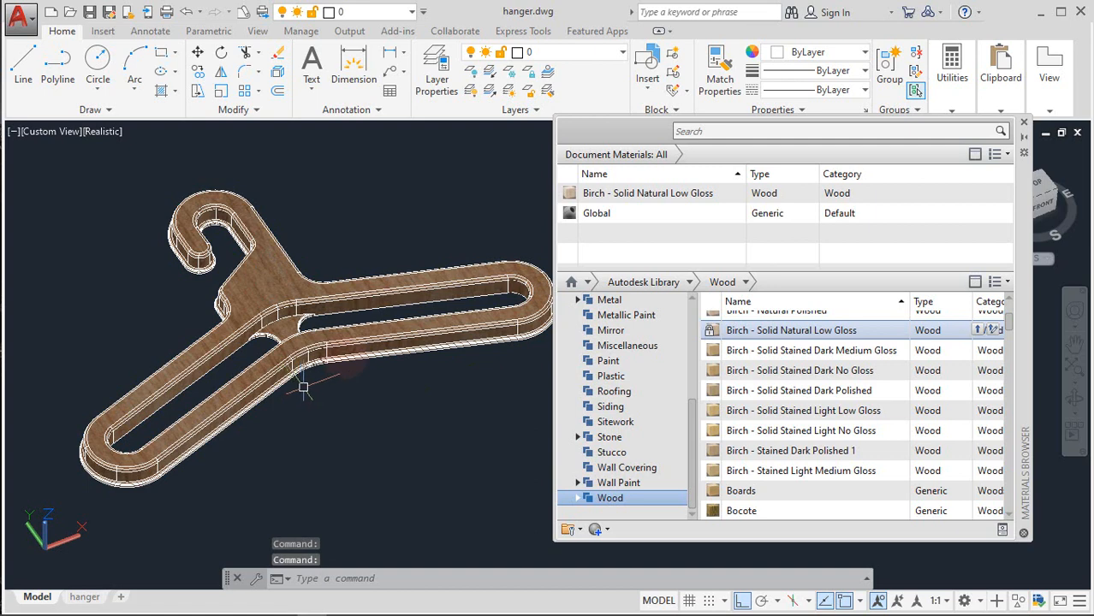
Assign the Beech wood material to the hanger solid instead and close the Materials Browser
click(343, 352)
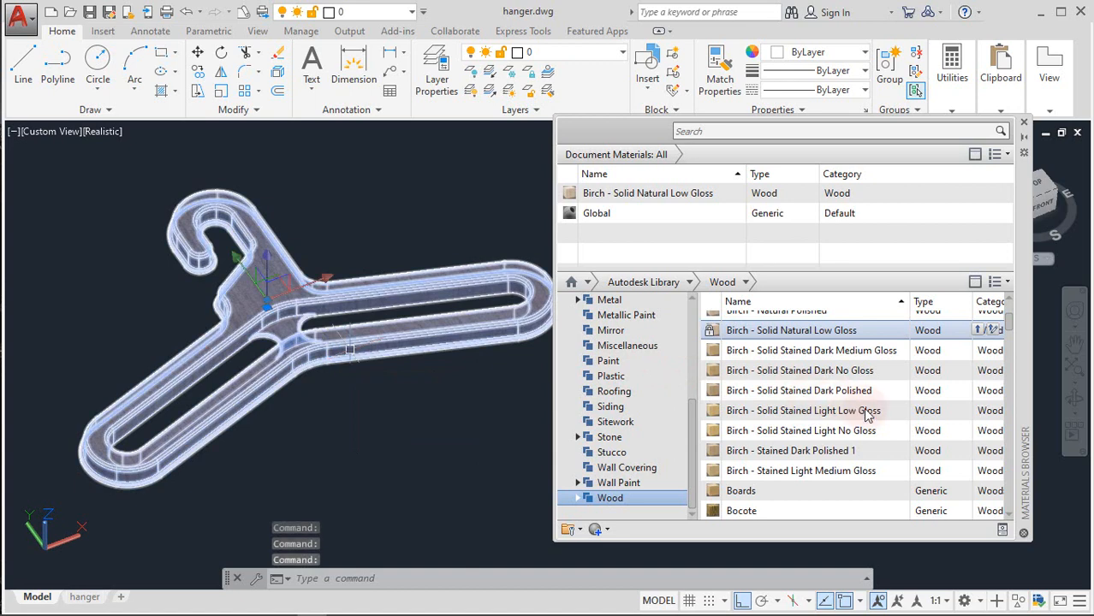
scroll(770, 443, up, 2)
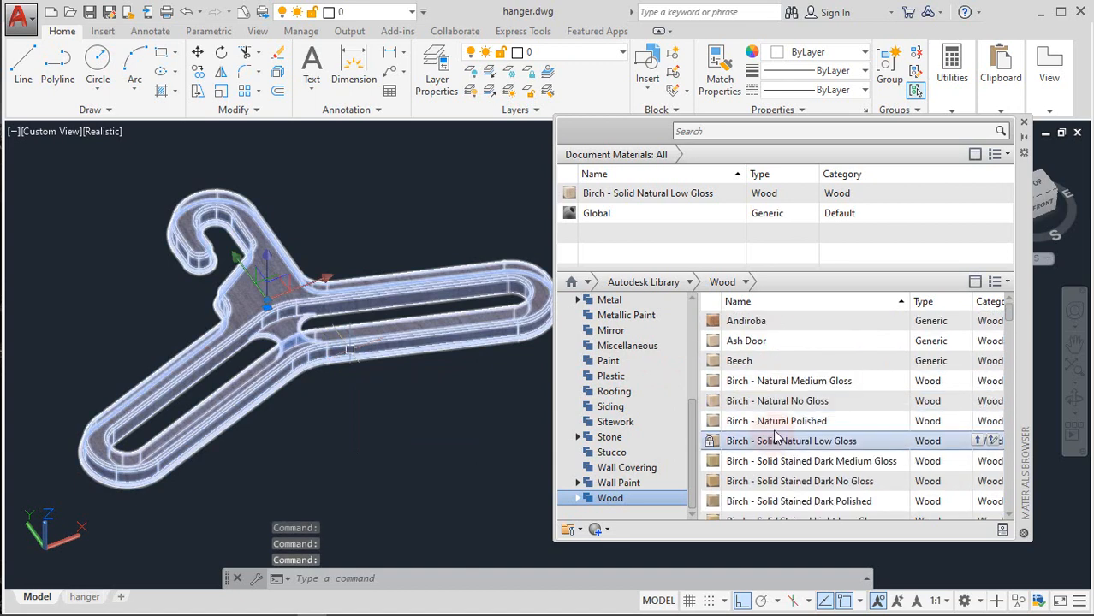
right_click(765, 361)
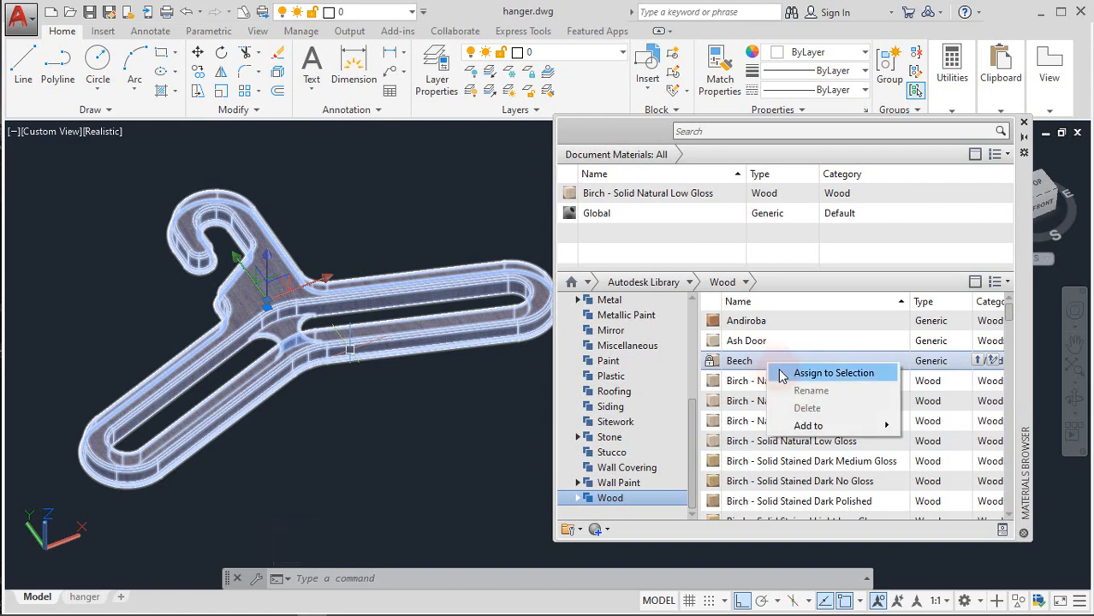
click(830, 374)
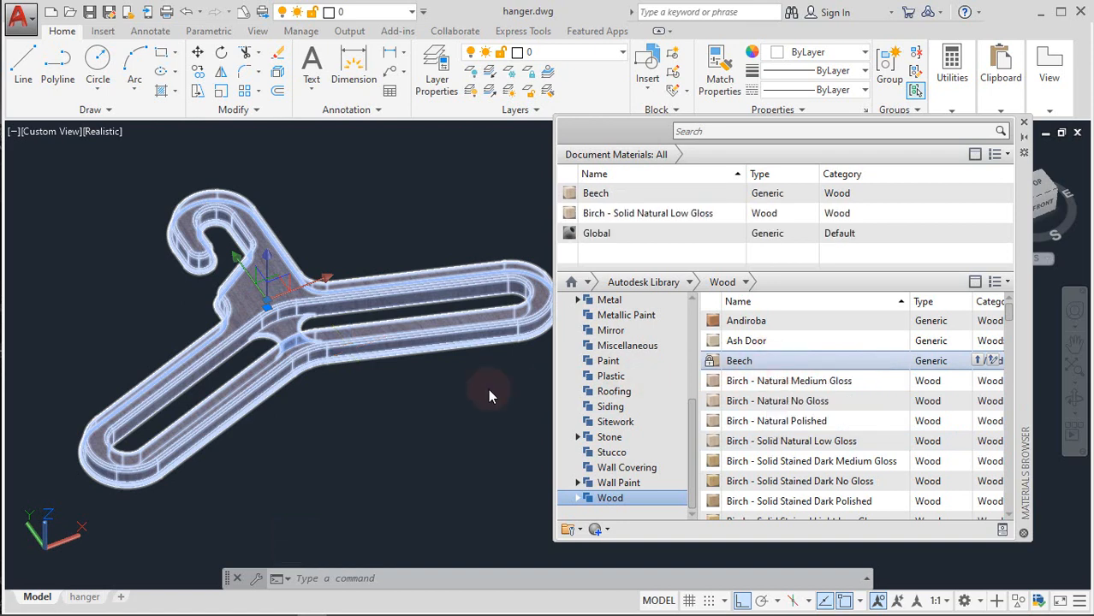
key(Escape)
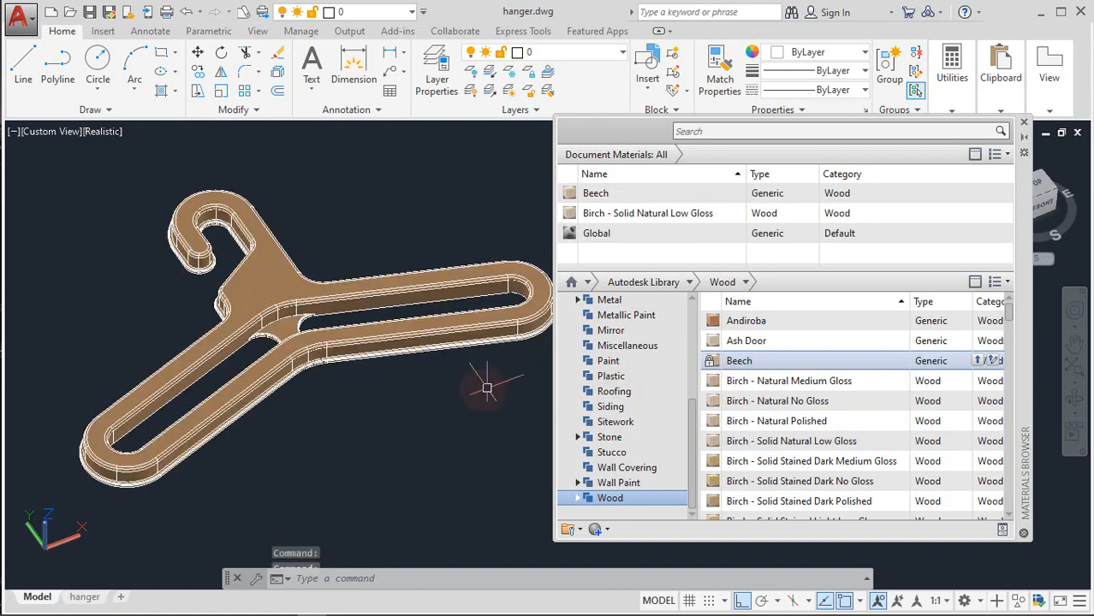
click(487, 388)
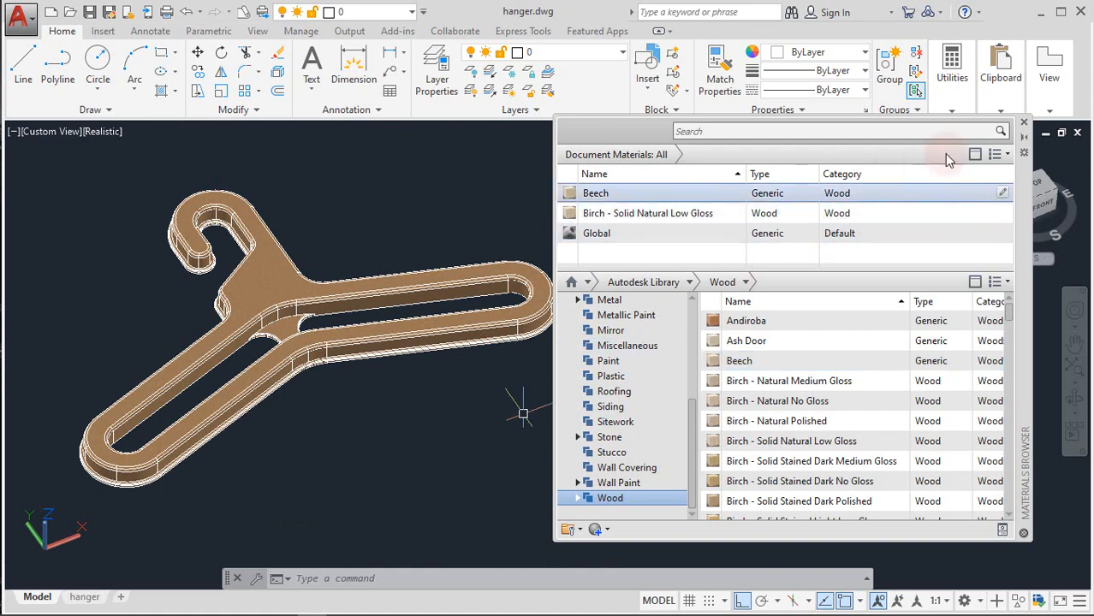
click(1025, 126)
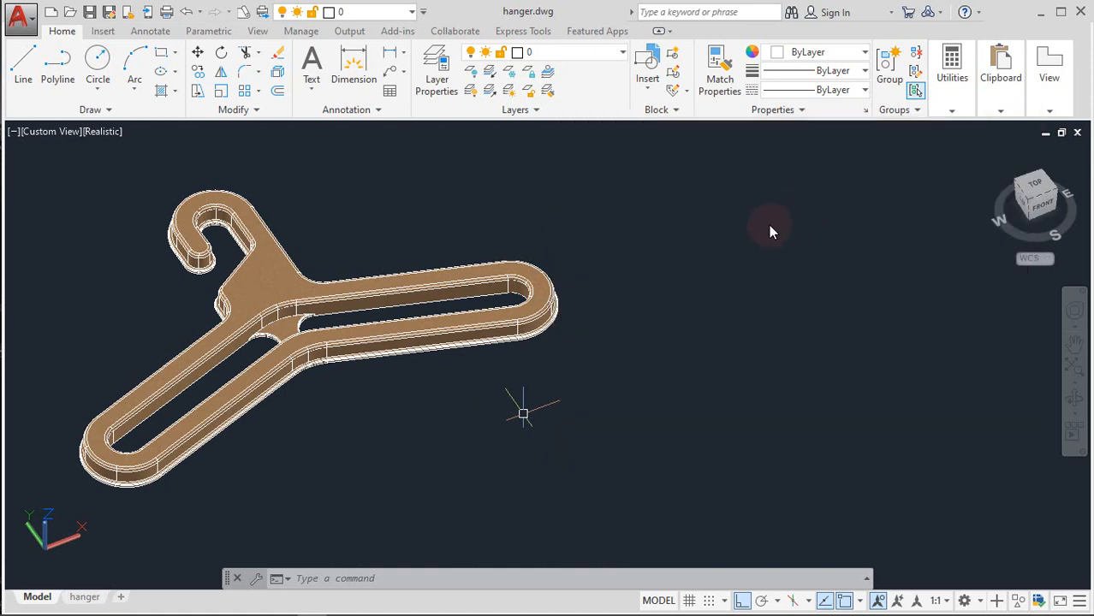
Switch the viewport from the custom view to the Top view with the whole hanger in sight
drag(578, 330, 736, 341)
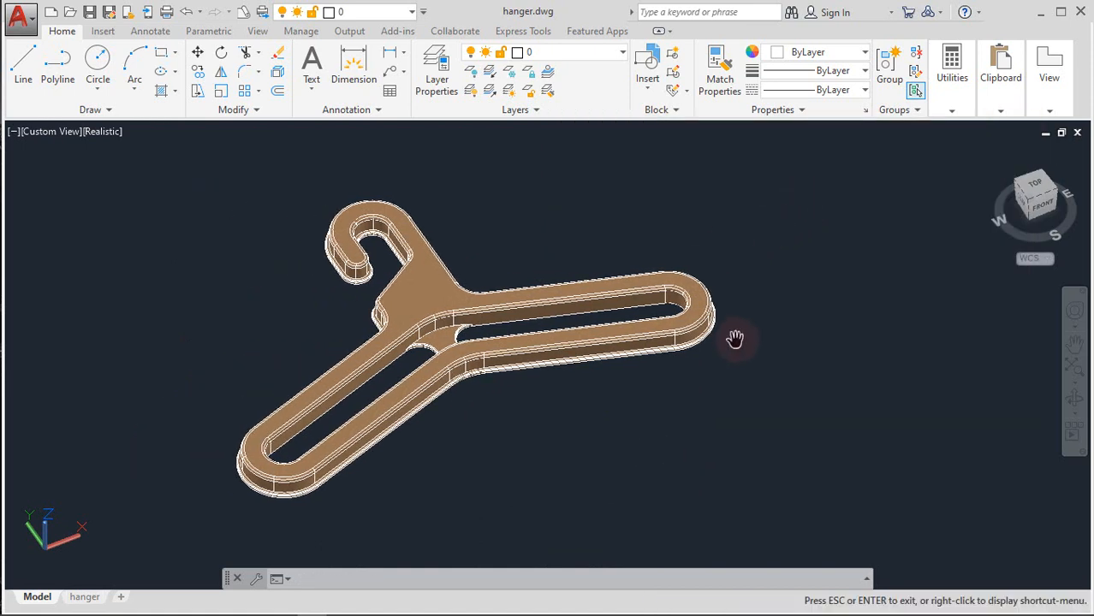
key(Escape)
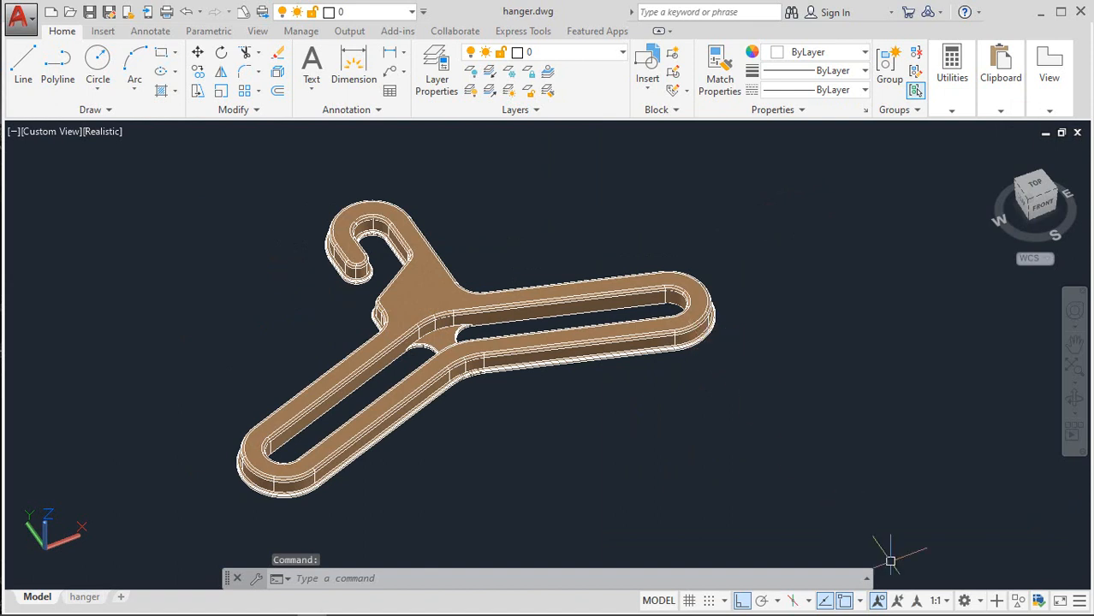
scroll(711, 215, down, 2)
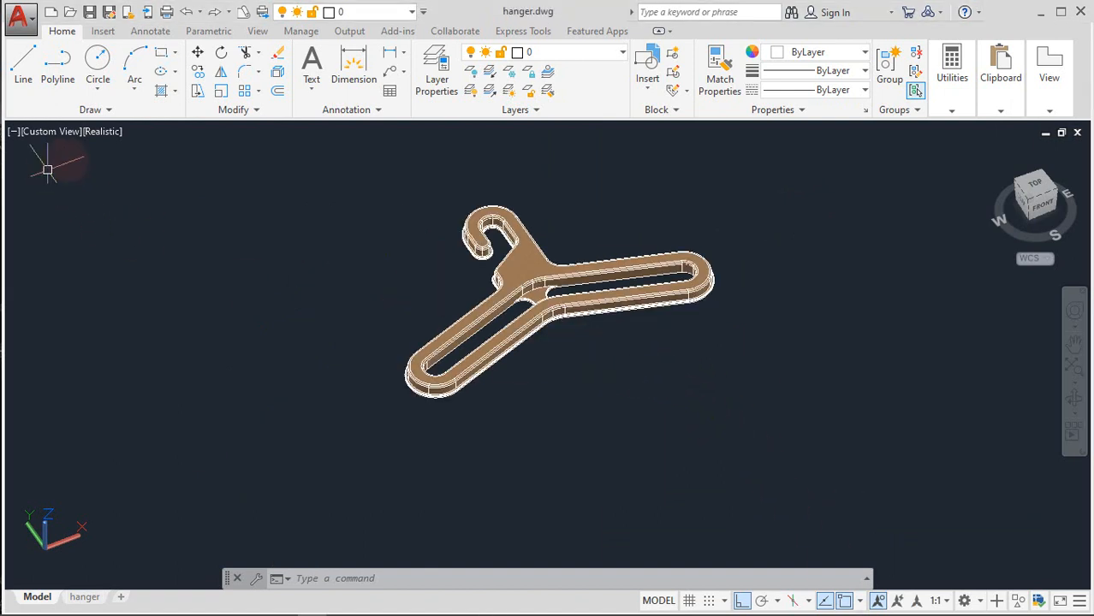
click(49, 133)
click(75, 171)
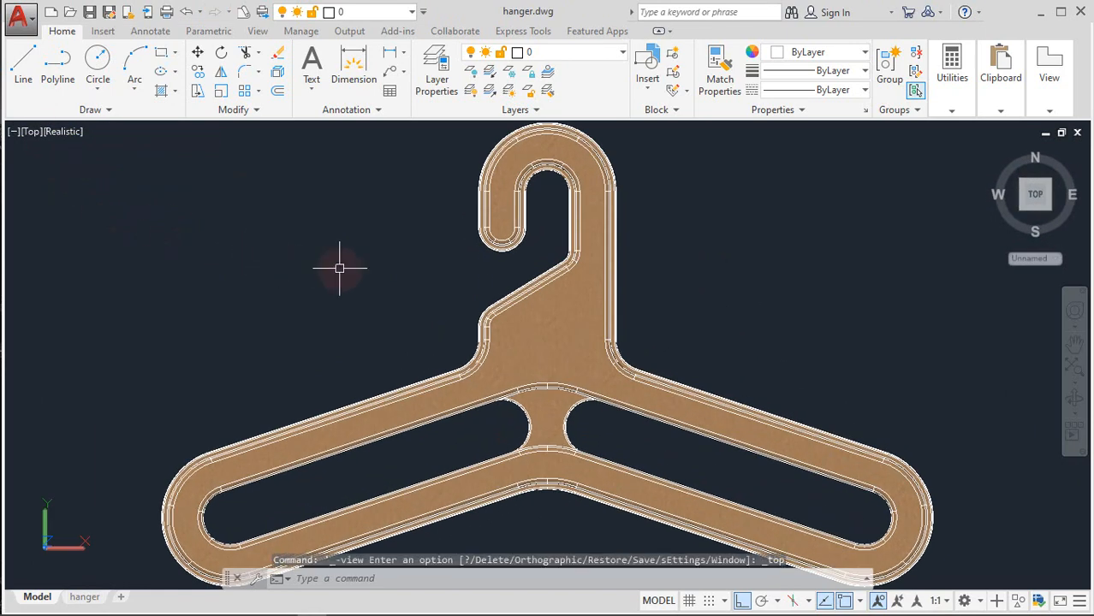
scroll(340, 268, down, 1)
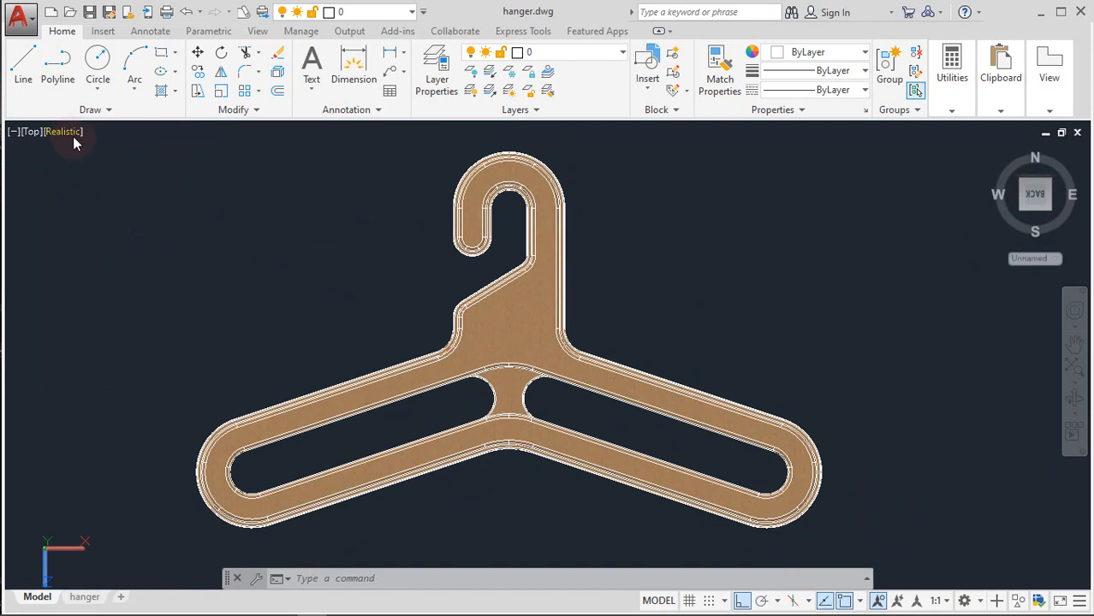
Undo the preceding slice and move operations on the hanger in the 2D Wireframe view
key(Escape)
key(ctrl+z)
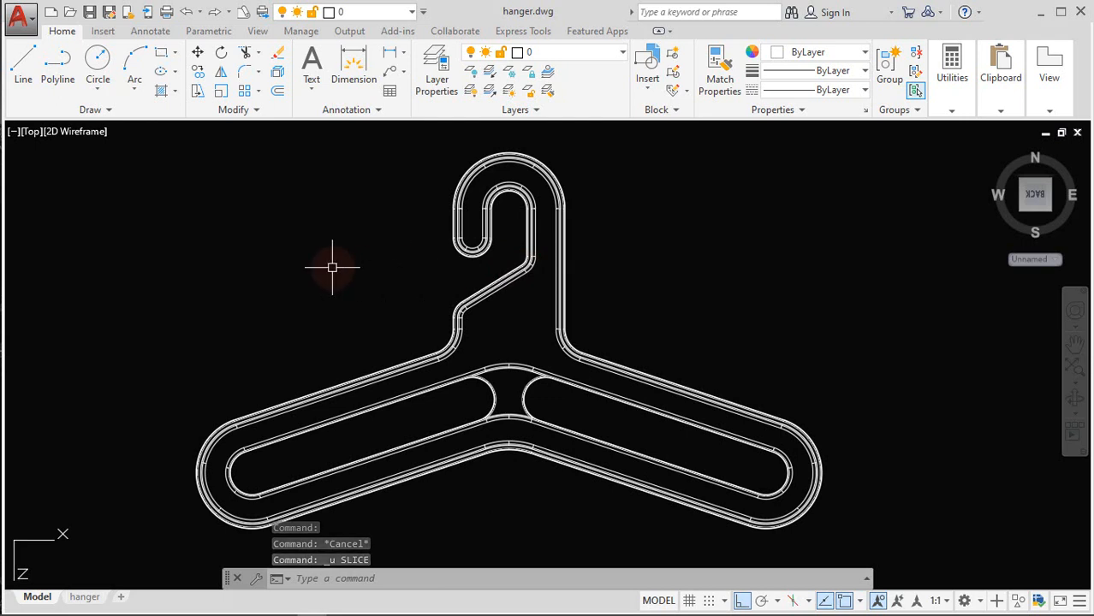
key(ctrl+z)
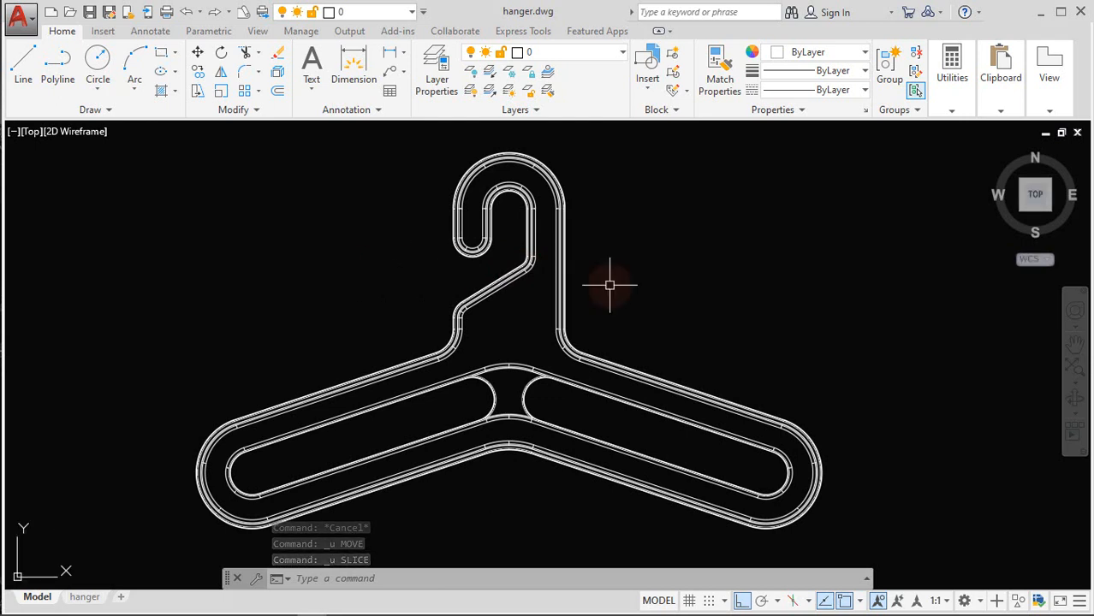
Slice the hanger solids horizontally through the hook's neck, level with the hook tip's lowest point, keeping both sides
text(slice)
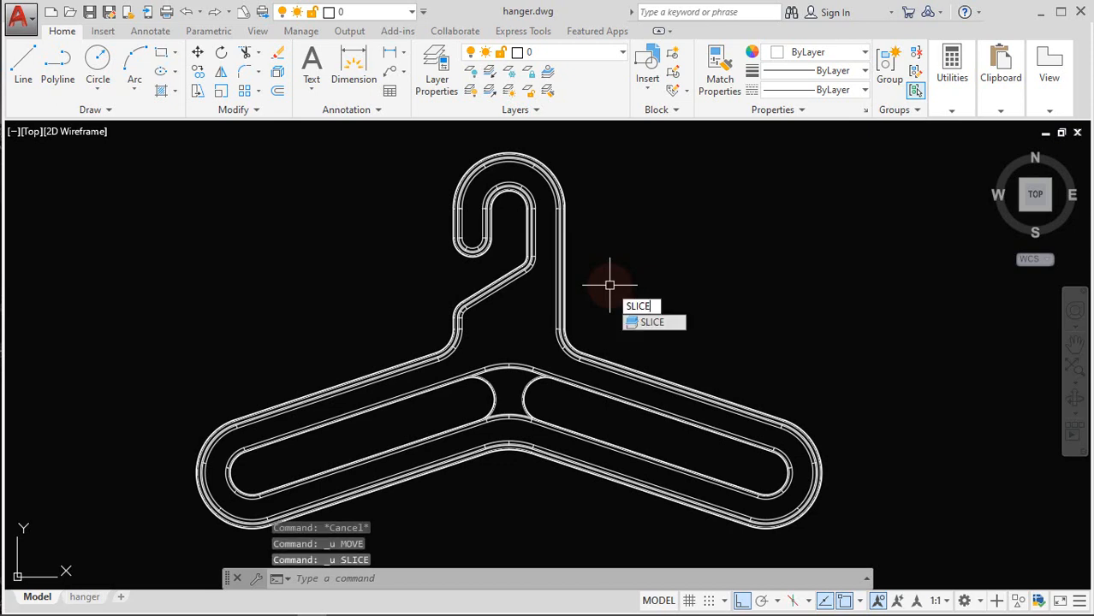
key(Return)
click(613, 285)
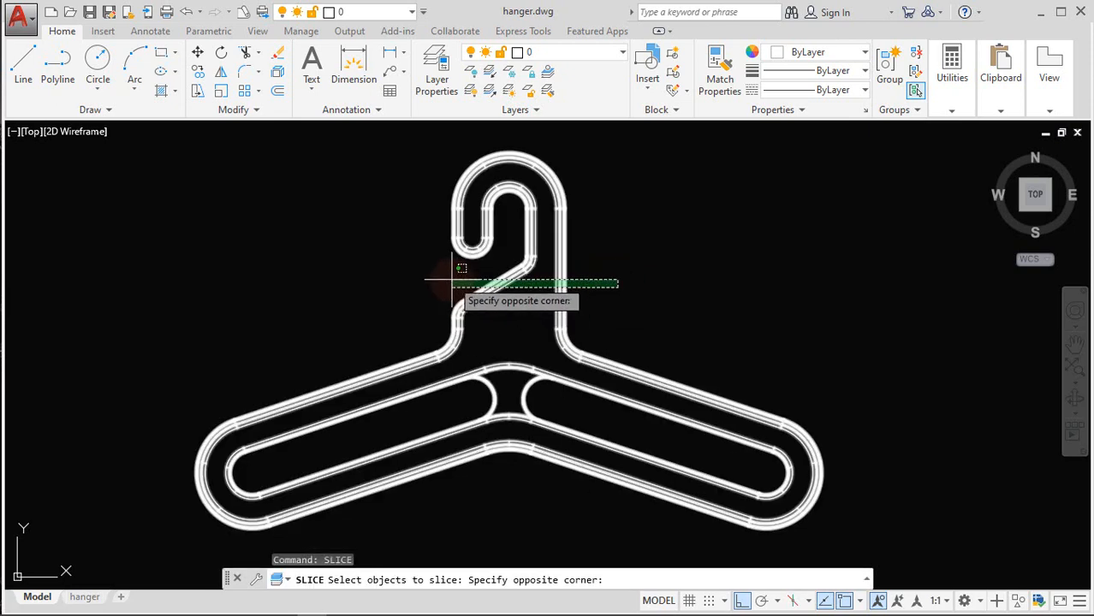
click(467, 275)
key(Return)
click(471, 240)
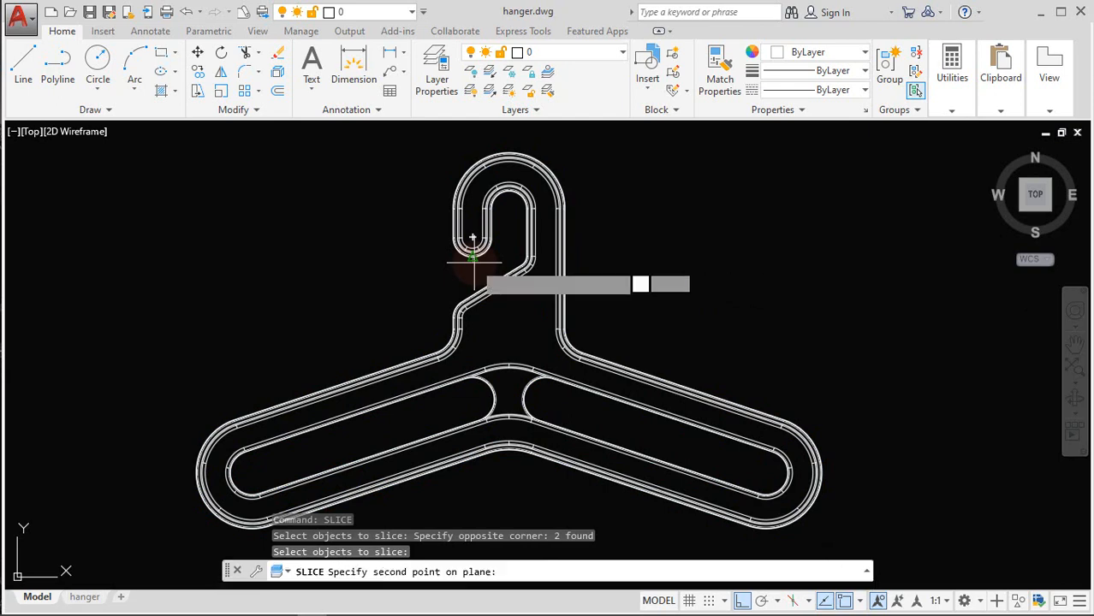
click(635, 250)
key(Return)
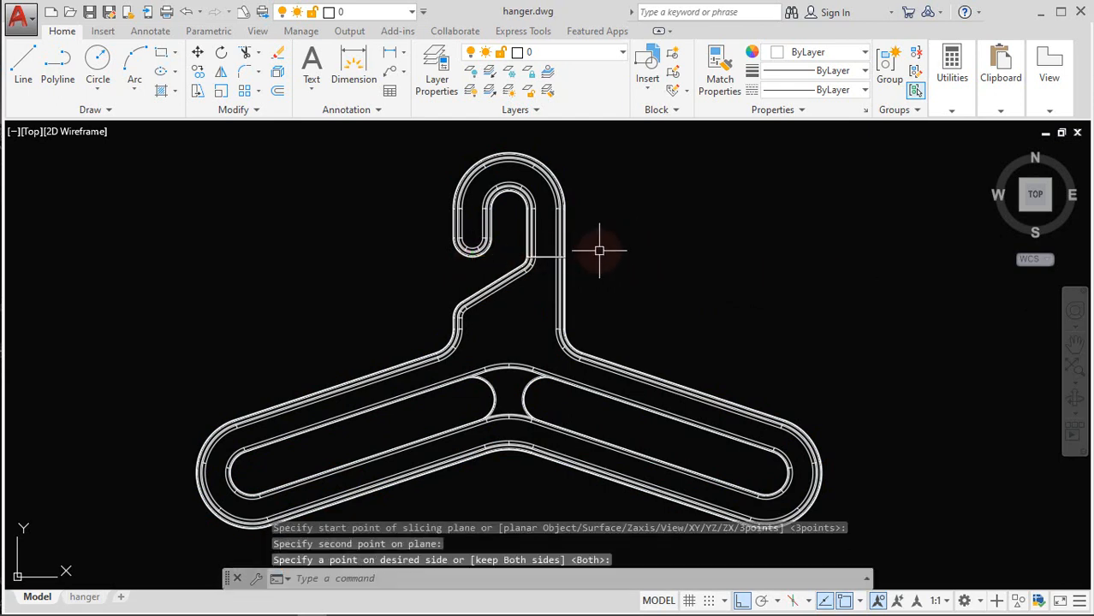
Move the cut-off hook part 30 units straight up, away from the hanger body
text(M)
key(Return)
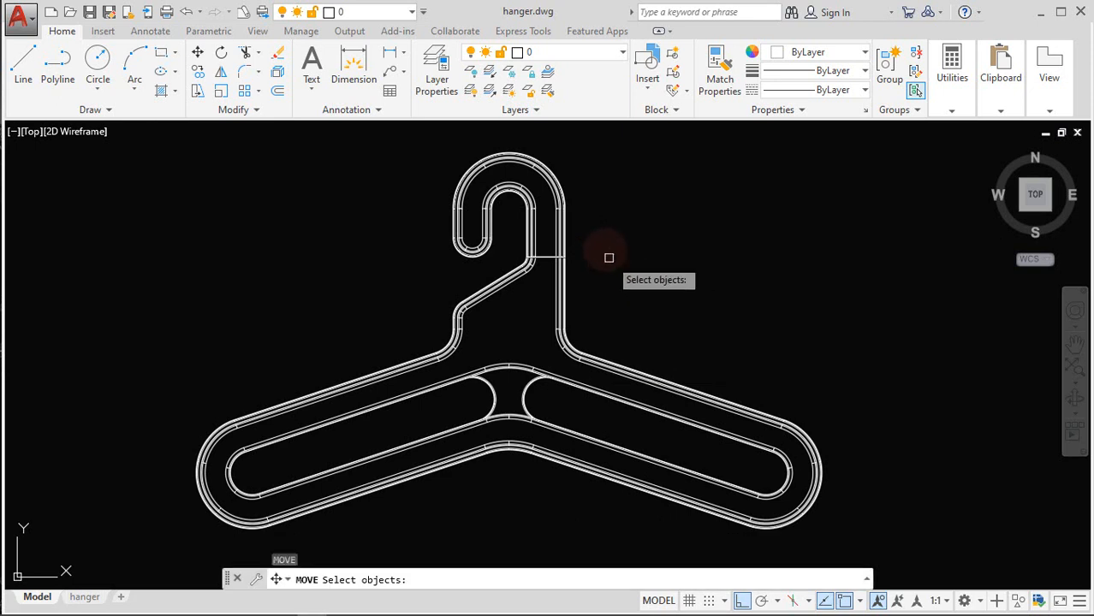
click(603, 250)
click(509, 218)
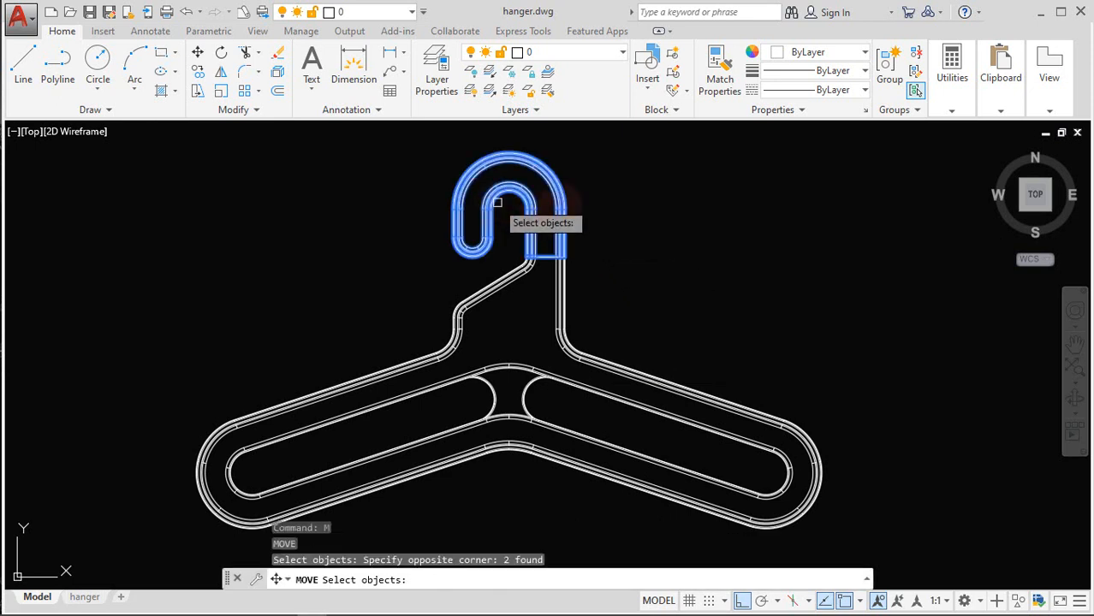
key(Return)
click(615, 272)
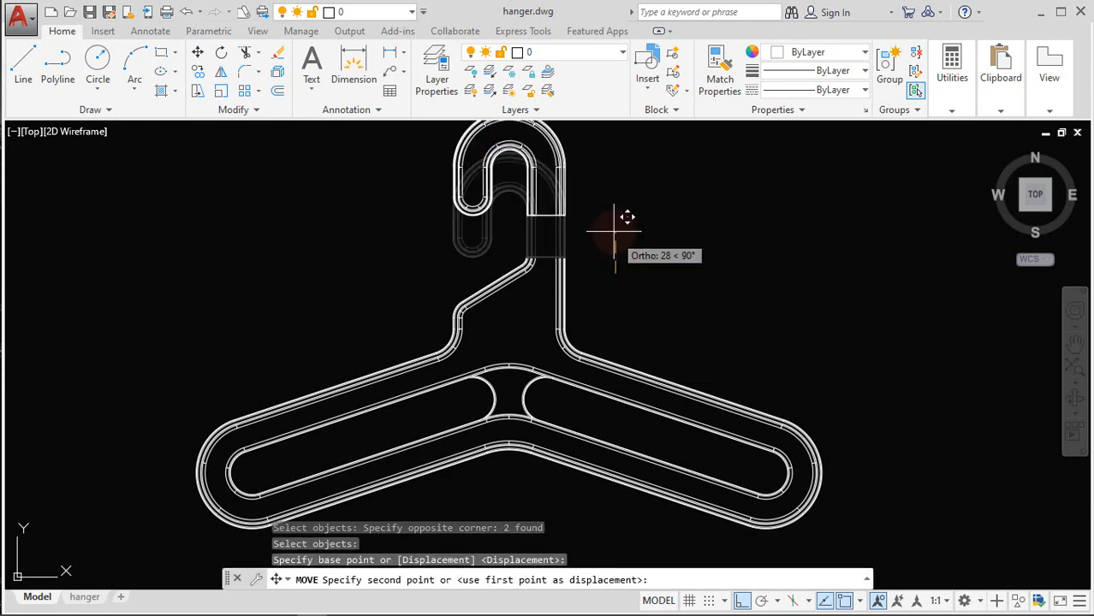
text(30)
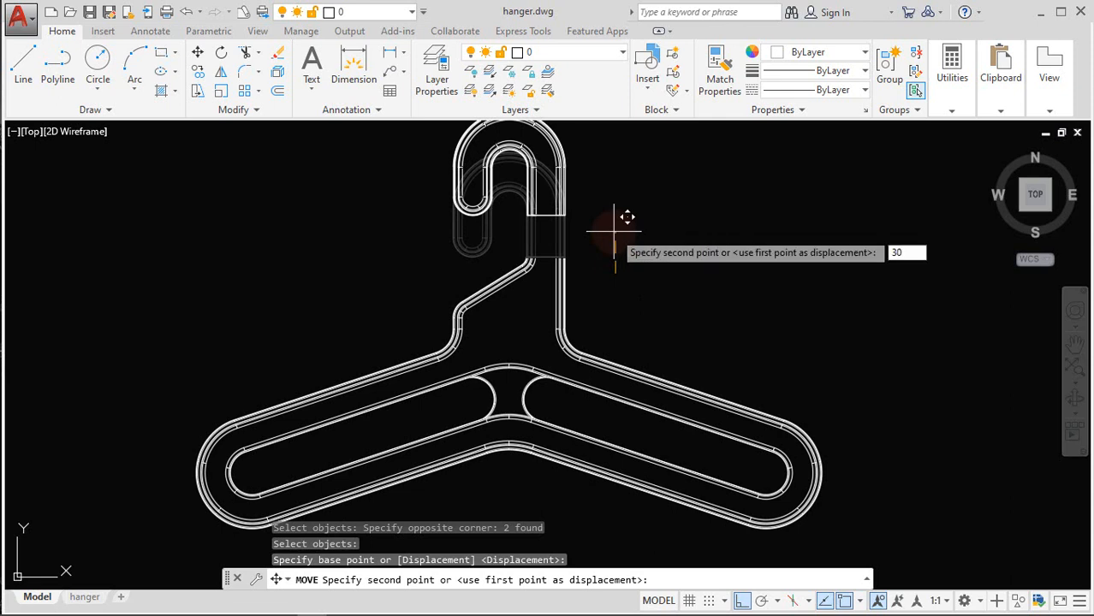
key(Return)
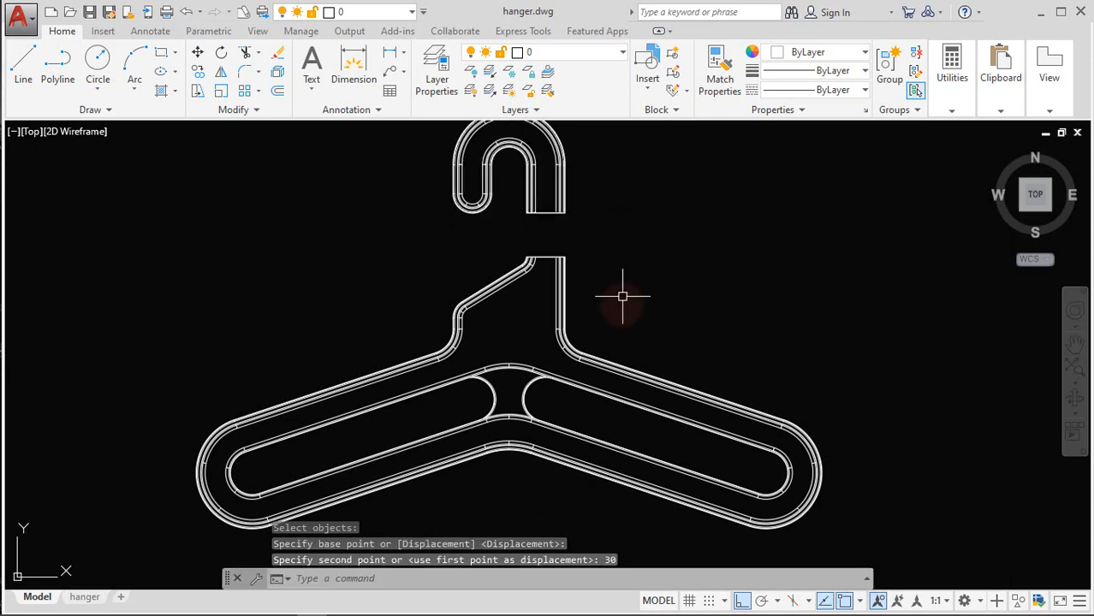
Extend the hook's cut end face by 30 toward the hanger body with PRESSPULL to close the gap
scroll(623, 300, down, 2)
shift+middle_drag(622, 308, 637, 250)
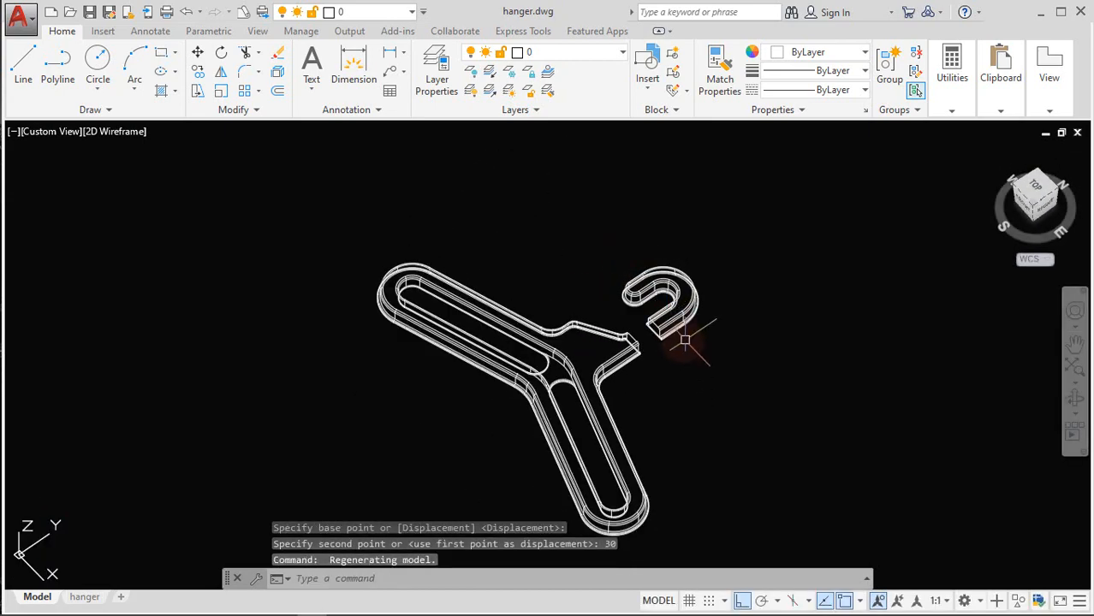
scroll(681, 338, up, 5)
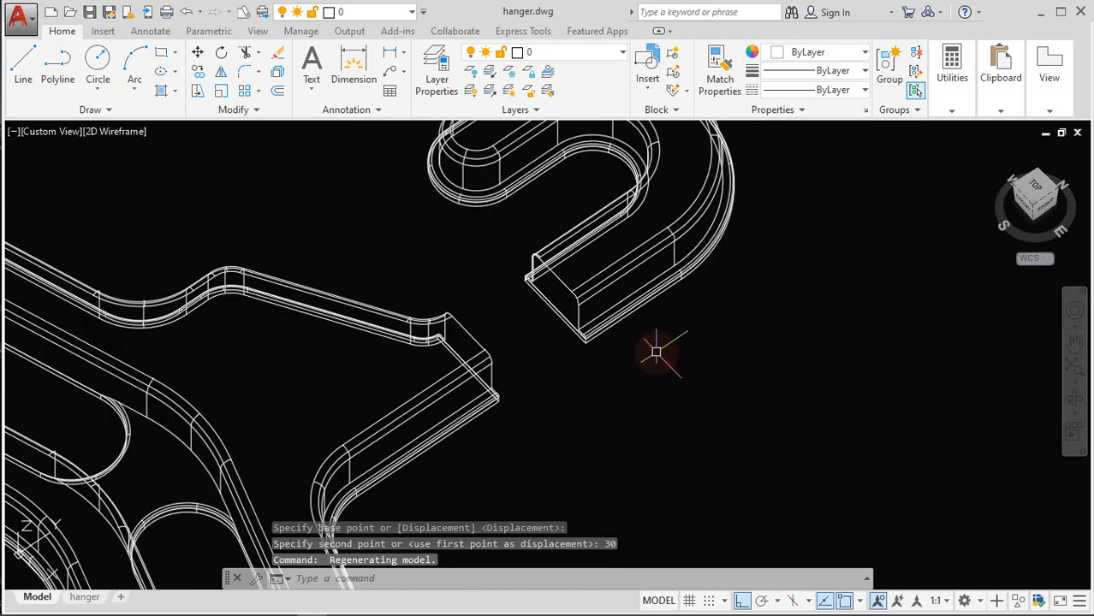
text(PRESSPULL)
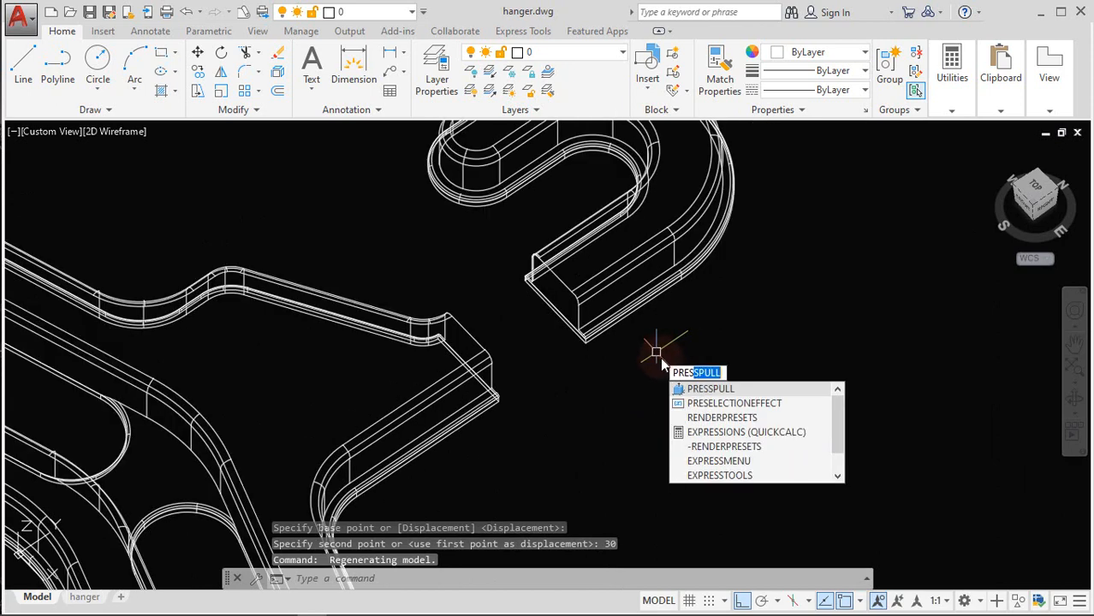
click(699, 390)
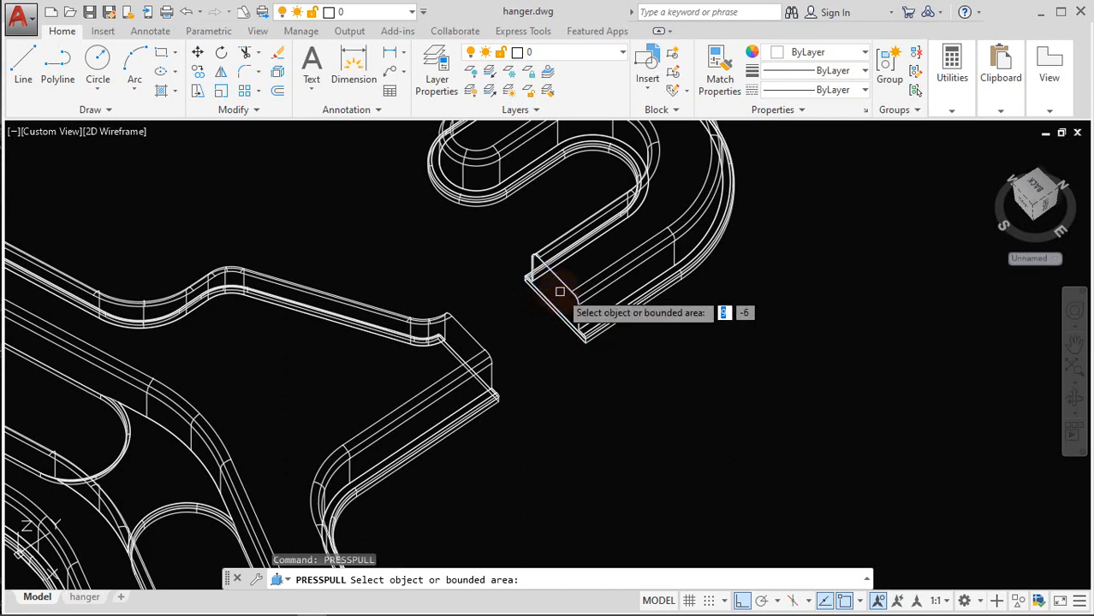
click(544, 278)
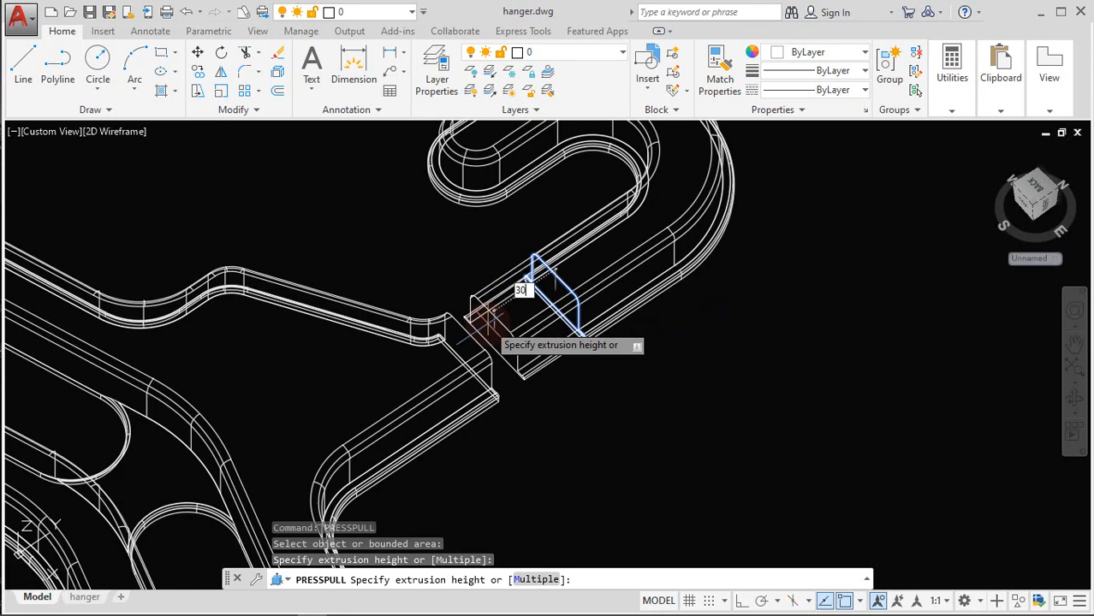
key(Return)
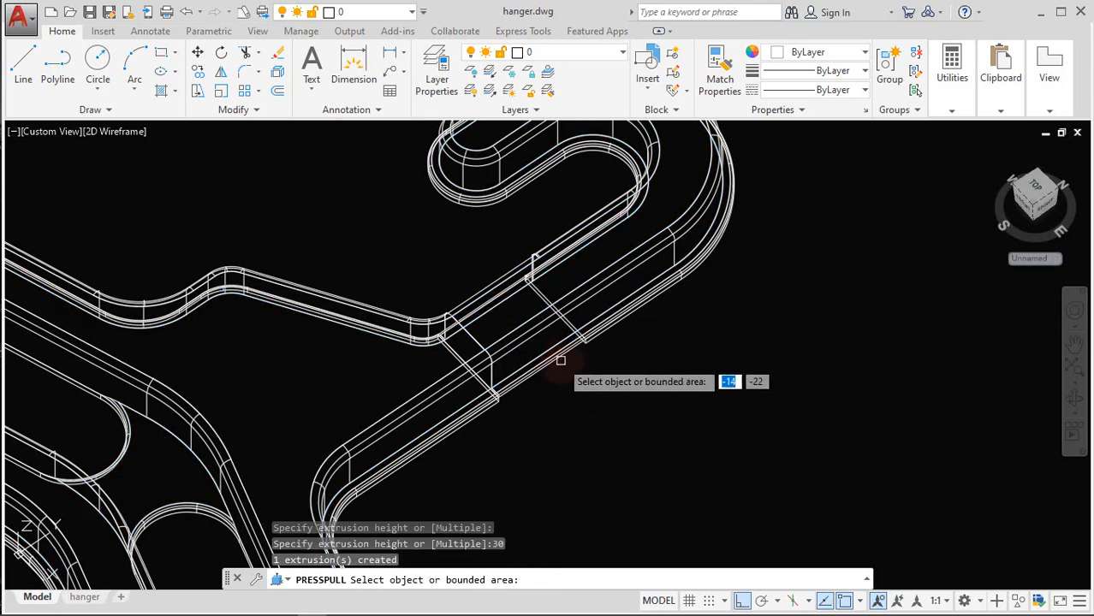
scroll(559, 366, up, 5)
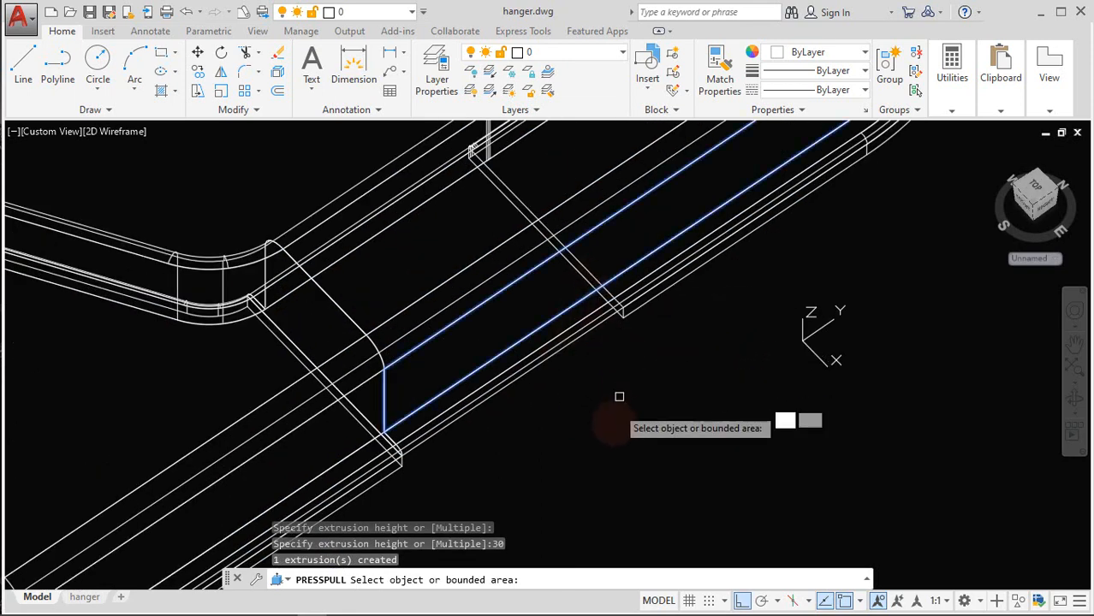
shift+middle_drag(614, 415, 580, 253)
scroll(615, 363, up, 2)
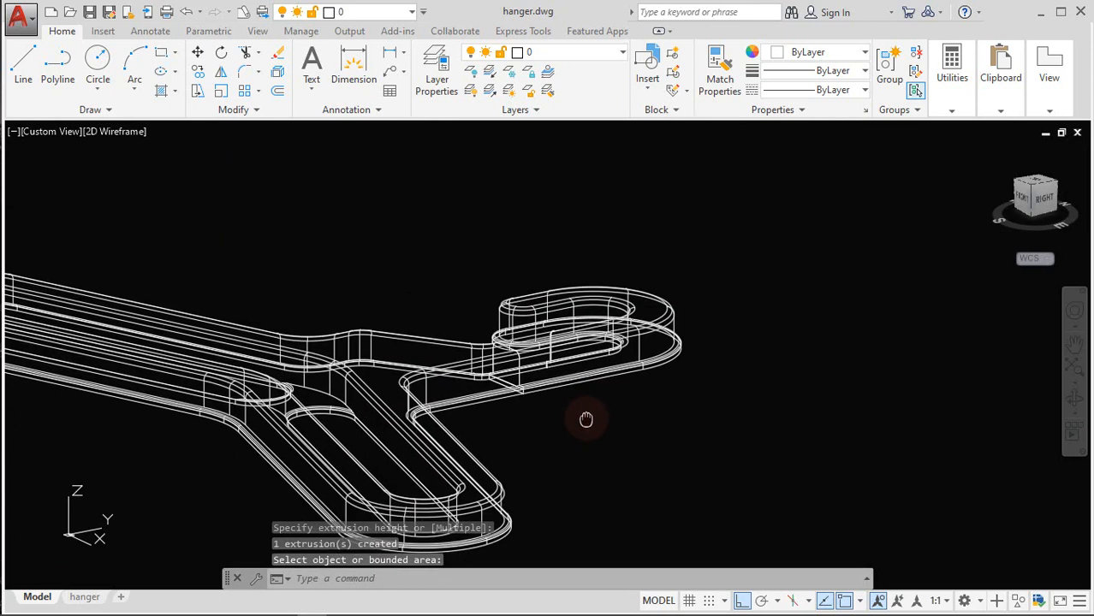
Combine the hanger body, hook and extension solids into one solid with UNION
text(union)
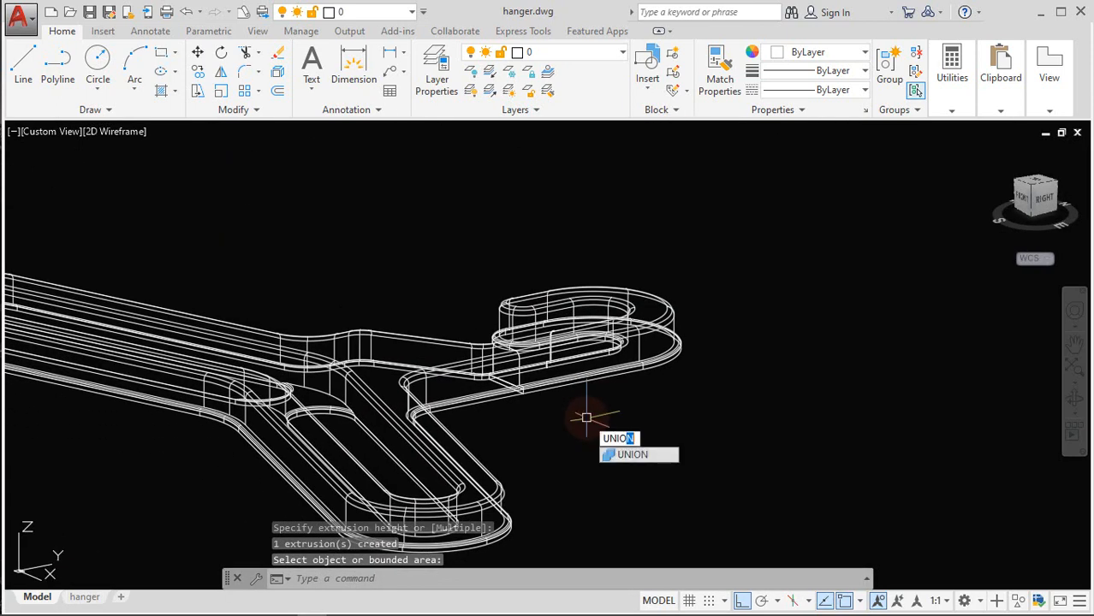
key(Return)
click(587, 430)
click(444, 256)
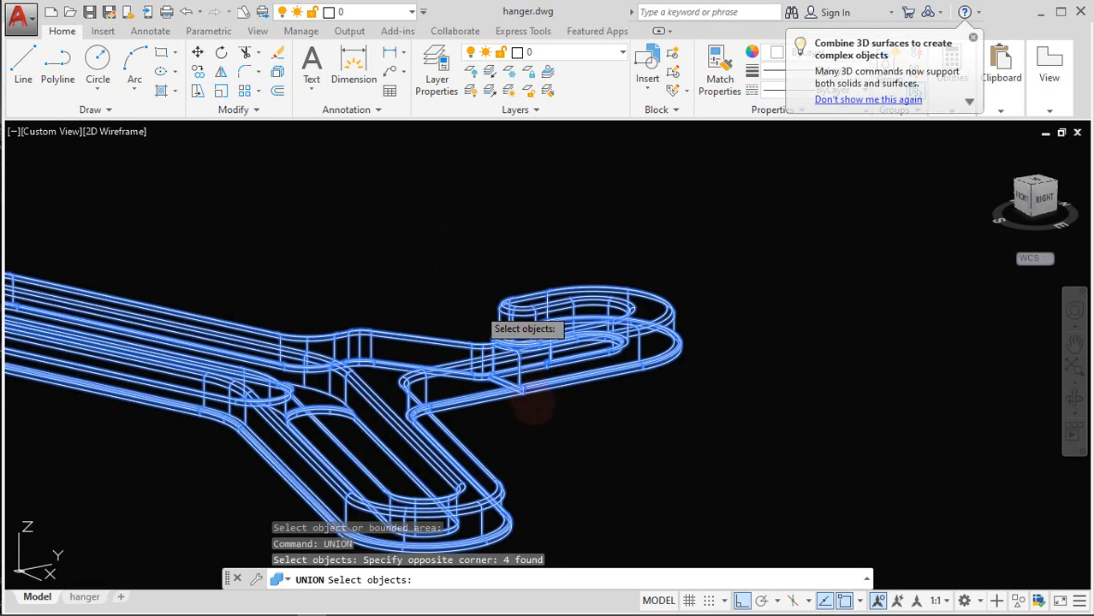
key(Return)
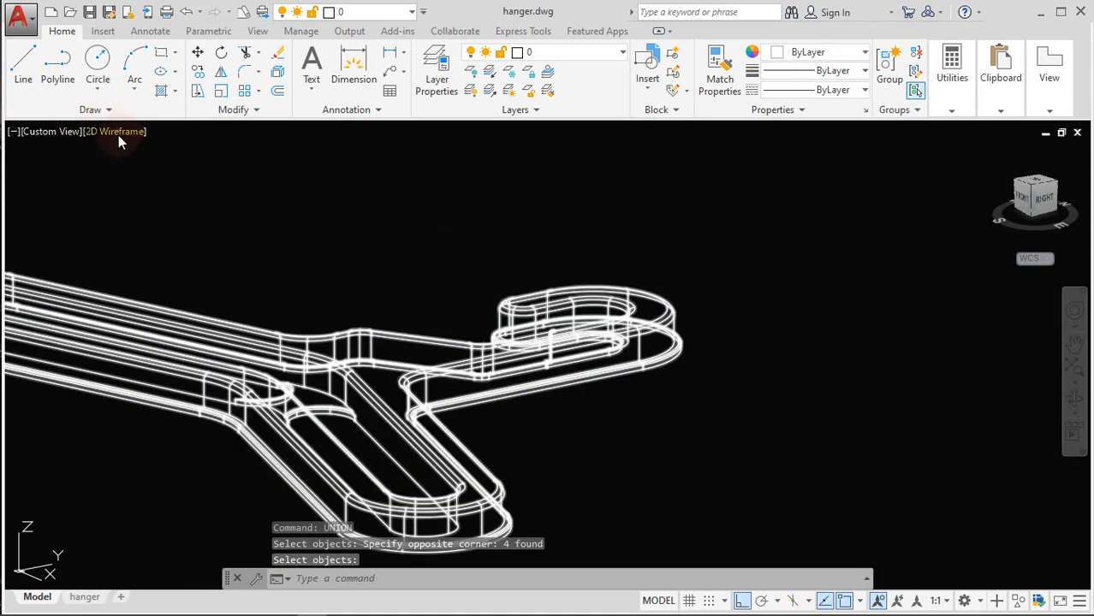
Set the viewport's visual style to Realistic and show the lengthened hanger in the Top view
click(118, 133)
click(171, 225)
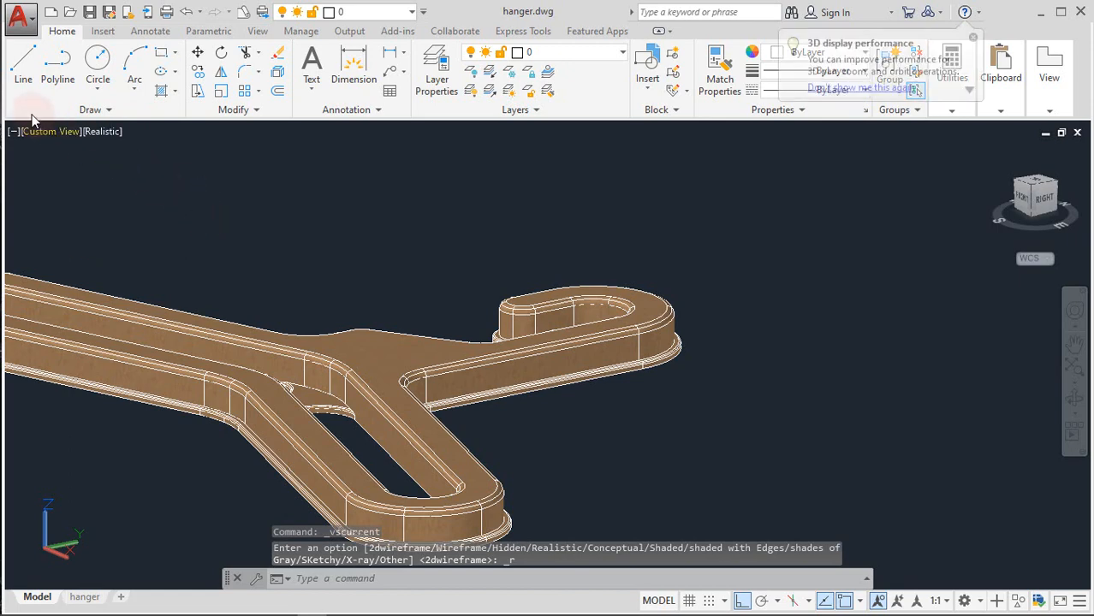
click(53, 131)
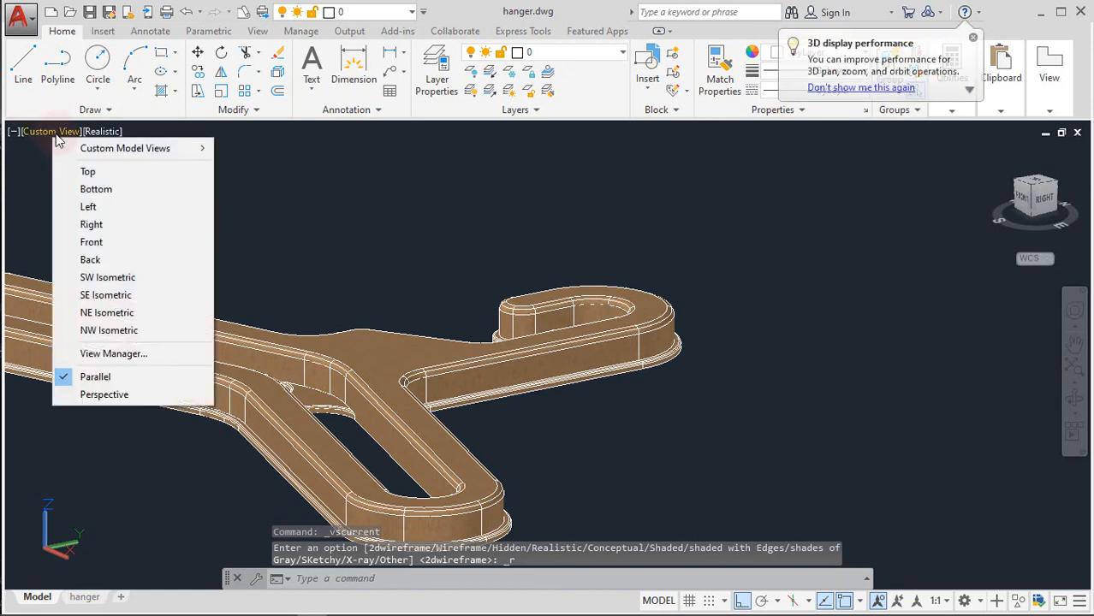
click(90, 170)
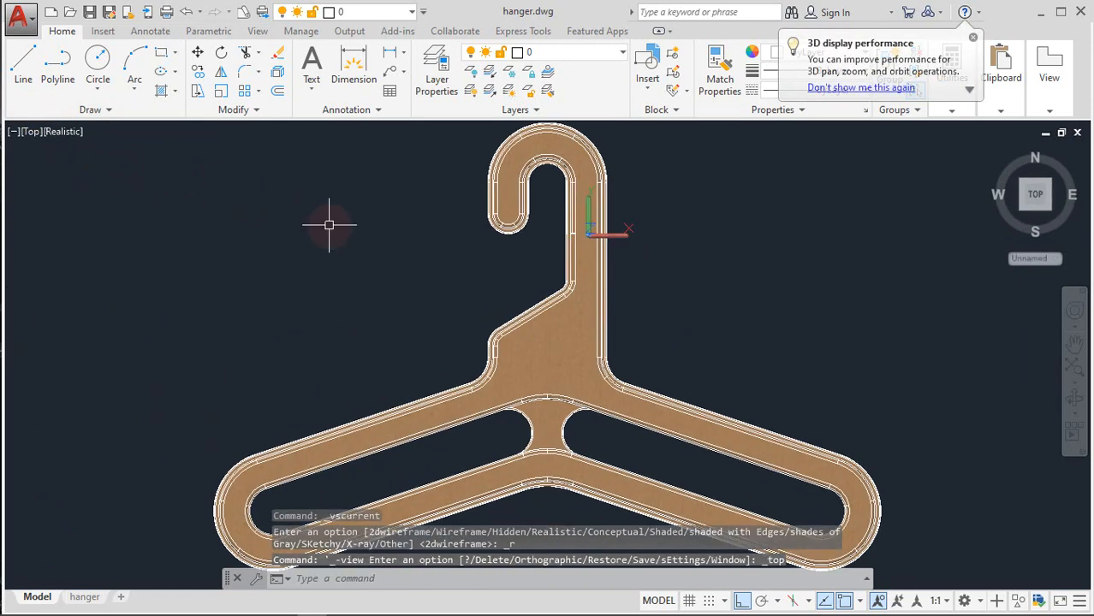